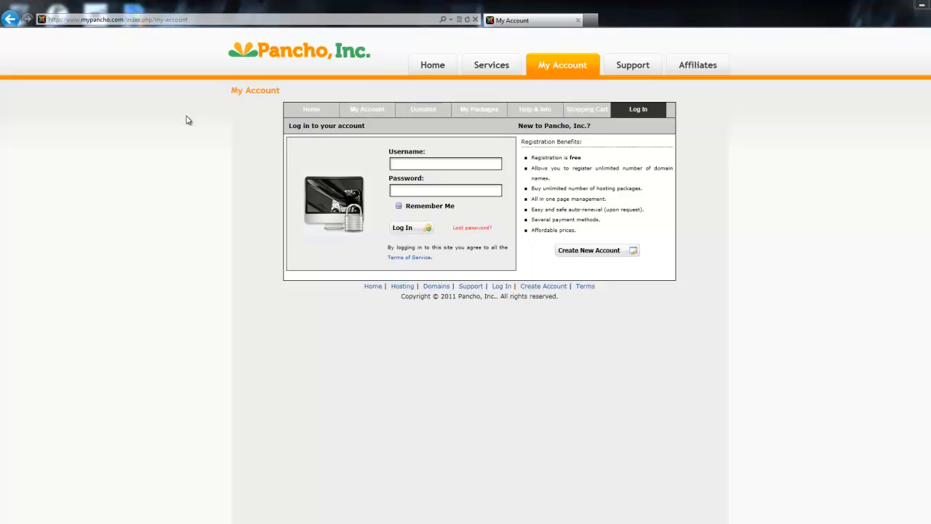
Open the SiteJac free trial and demo from the SiteJac Ready Made Websites page
{"action": "left_click", "coordinate": [438, 163]}
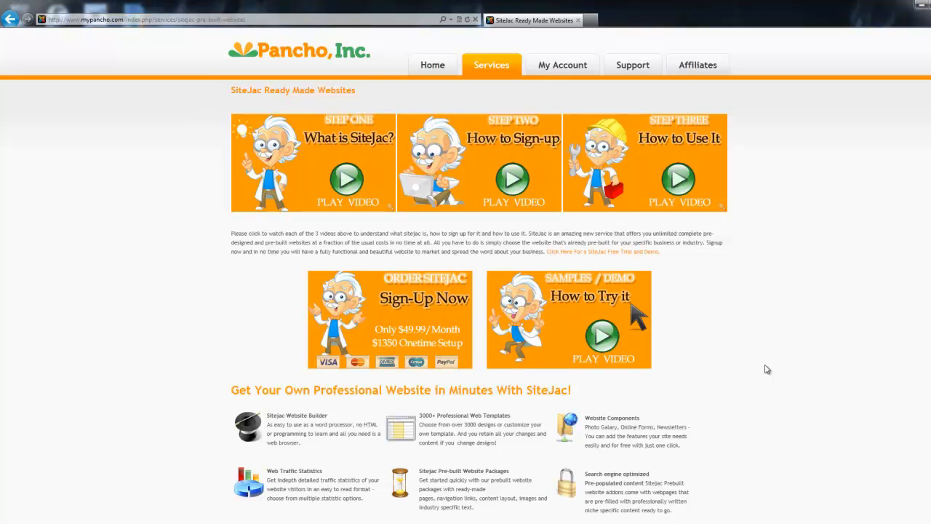
{"action": "left_click", "coordinate": [637, 252]}
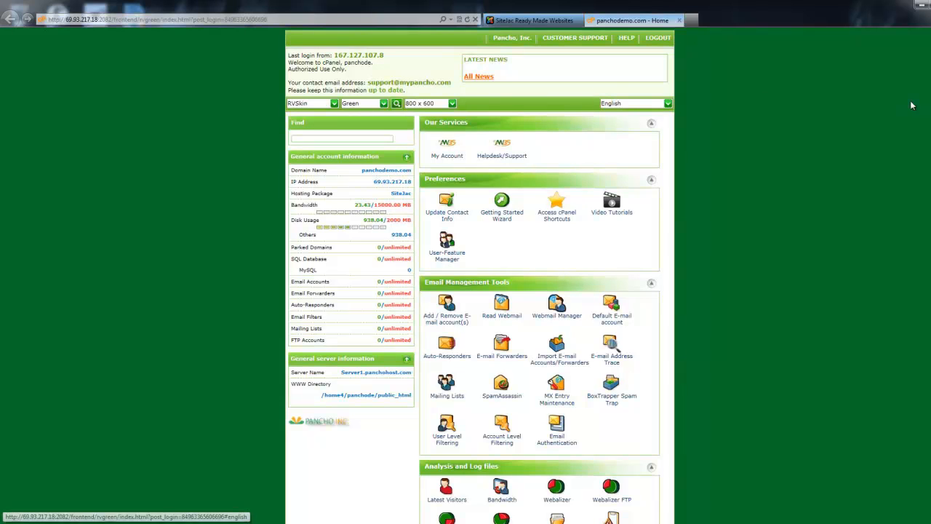
Look through the hosting control panel's tool sections and open the SiteJac Website Builder
{"action": "scroll", "coordinate": [481, 291], "scroll_direction": "down", "scroll_amount": 3}
{"action": "scroll", "coordinate": [480, 291], "scroll_direction": "up", "scroll_amount": 3}
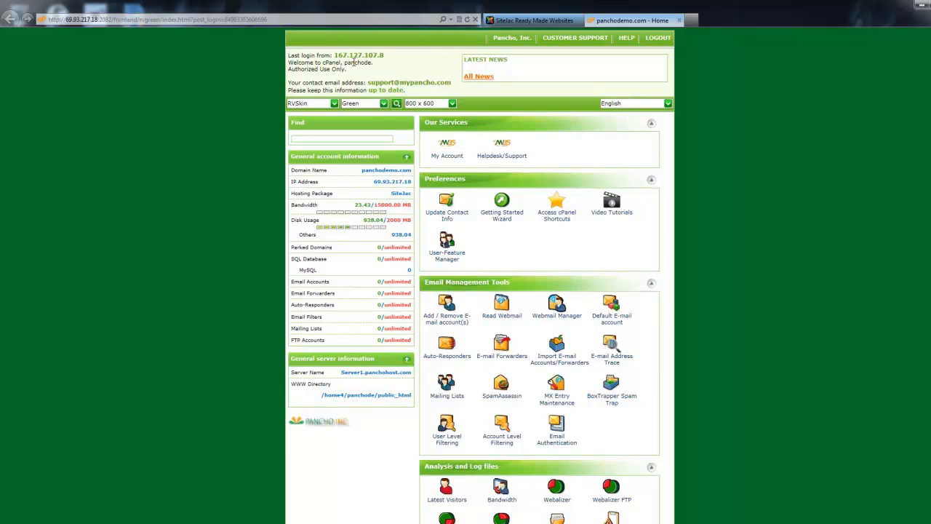
{"action": "scroll", "coordinate": [149, 284], "scroll_direction": "down", "scroll_amount": 6}
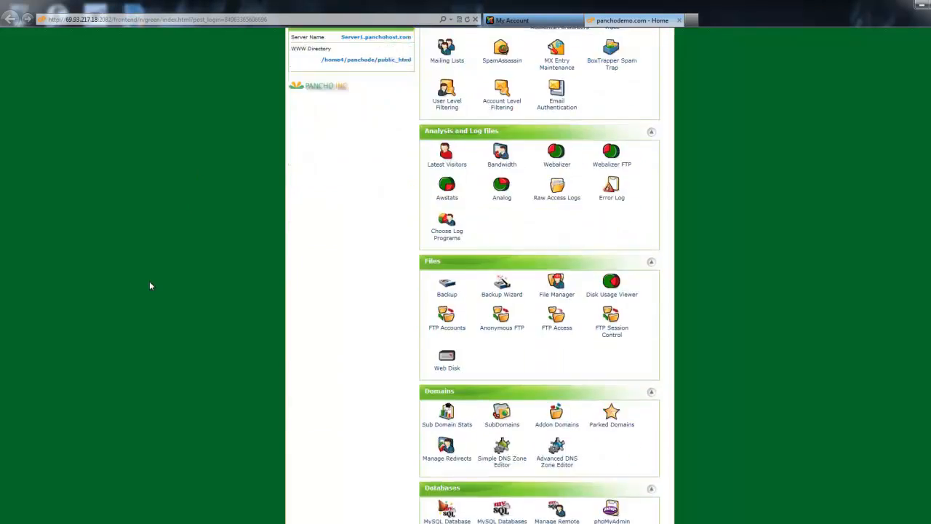
{"action": "scroll", "coordinate": [149, 285], "scroll_direction": "down", "scroll_amount": 3}
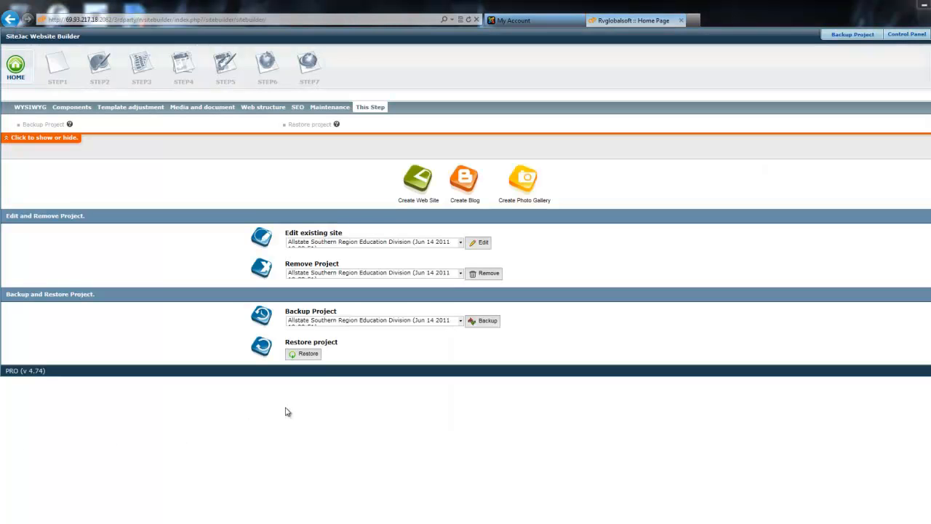
Restore the project from the backup file Recruiter_Website.tar.gz and continue despite the existing project on another account
{"action": "left_click", "coordinate": [312, 354]}
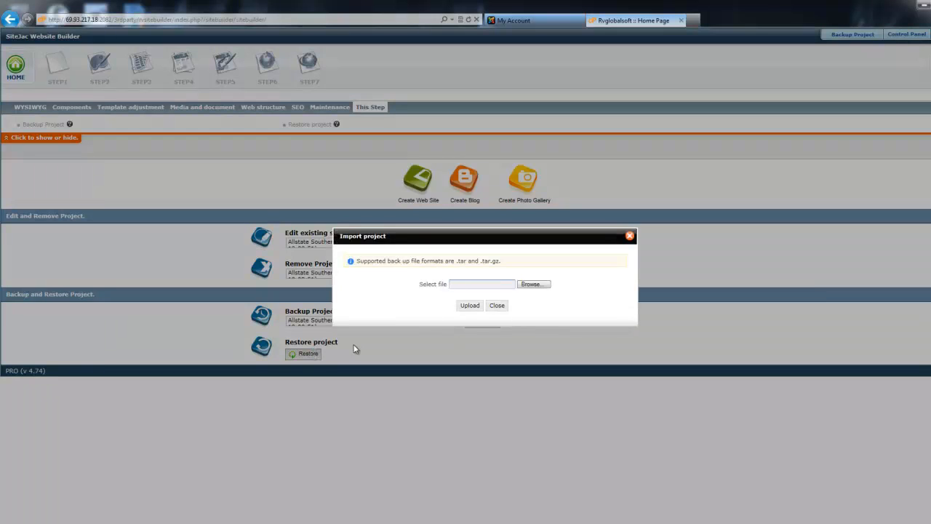
{"action": "left_click", "coordinate": [535, 284]}
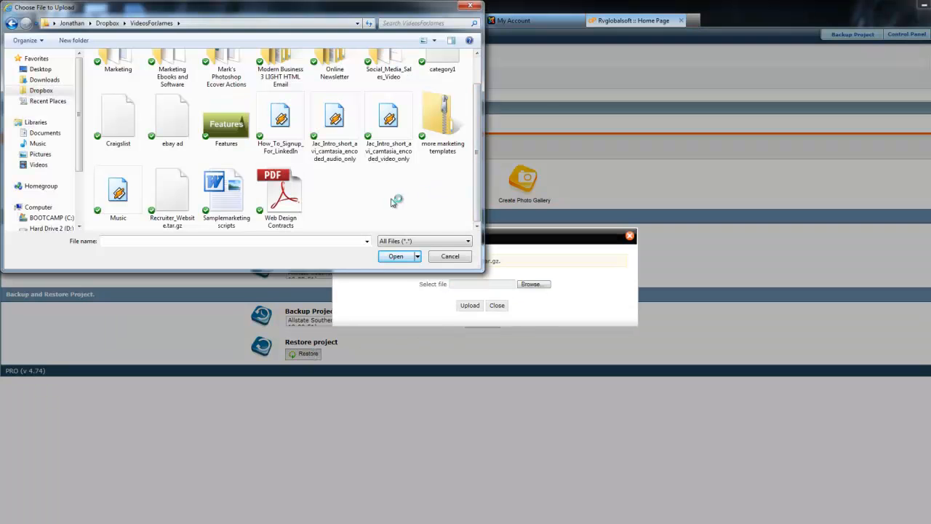
{"action": "left_click", "coordinate": [174, 187]}
{"action": "left_click", "coordinate": [397, 256]}
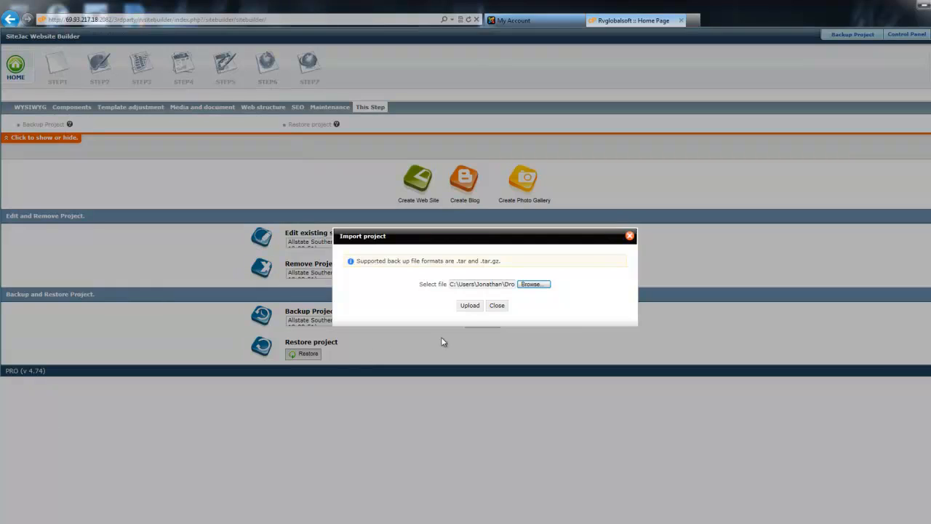
{"action": "left_click", "coordinate": [469, 306]}
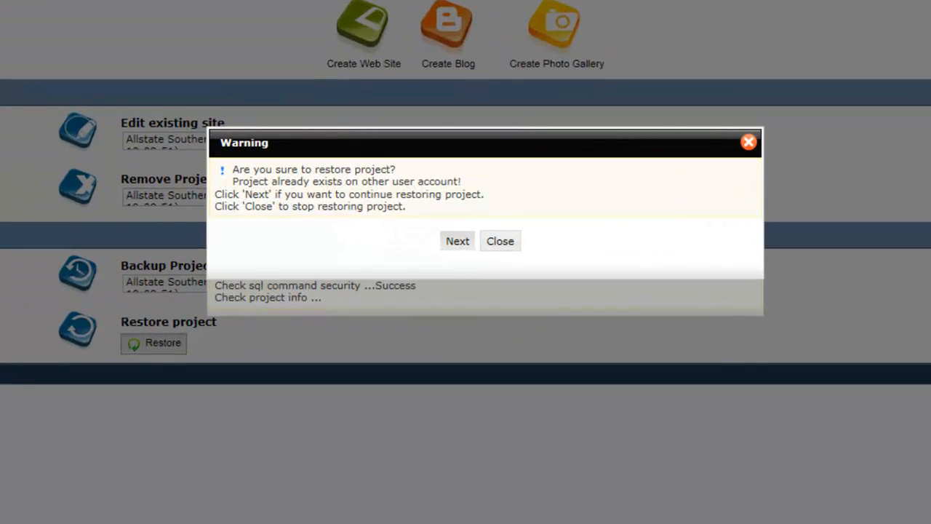
{"action": "left_click", "coordinate": [459, 242]}
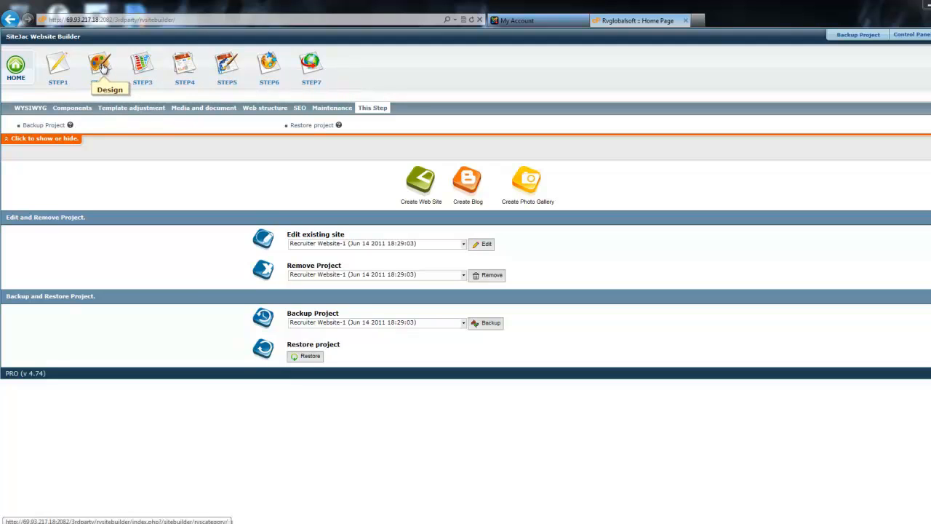
Review the project's name, title and company settings in Step 1 and the Jobs and Career template catalogue in Step 2
{"action": "left_click", "coordinate": [58, 66]}
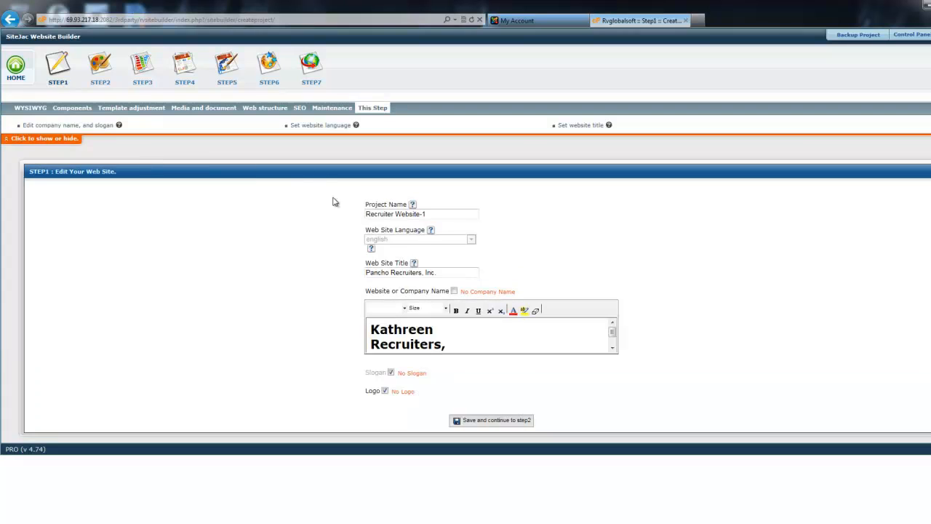
{"action": "left_click", "coordinate": [613, 351]}
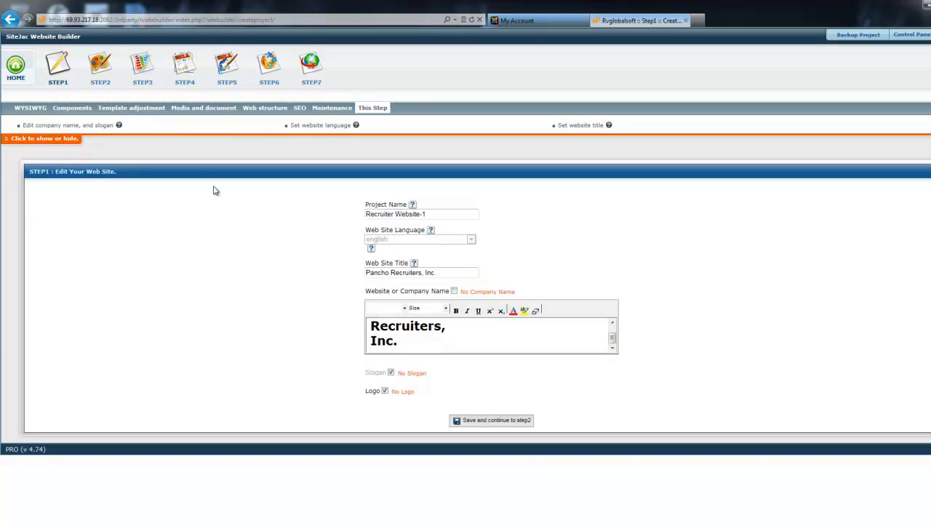
{"action": "left_click", "coordinate": [97, 67]}
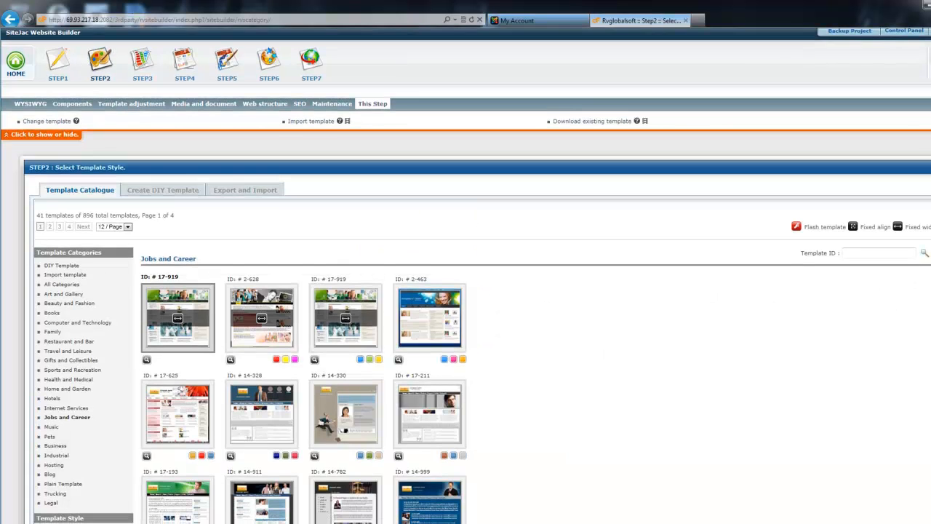
{"action": "scroll", "coordinate": [466, 291], "scroll_direction": "down", "scroll_amount": 3}
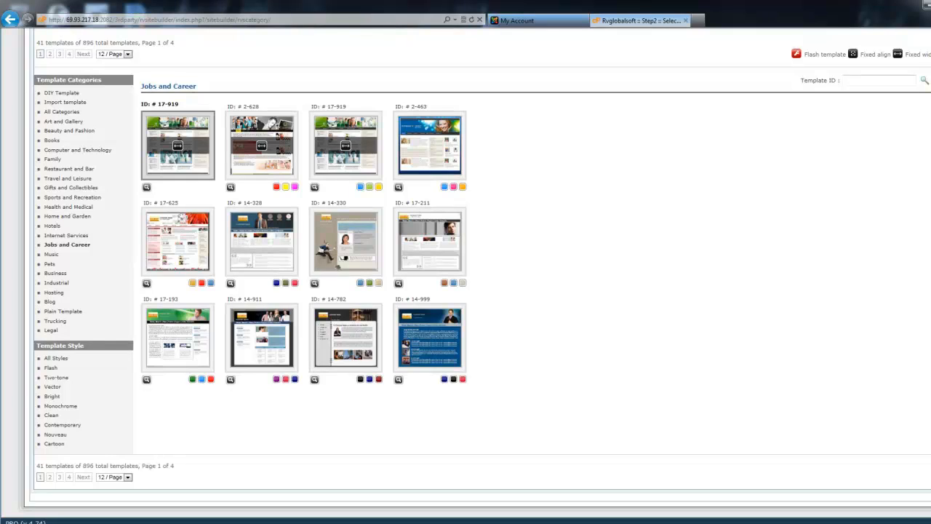
{"action": "scroll", "coordinate": [700, 194], "scroll_direction": "up", "scroll_amount": 3}
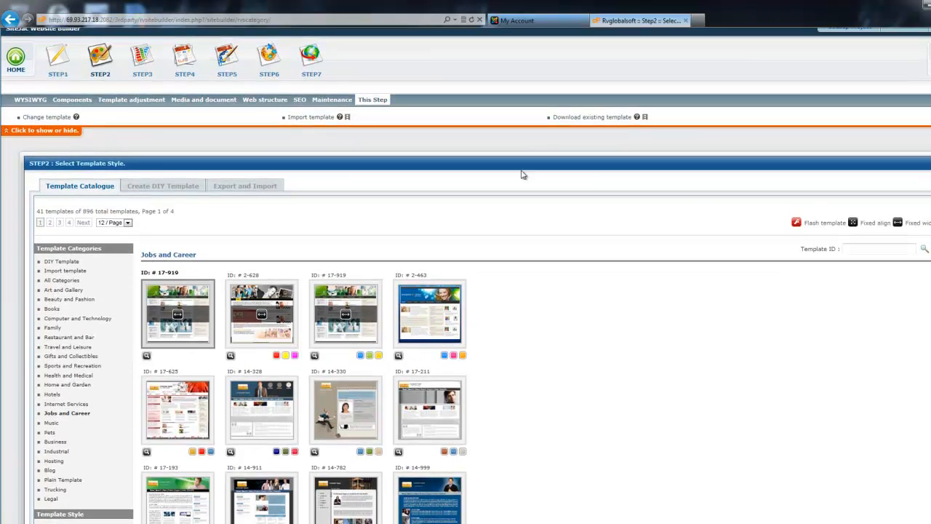
Examine the website style options and the template layout preview in Step 3
{"action": "left_click", "coordinate": [143, 59]}
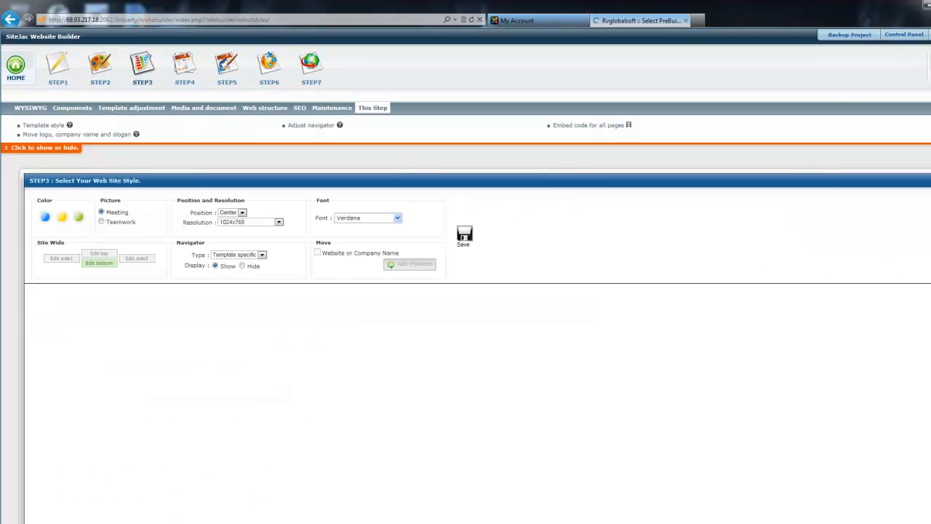
{"action": "scroll", "coordinate": [466, 275], "scroll_direction": "down", "scroll_amount": 1}
{"action": "scroll", "coordinate": [466, 291], "scroll_direction": "down", "scroll_amount": 3}
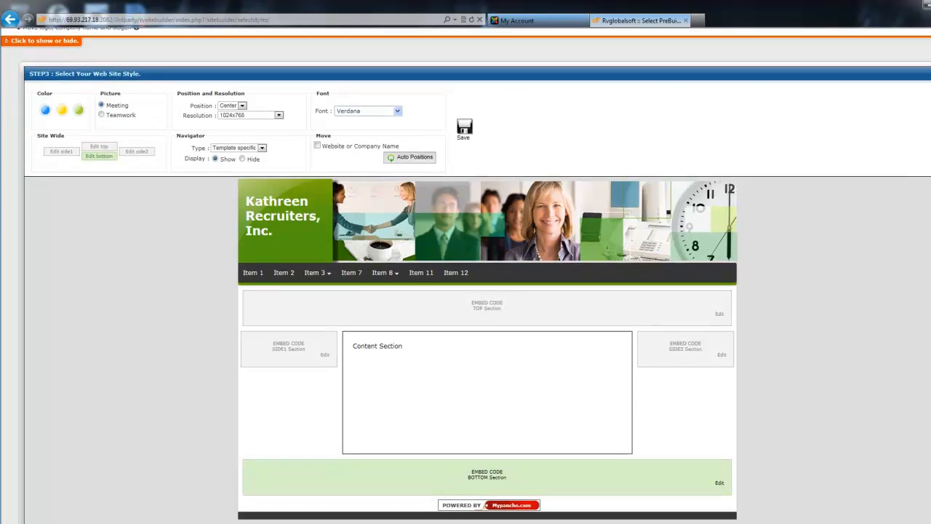
{"action": "scroll", "coordinate": [466, 291], "scroll_direction": "down", "scroll_amount": 3}
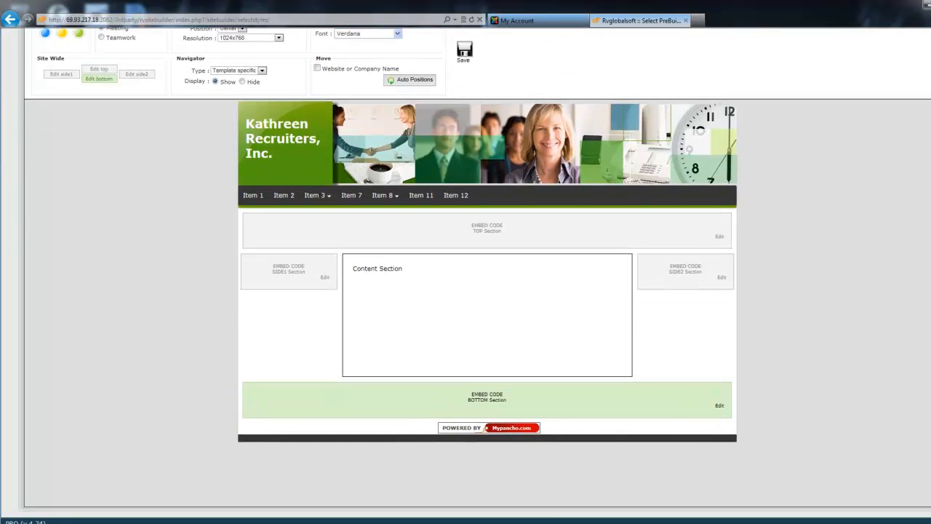
{"action": "scroll", "coordinate": [466, 291], "scroll_direction": "up", "scroll_amount": 2}
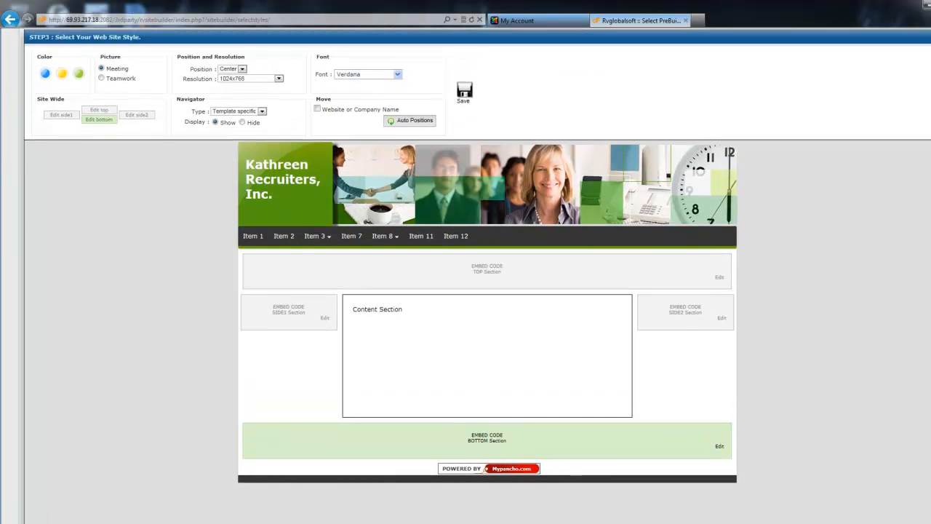
{"action": "scroll", "coordinate": [466, 291], "scroll_direction": "up", "scroll_amount": 3}
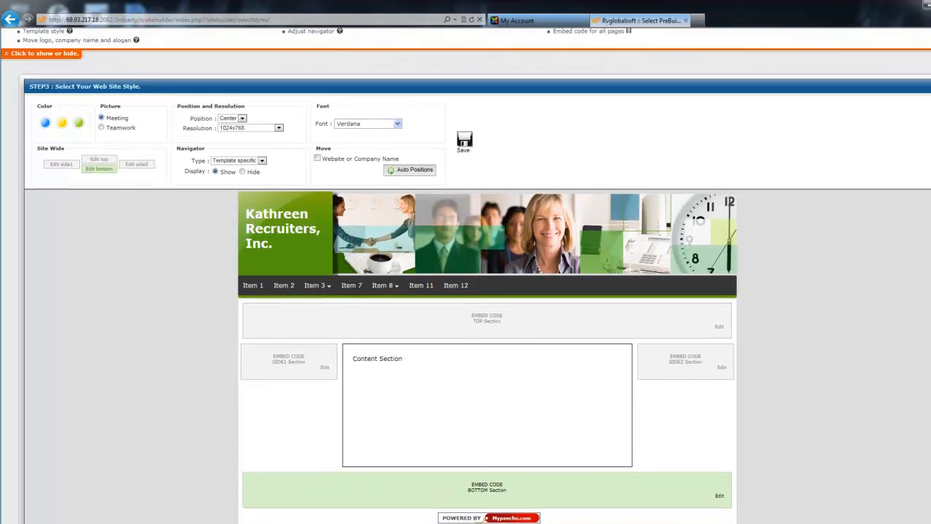
{"action": "scroll", "coordinate": [466, 291], "scroll_direction": "up", "scroll_amount": 3}
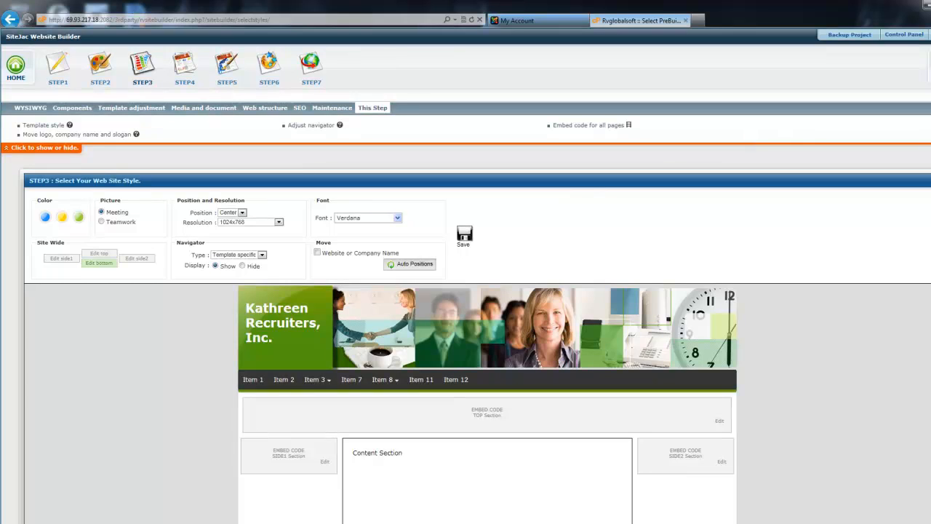
Examine the selected pages and submenus in the Step 4 page structure and the editable page list in Step 5
{"action": "left_click", "coordinate": [185, 64]}
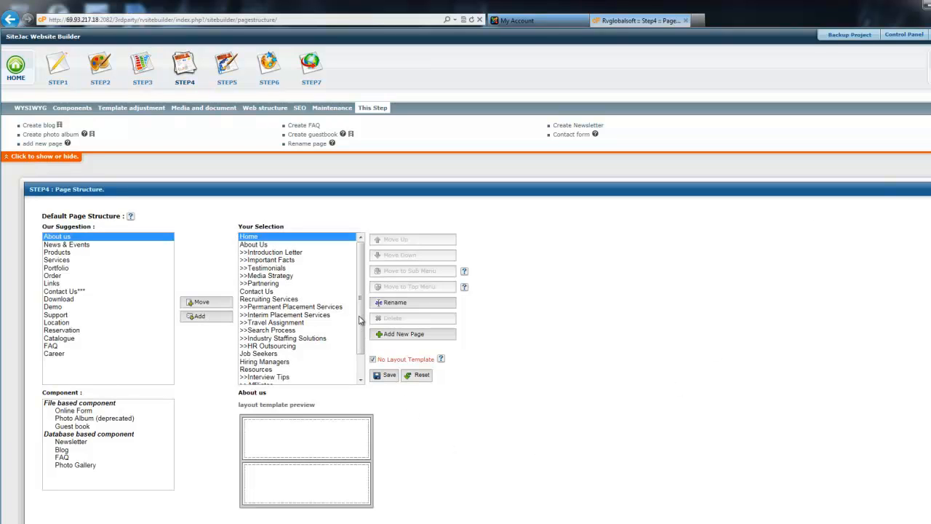
{"action": "left_click_drag", "start_coordinate": [359, 324], "coordinate": [361, 366]}
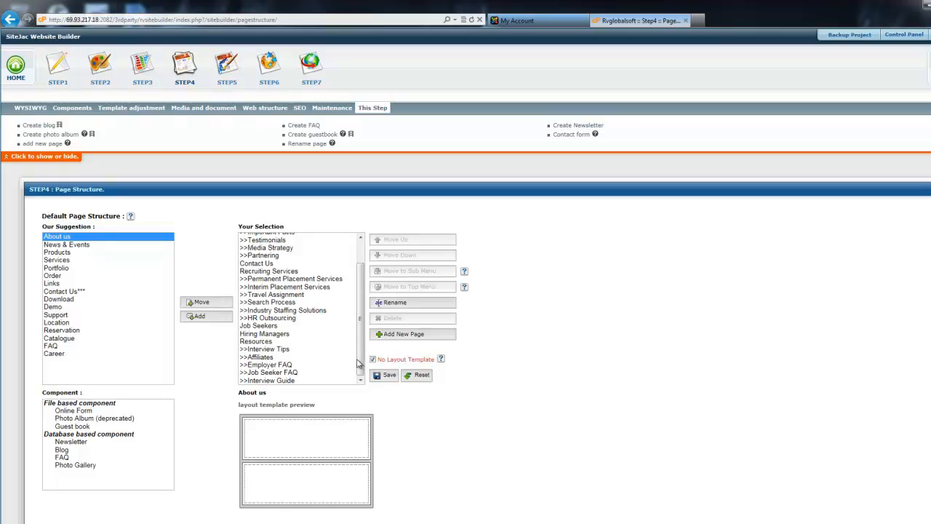
{"action": "left_click", "coordinate": [282, 320]}
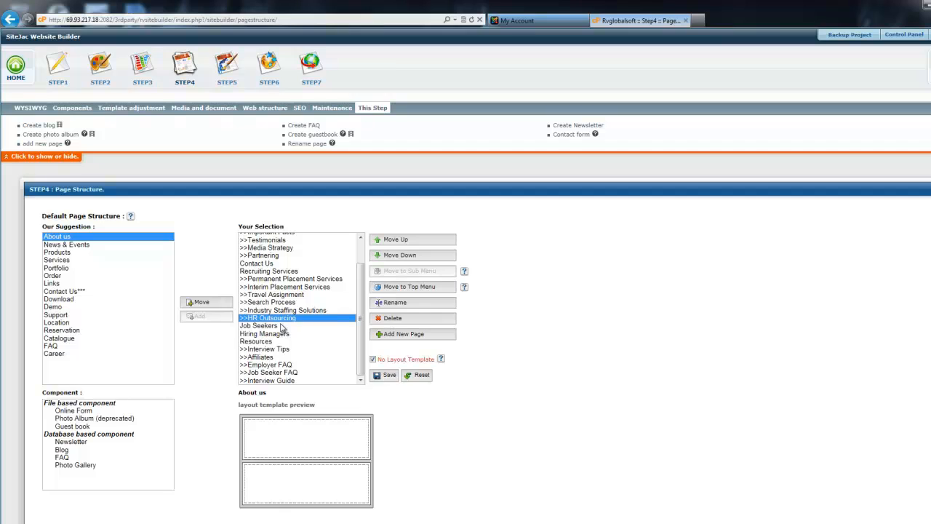
{"action": "left_click", "coordinate": [282, 326]}
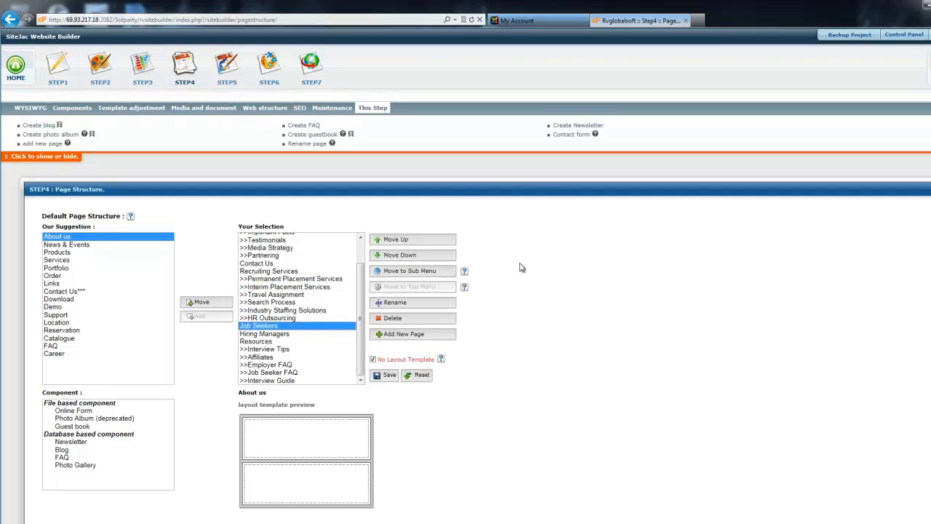
{"action": "left_click", "coordinate": [224, 66]}
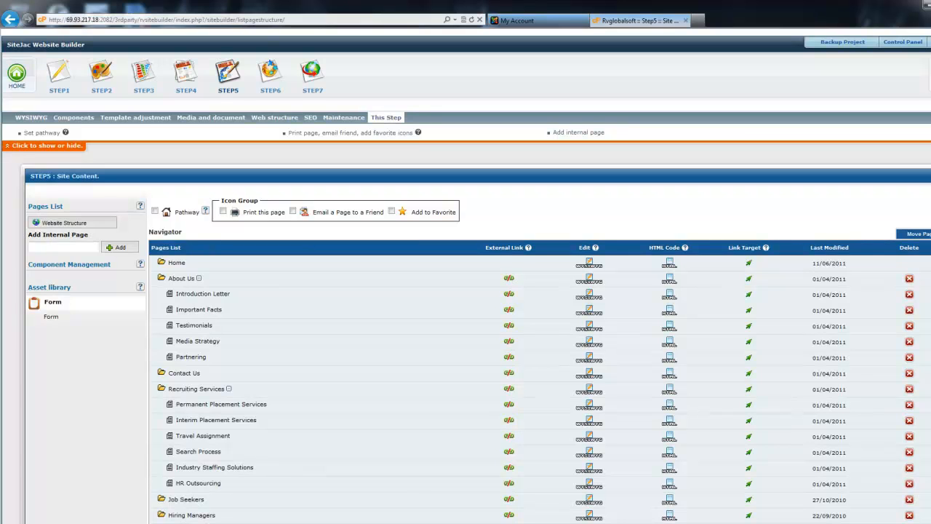
{"action": "scroll", "coordinate": [466, 291], "scroll_direction": "down", "scroll_amount": 2}
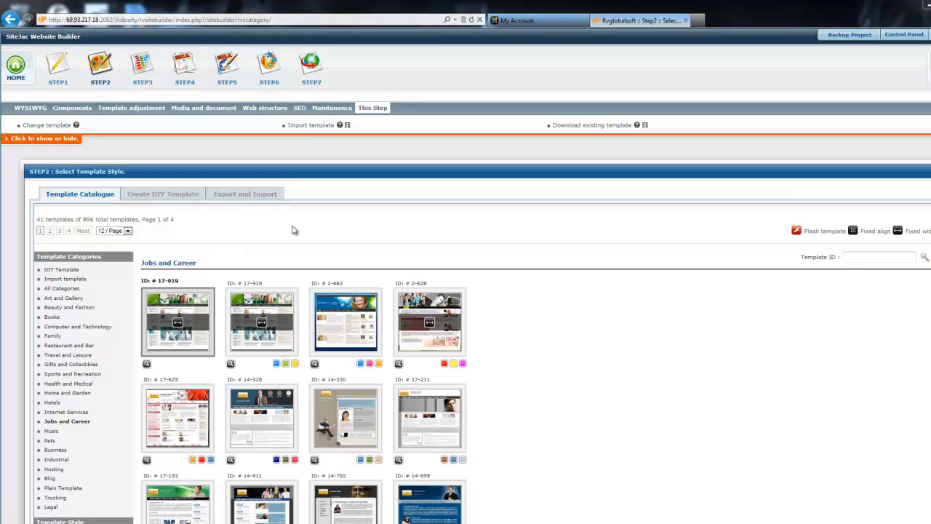
Enter 14-328 as the template ID and look through the Jobs and Career templates, categories and styles
{"action": "left_click", "coordinate": [856, 257]}
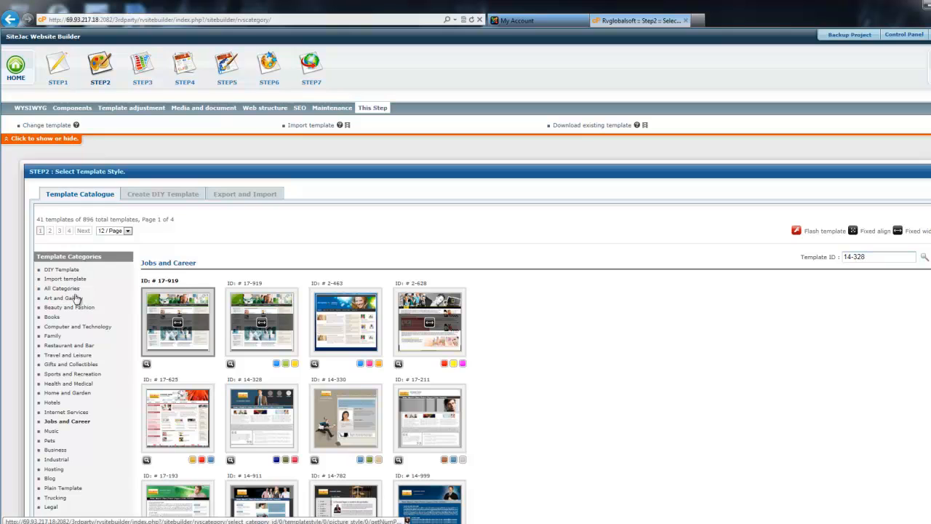
{"action": "scroll", "coordinate": [86, 321], "scroll_direction": "down", "scroll_amount": 1}
{"action": "scroll", "coordinate": [86, 320], "scroll_direction": "down", "scroll_amount": 2}
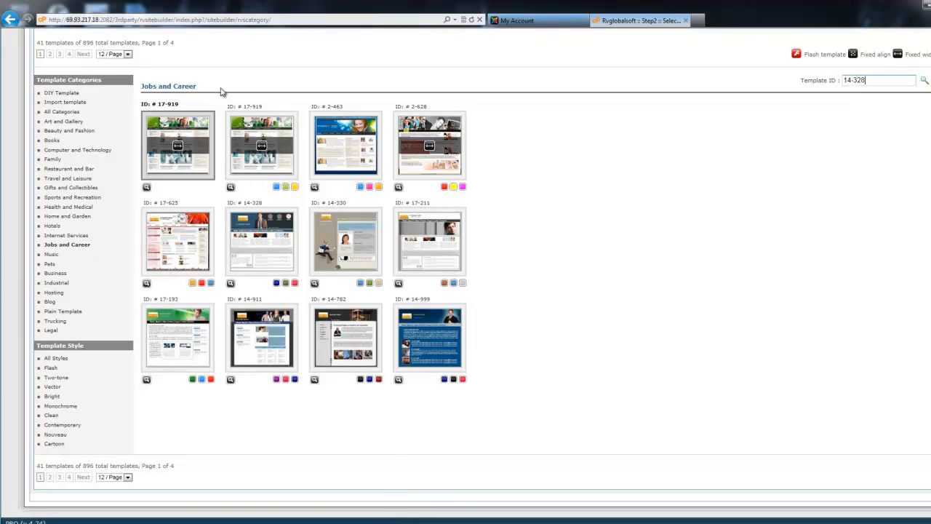
{"action": "scroll", "coordinate": [562, 303], "scroll_direction": "up", "scroll_amount": 2}
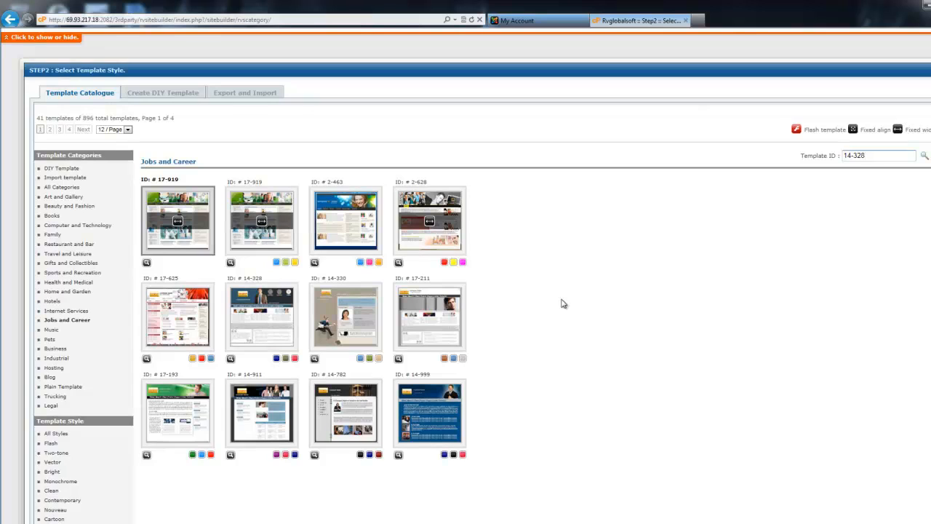
{"action": "scroll", "coordinate": [562, 303], "scroll_direction": "up", "scroll_amount": 2}
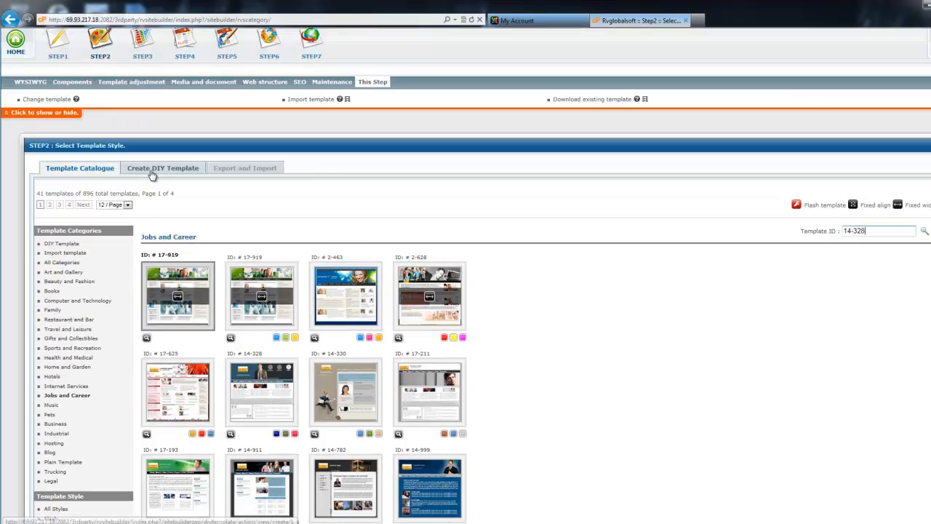
Show 20 templates per page and preview the second template 17-919 in the Jobs and Career category
{"action": "left_click", "coordinate": [128, 206]}
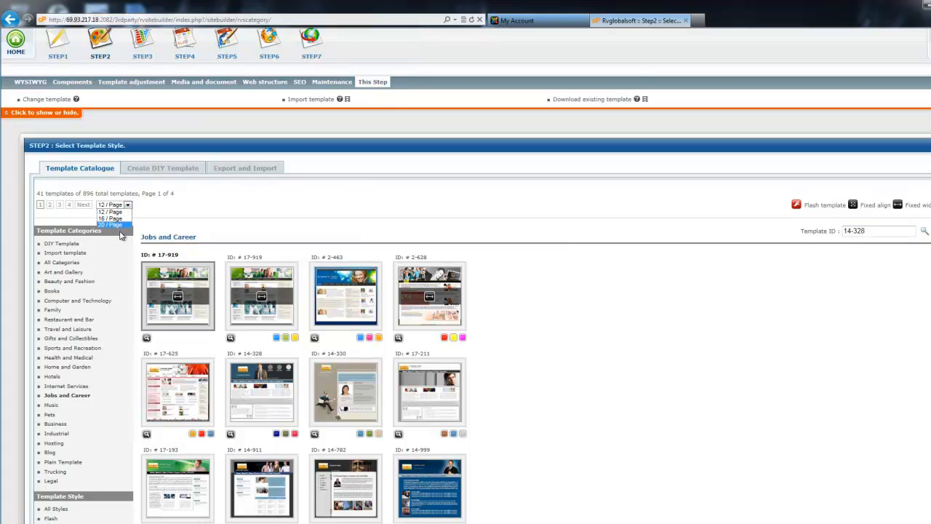
{"action": "left_click", "coordinate": [120, 225]}
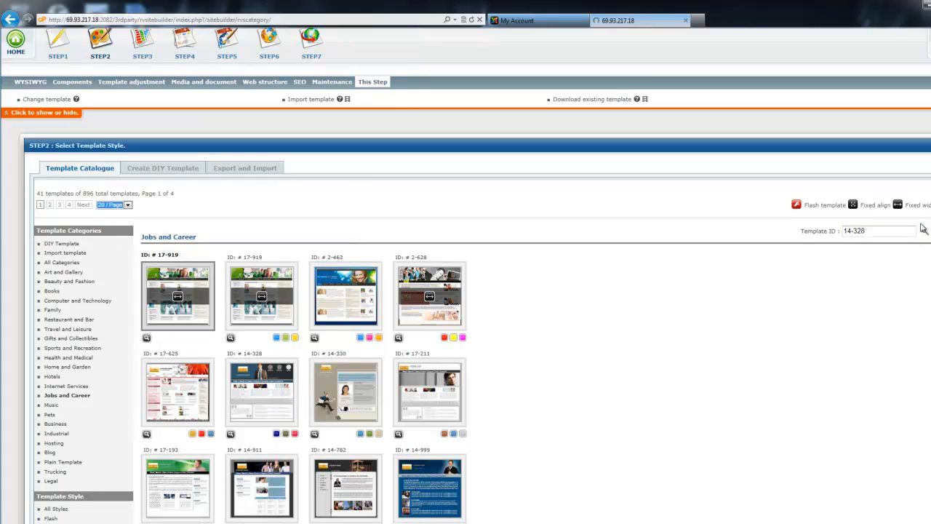
{"action": "scroll", "coordinate": [668, 305], "scroll_direction": "down", "scroll_amount": 3}
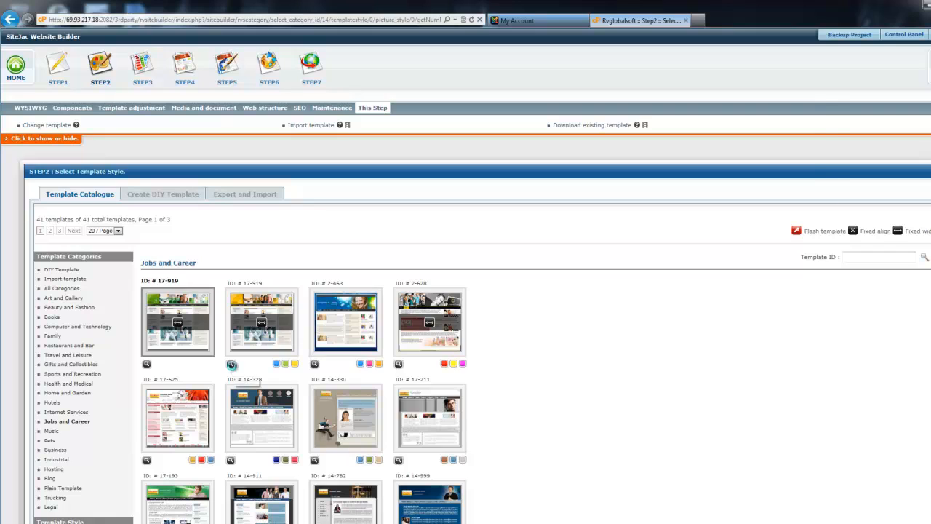
{"action": "left_click", "coordinate": [231, 364]}
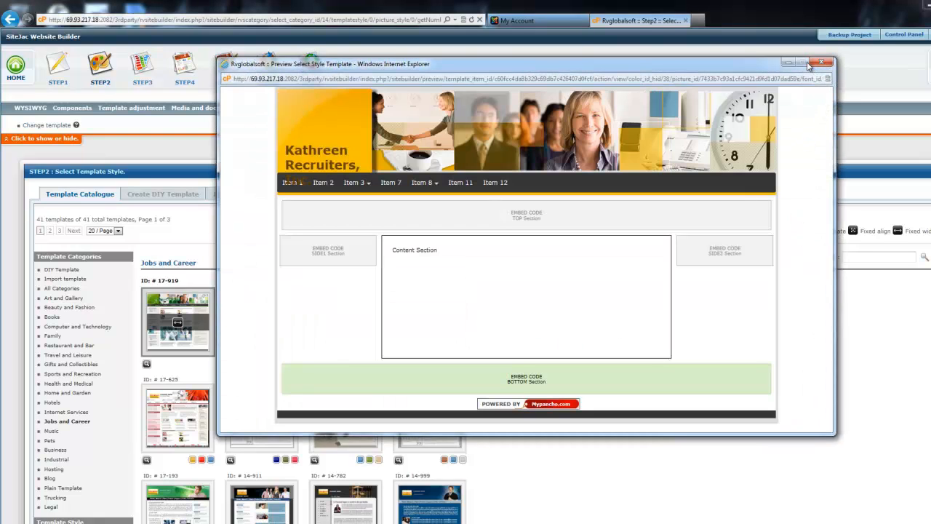
Close the open template preview, and preview the first template 17-919 in the Jobs and Career category
{"action": "left_click", "coordinate": [820, 63]}
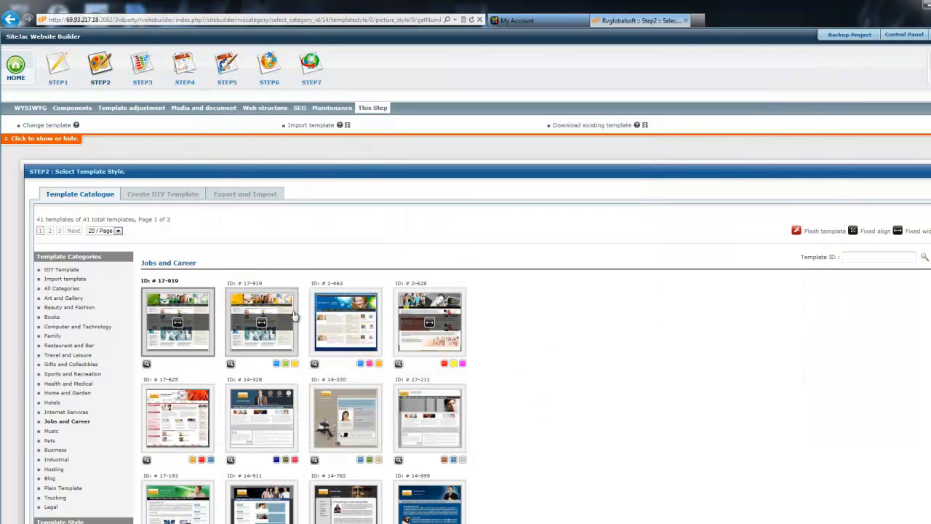
{"action": "left_click", "coordinate": [147, 365]}
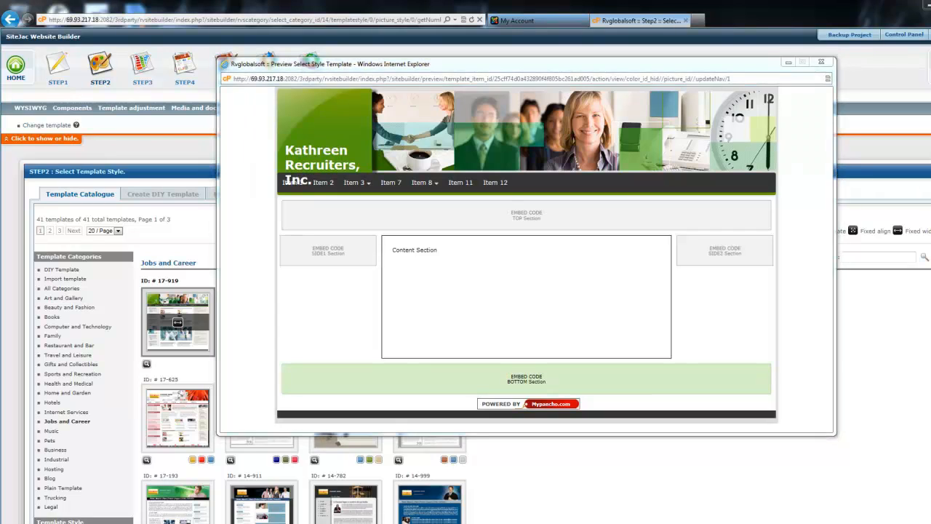
{"action": "left_click", "coordinate": [823, 63]}
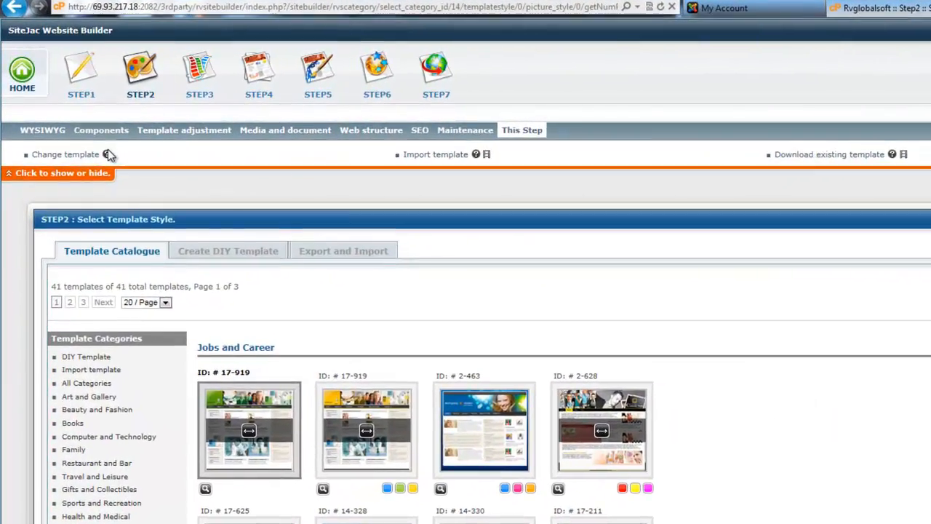
View the help hints for changing and importing a template, and open and close the "Modify existing template" help tutorial
{"action": "left_click", "coordinate": [94, 142]}
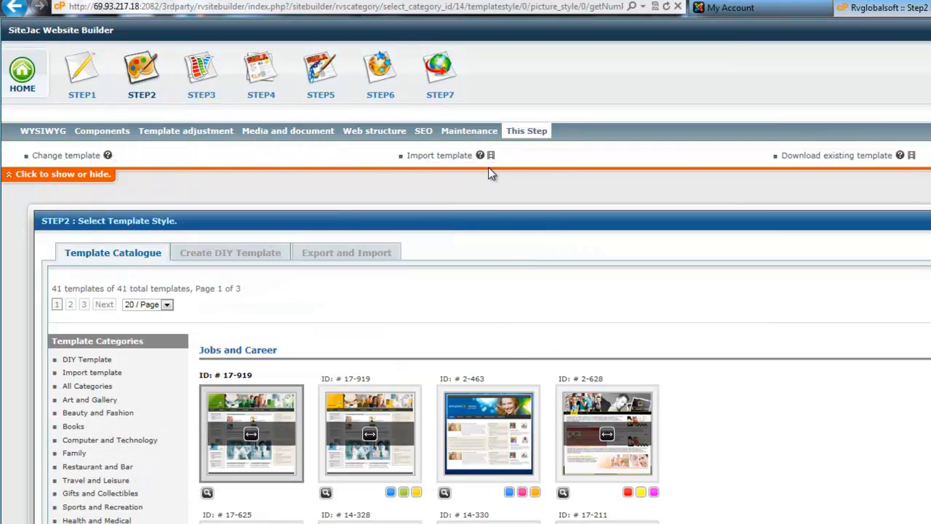
{"action": "mouse_move", "coordinate": [480, 156]}
{"action": "left_click", "coordinate": [491, 157]}
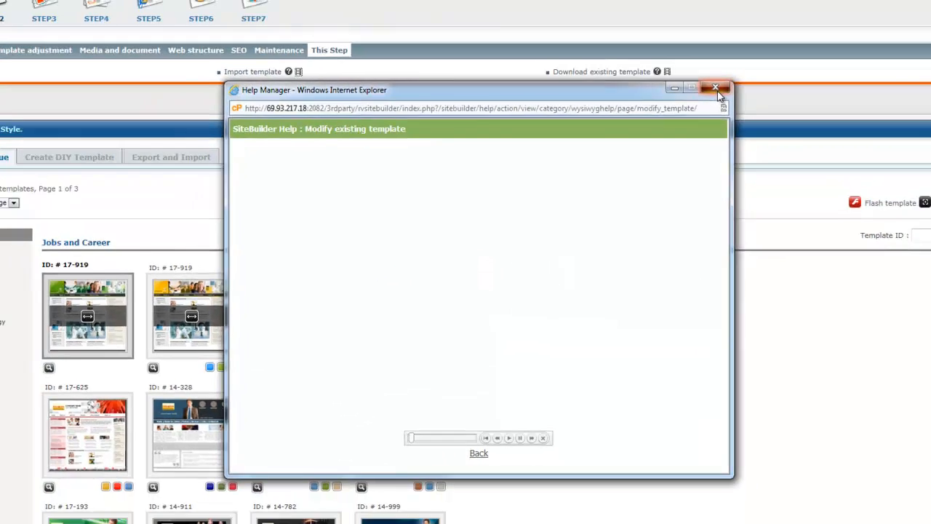
{"action": "left_click", "coordinate": [717, 91]}
{"action": "scroll", "coordinate": [728, 306], "scroll_direction": "down", "scroll_amount": 2}
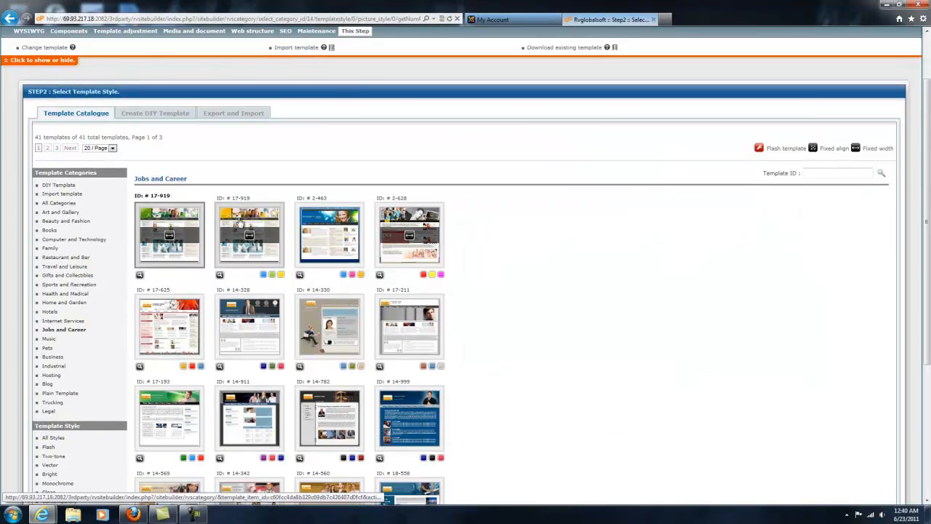
Preview the whole recruiter website with its current template, and close the preview
{"action": "scroll", "coordinate": [240, 222], "scroll_direction": "up", "scroll_amount": 2}
{"action": "left_click", "coordinate": [904, 65]}
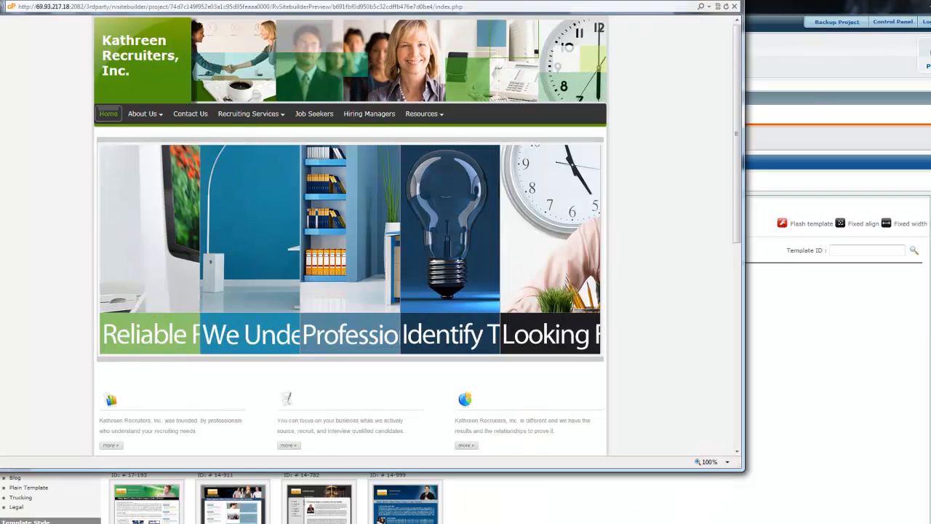
{"action": "key", "text": "alt+F4"}
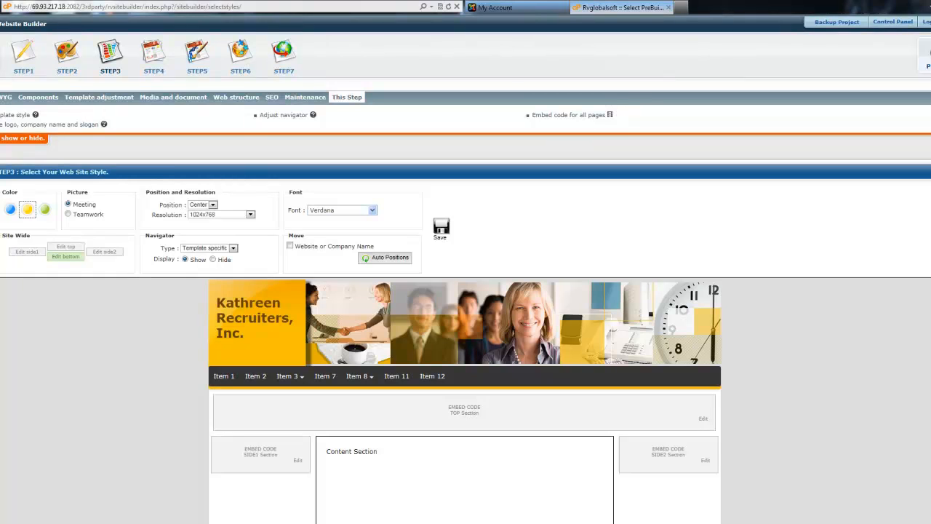
Try the yellow and blue color schemes in Step 3 and set the website color to green
{"action": "left_click", "coordinate": [45, 211]}
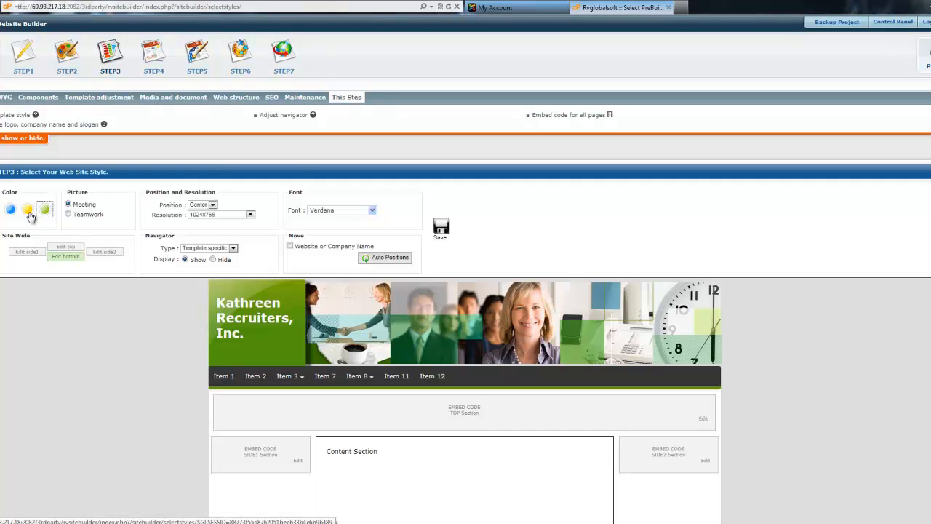
{"action": "left_click", "coordinate": [28, 212]}
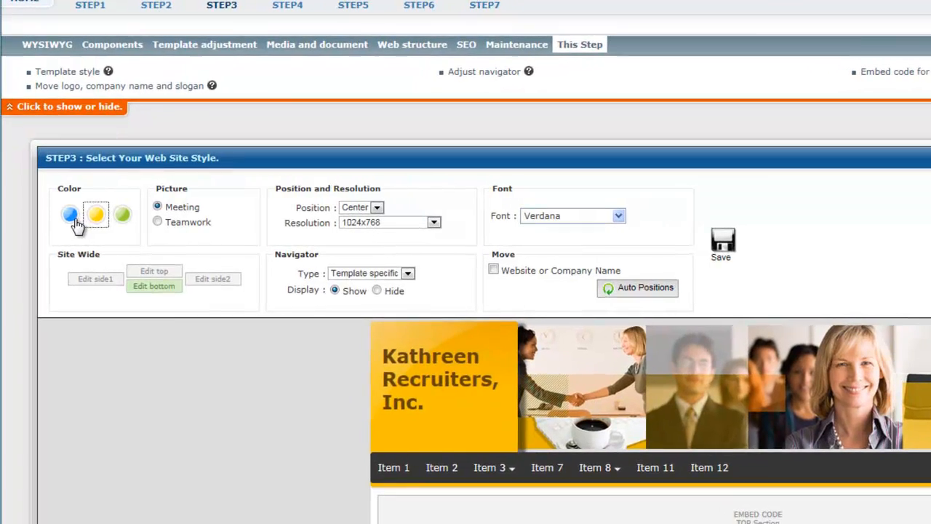
{"action": "left_click", "coordinate": [64, 216]}
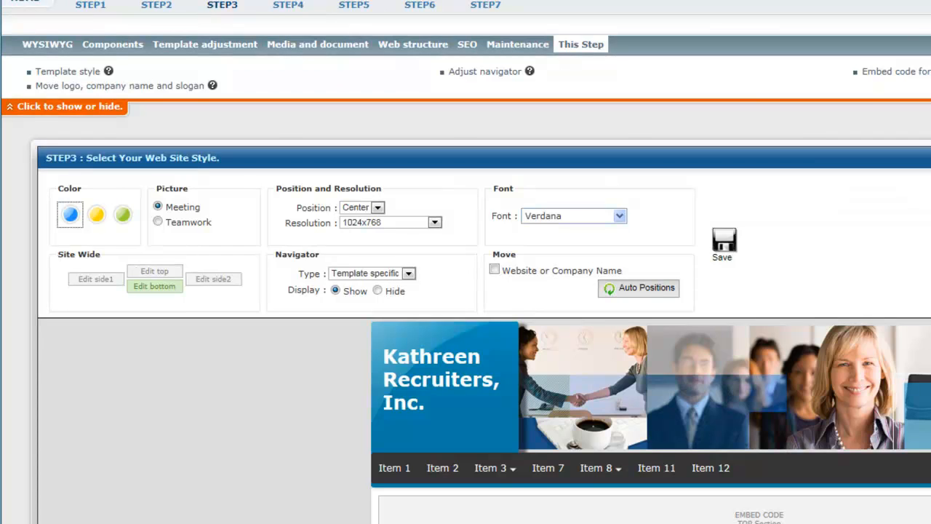
{"action": "left_click", "coordinate": [123, 217]}
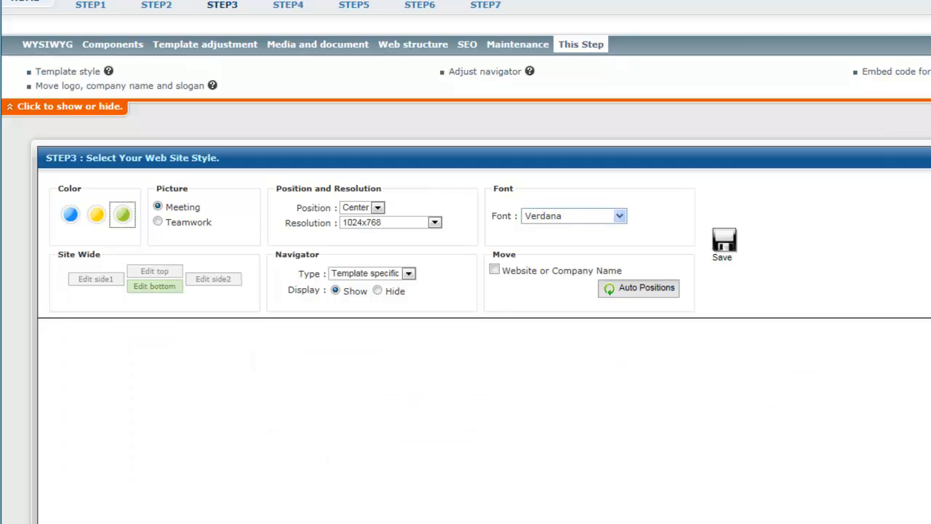
Look through the available position and resolution options for the website style
{"action": "scroll", "coordinate": [465, 262], "scroll_direction": "down", "scroll_amount": 1}
{"action": "scroll", "coordinate": [466, 262], "scroll_direction": "down", "scroll_amount": 2}
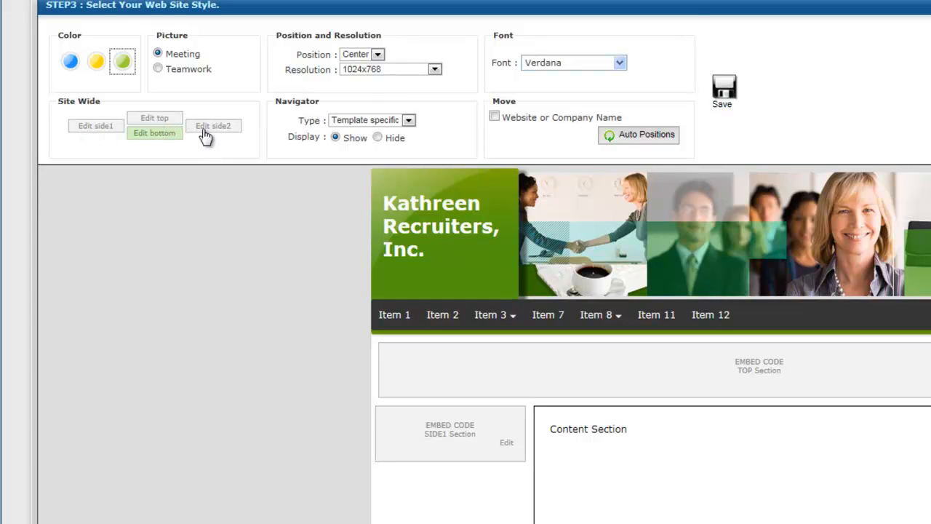
{"action": "left_click", "coordinate": [358, 50]}
{"action": "left_click", "coordinate": [362, 66]}
{"action": "left_click", "coordinate": [434, 69]}
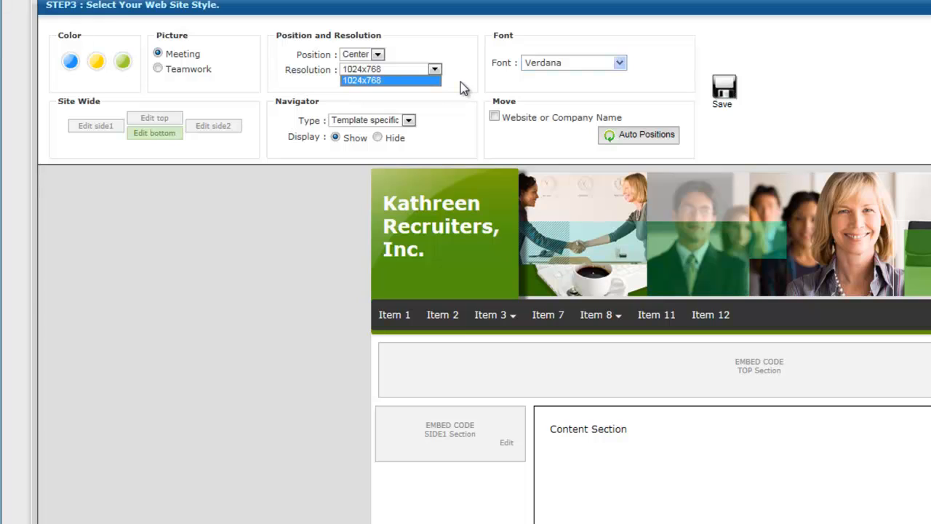
{"action": "left_click", "coordinate": [460, 82]}
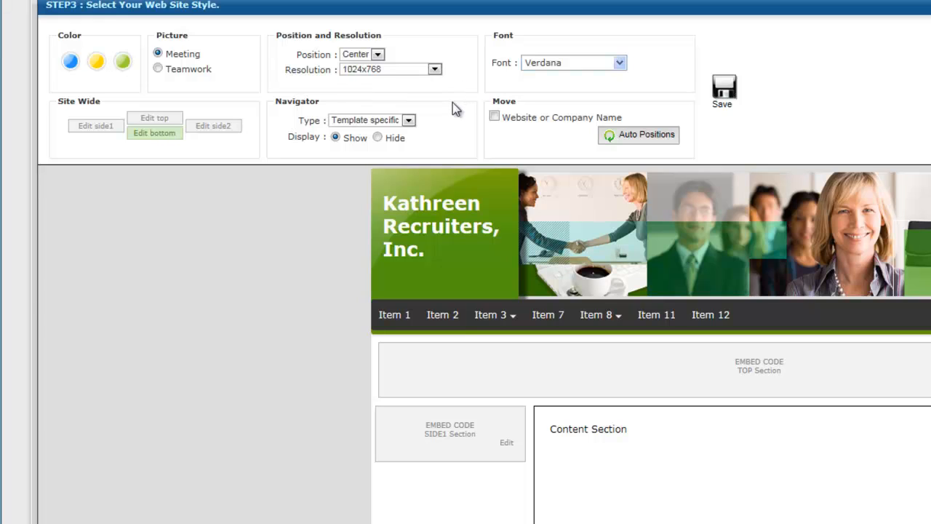
Look through the available navigator types and the website fonts without changing them
{"action": "left_click", "coordinate": [409, 121]}
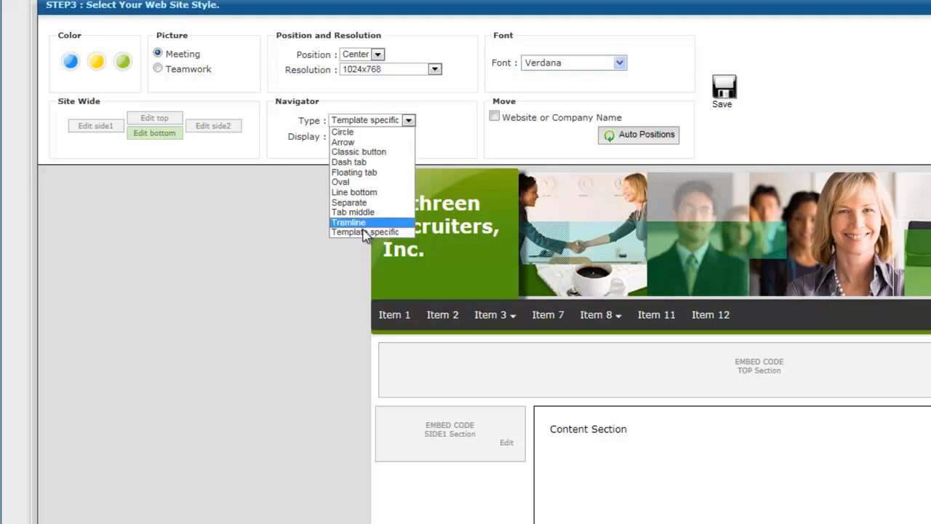
{"action": "left_click", "coordinate": [280, 247]}
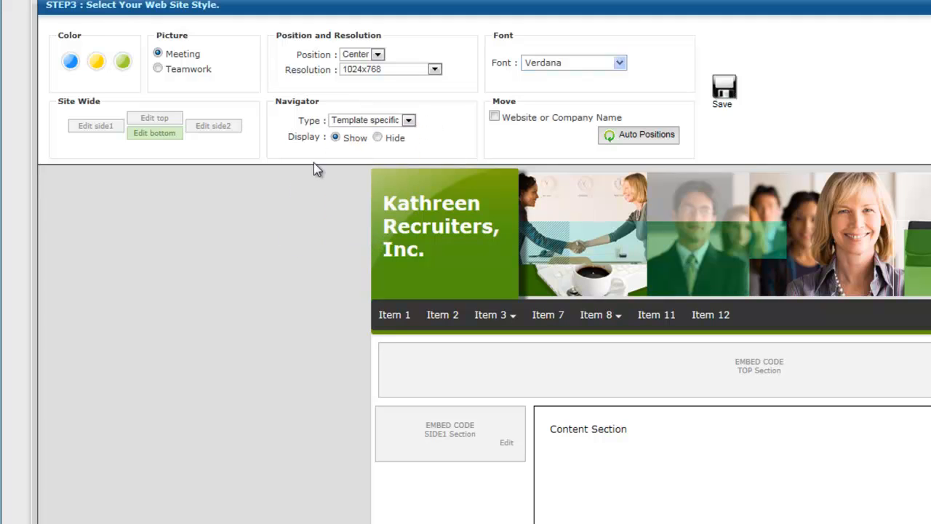
{"action": "left_click", "coordinate": [620, 64]}
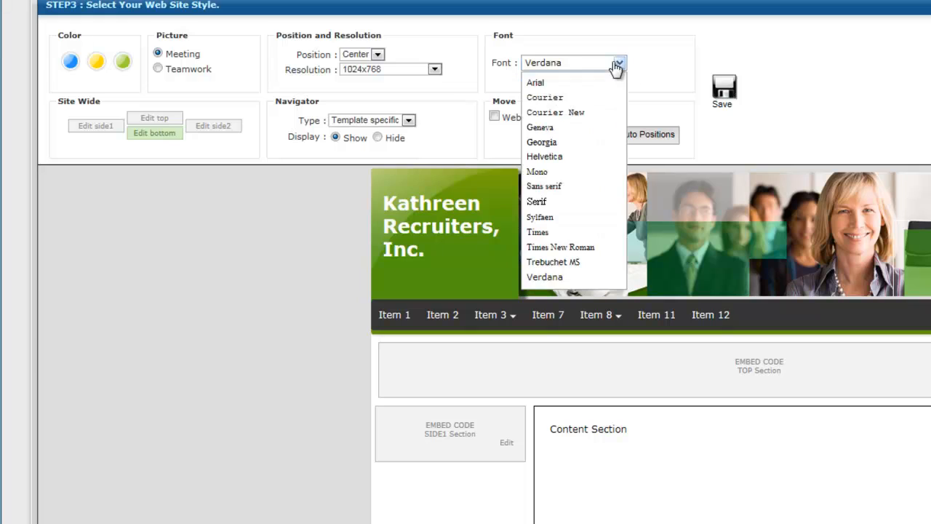
{"action": "left_click", "coordinate": [920, 65]}
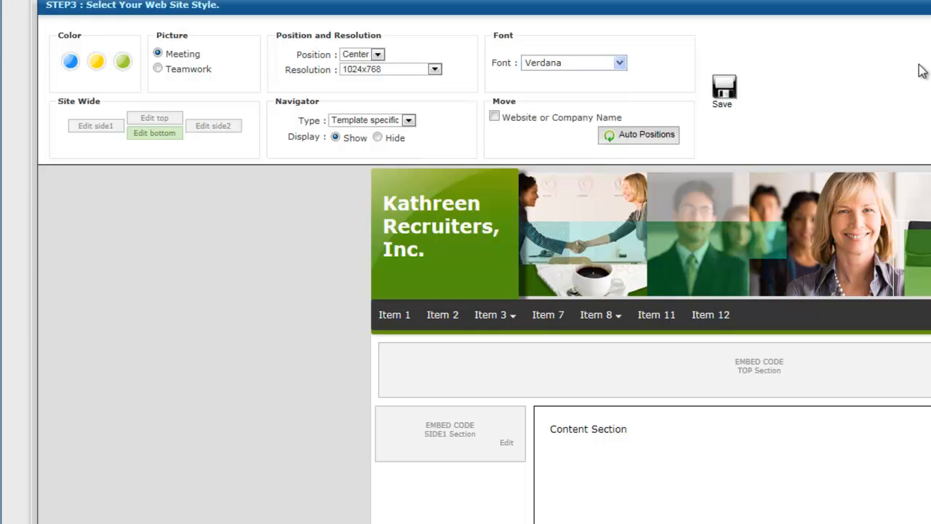
Enable moving the website or company name and shift it slightly lower within the banner's green block
{"action": "left_click", "coordinate": [495, 117]}
{"action": "double_click", "coordinate": [501, 232]}
{"action": "left_click_drag", "start_coordinate": [501, 231], "coordinate": [473, 244]}
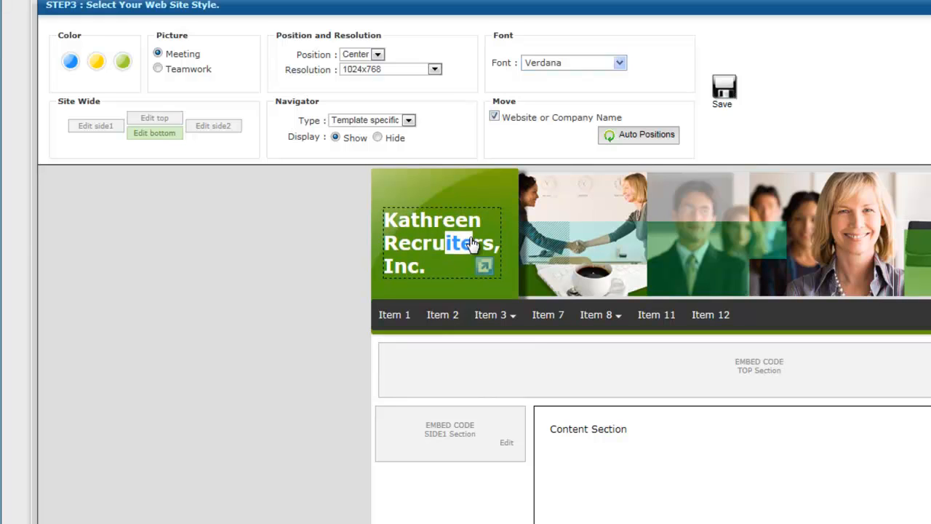
{"action": "left_click", "coordinate": [294, 226]}
Reset the company name to its automatic position, and move it up clear of the navigation bar
{"action": "left_click", "coordinate": [643, 137]}
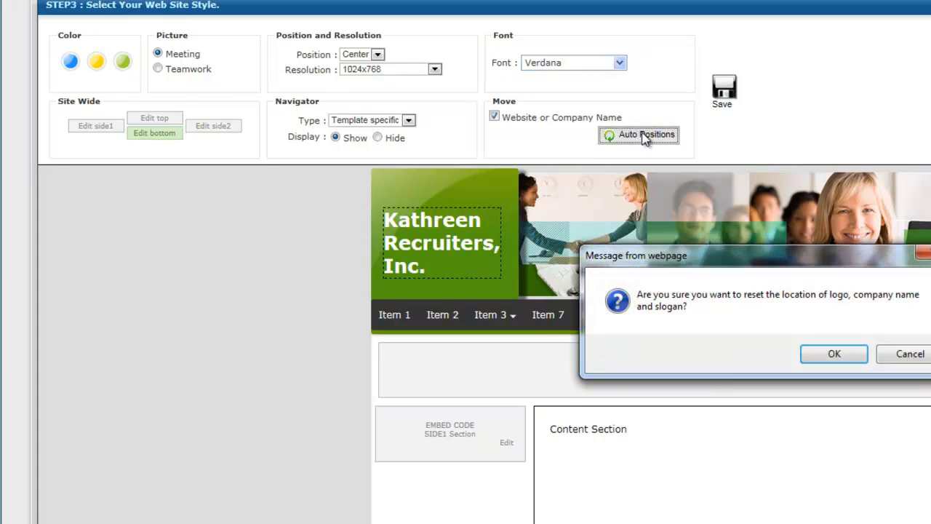
{"action": "left_click", "coordinate": [851, 360]}
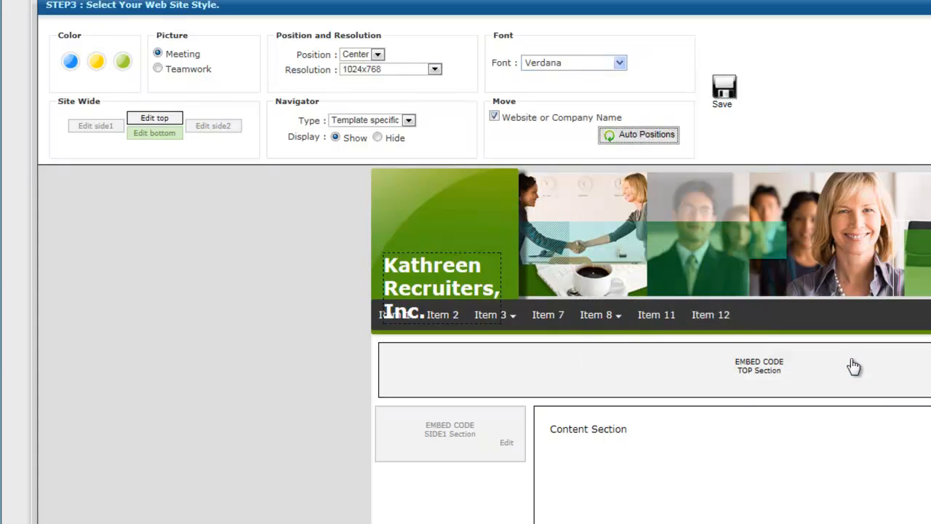
{"action": "left_click_drag", "start_coordinate": [430, 272], "coordinate": [427, 215]}
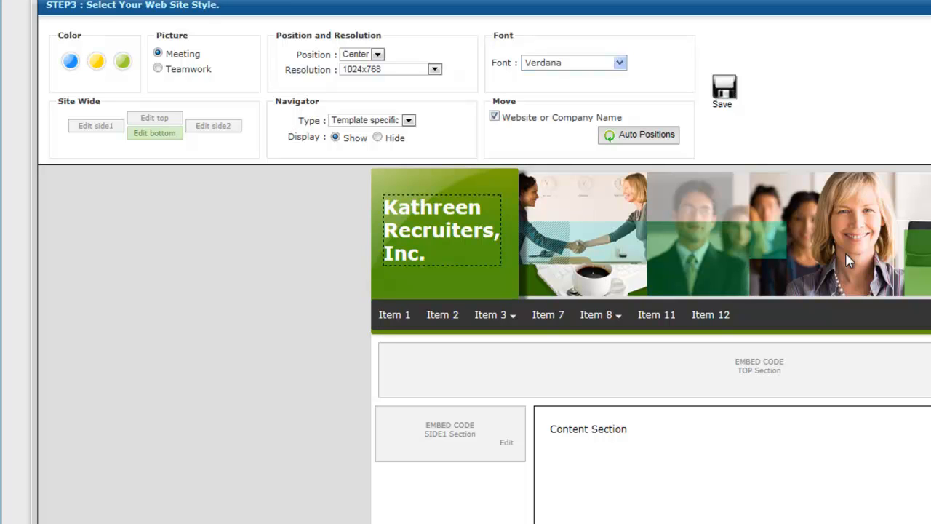
Open the site-wide side2 section editor to examine its editing tools, and close it without adding content
{"action": "left_click", "coordinate": [227, 128]}
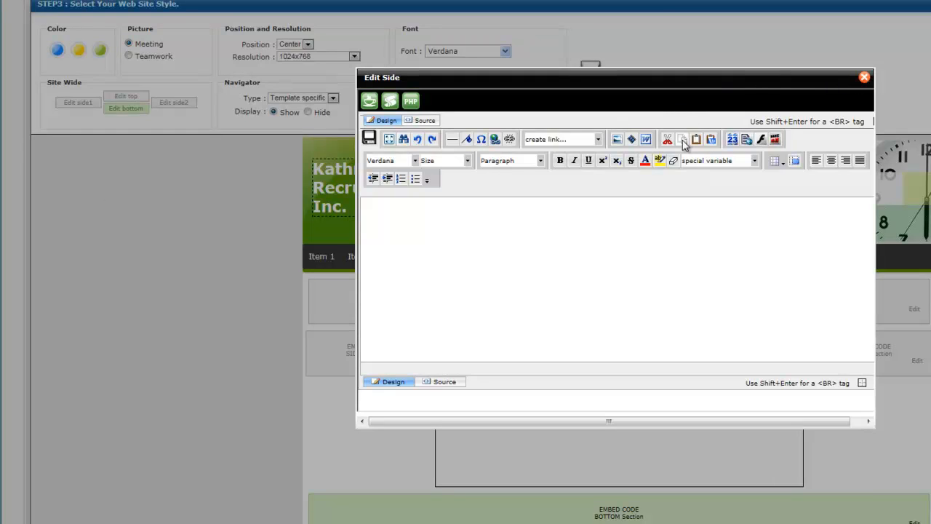
{"action": "left_click", "coordinate": [865, 78]}
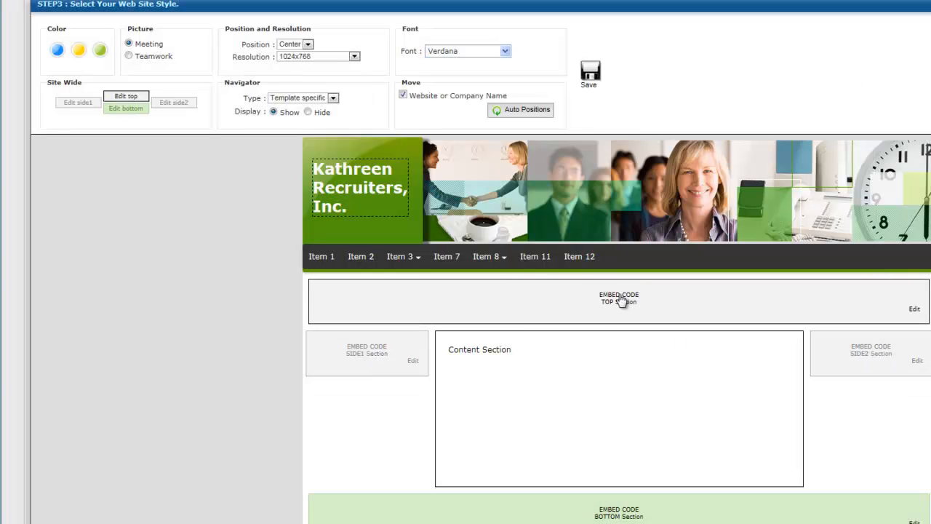
{"action": "left_click", "coordinate": [169, 104]}
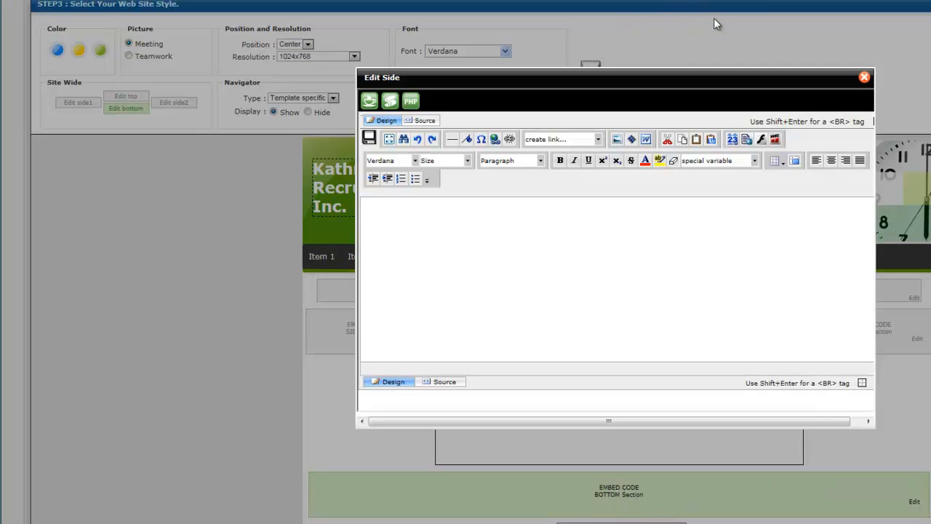
{"action": "left_click", "coordinate": [865, 77]}
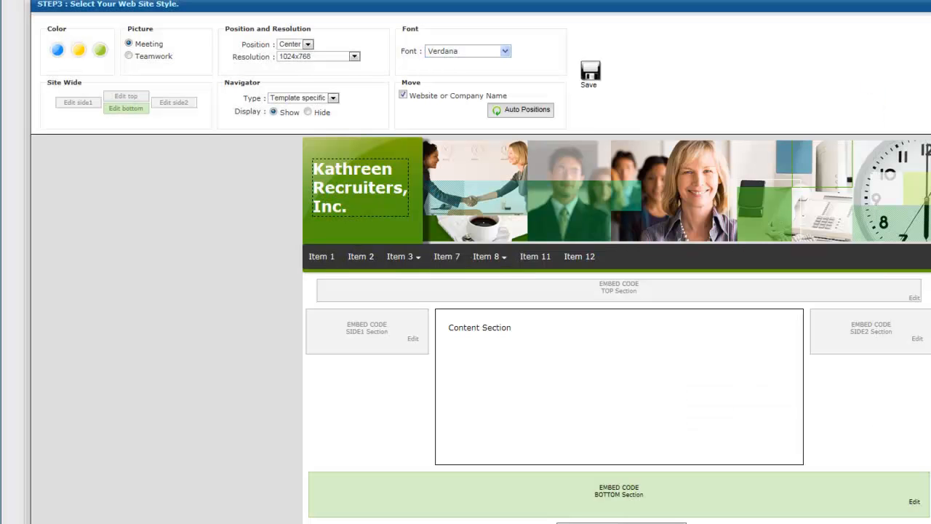
View the Step 3 help hints on template style, moving the logo and company name, and adjusting the navigator
{"action": "scroll", "coordinate": [465, 262], "scroll_direction": "up", "scroll_amount": 2}
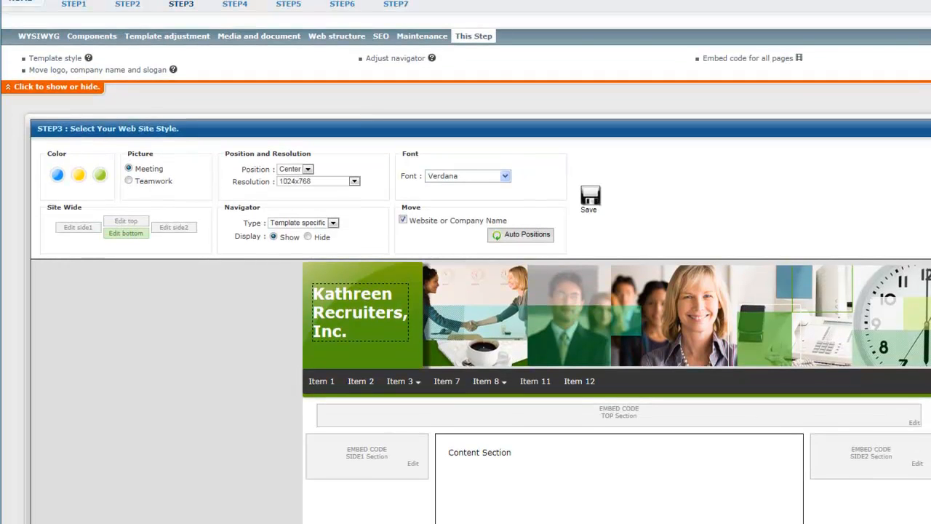
{"action": "mouse_move", "coordinate": [89, 58]}
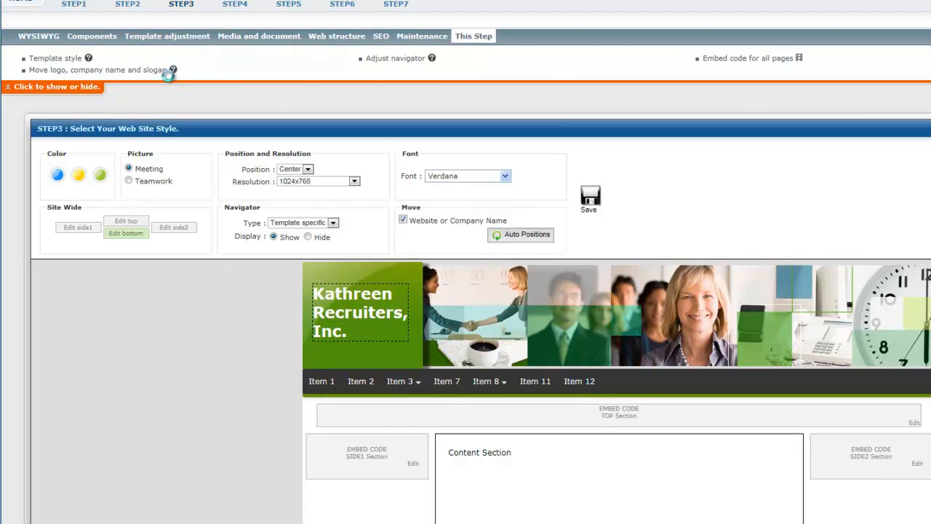
{"action": "mouse_move", "coordinate": [173, 70]}
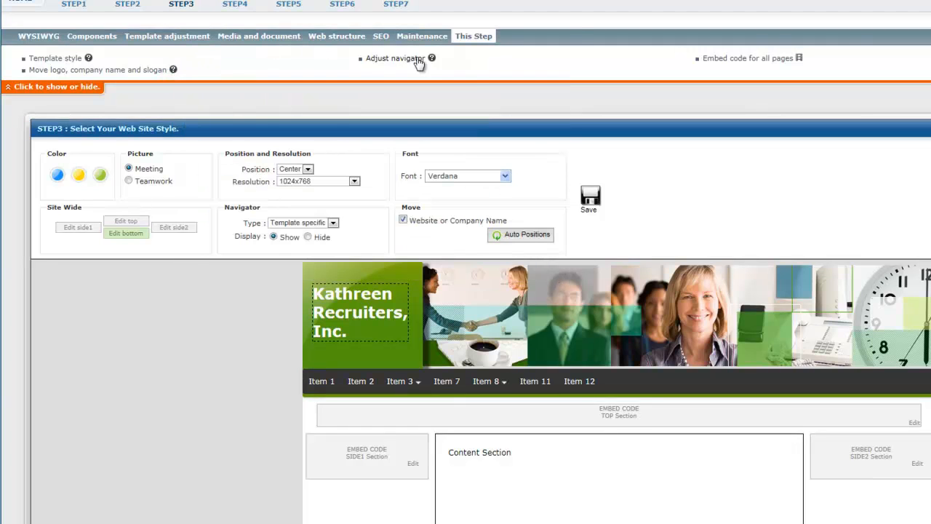
{"action": "mouse_move", "coordinate": [433, 58]}
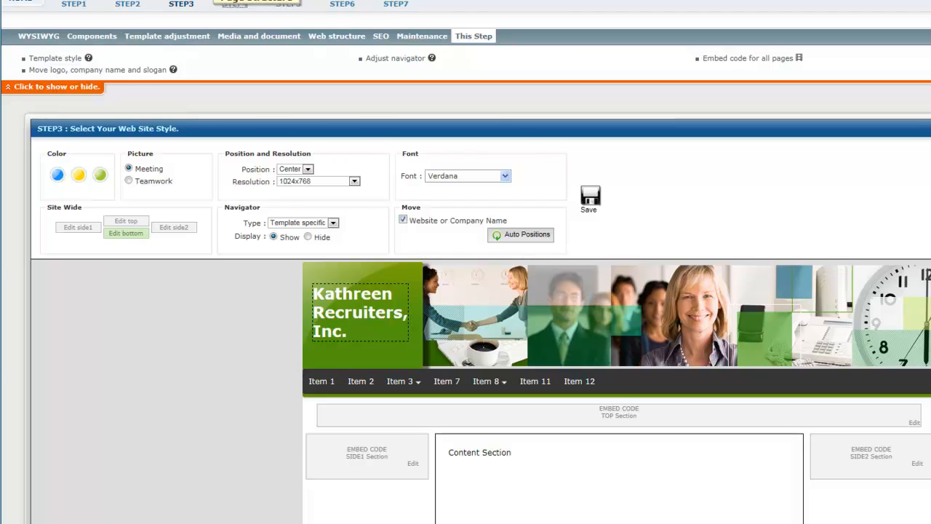
Review the selected pages in the Step 4 page structure, and open the Home page for WYSIWYG editing in Step 5
{"action": "left_click", "coordinate": [241, 6]}
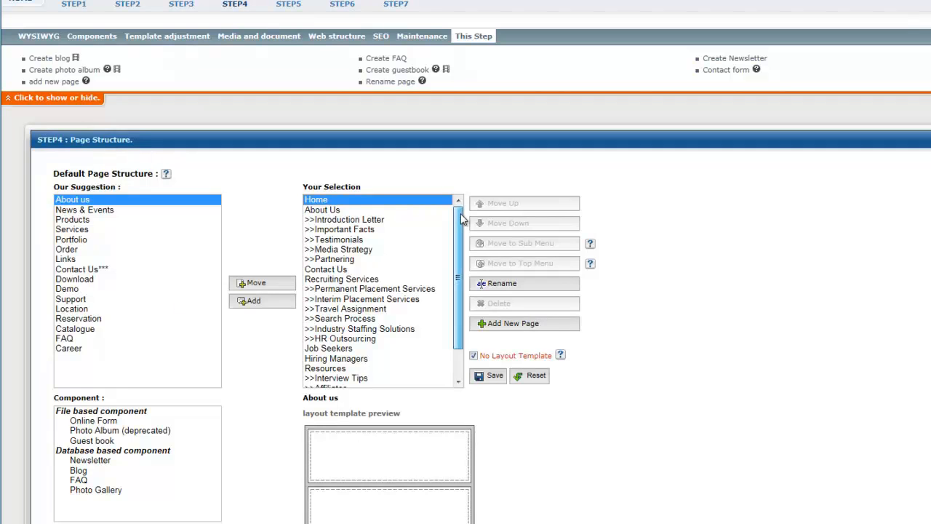
{"action": "left_click_drag", "start_coordinate": [461, 213], "coordinate": [461, 297]}
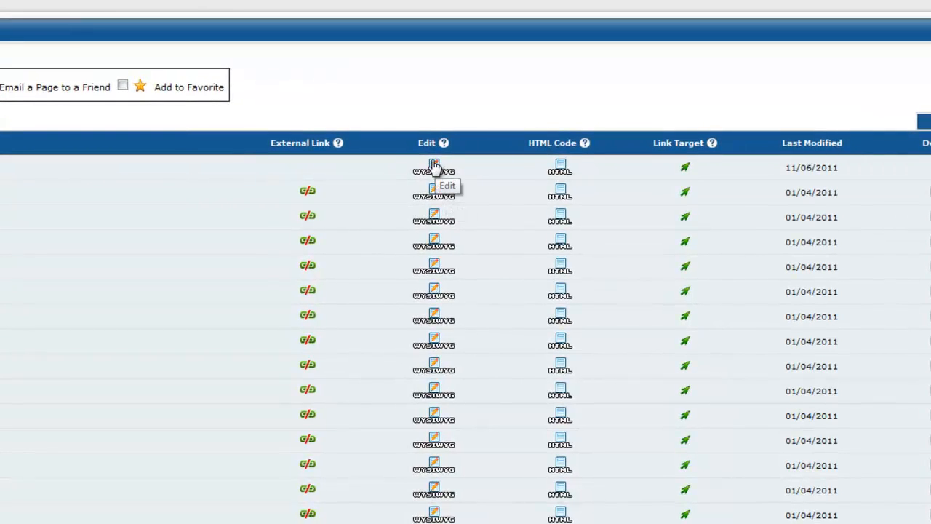
{"action": "left_click", "coordinate": [434, 165]}
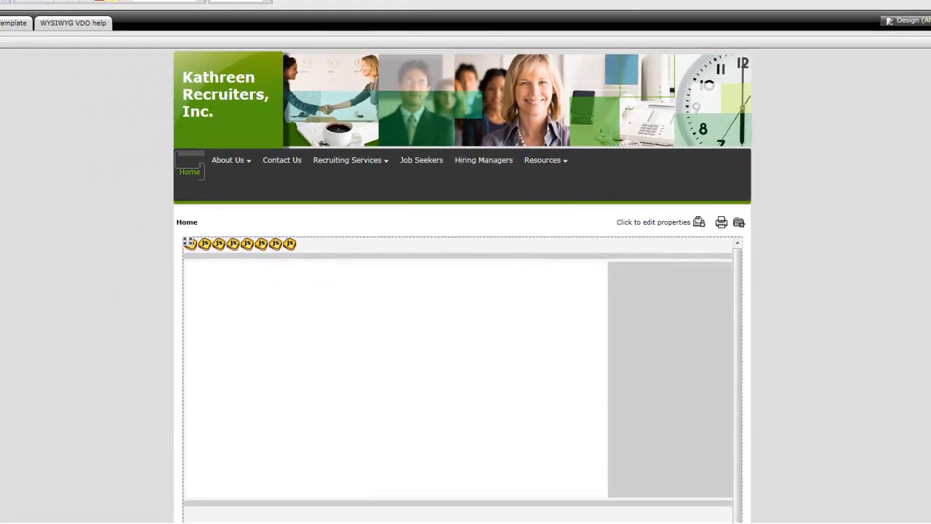
Look through the Home page's content sections down to the footer, and select the Welcome To {COMPANY_NAME} block
{"action": "scroll", "coordinate": [462, 283], "scroll_direction": "down", "scroll_amount": 5}
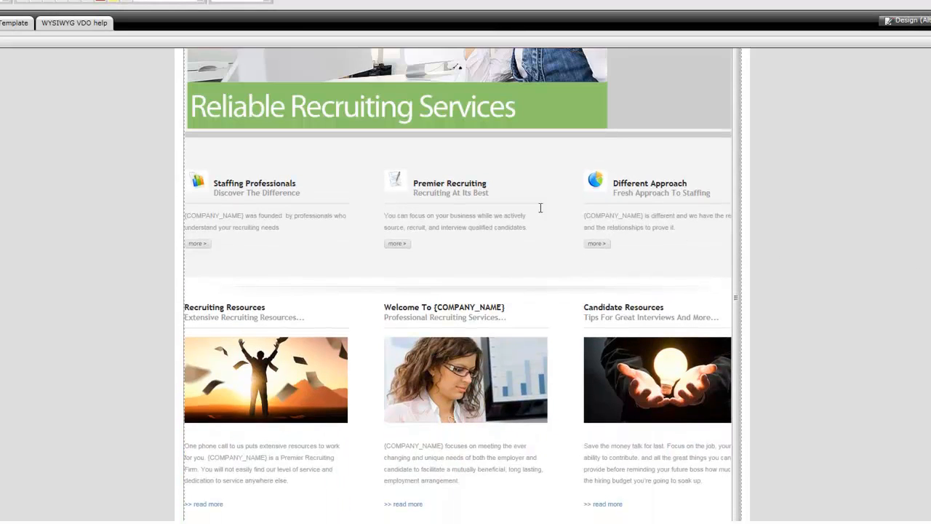
{"action": "scroll", "coordinate": [458, 291], "scroll_direction": "down", "scroll_amount": 2}
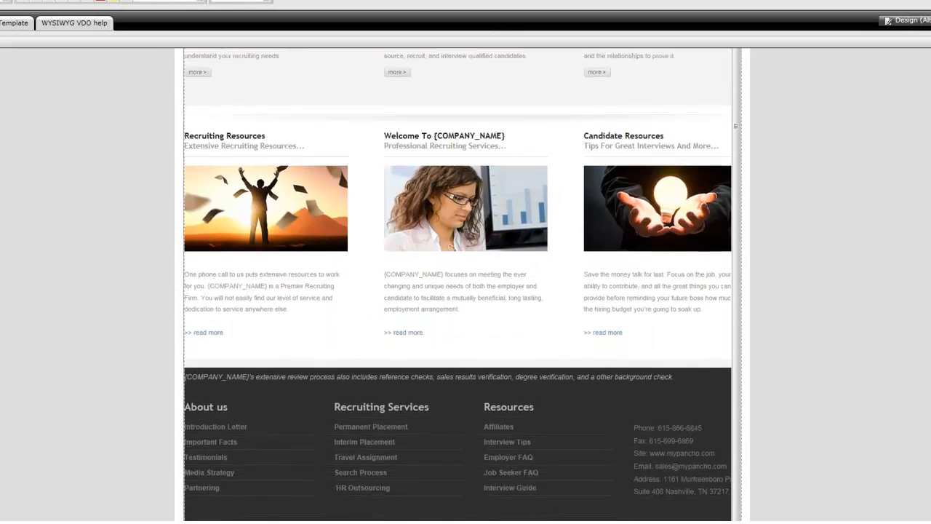
{"action": "scroll", "coordinate": [430, 277], "scroll_direction": "up", "scroll_amount": 1}
{"action": "left_click", "coordinate": [429, 280]}
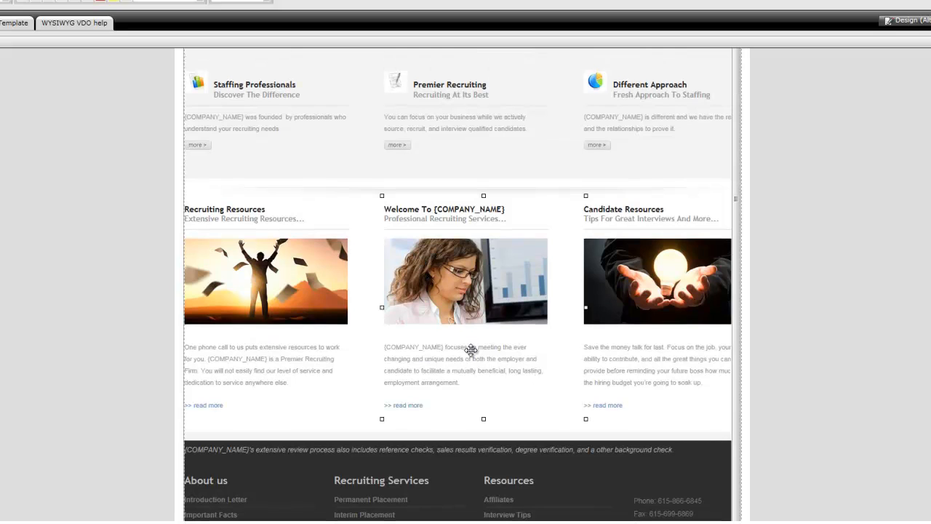
{"action": "scroll", "coordinate": [471, 349], "scroll_direction": "up", "scroll_amount": 1}
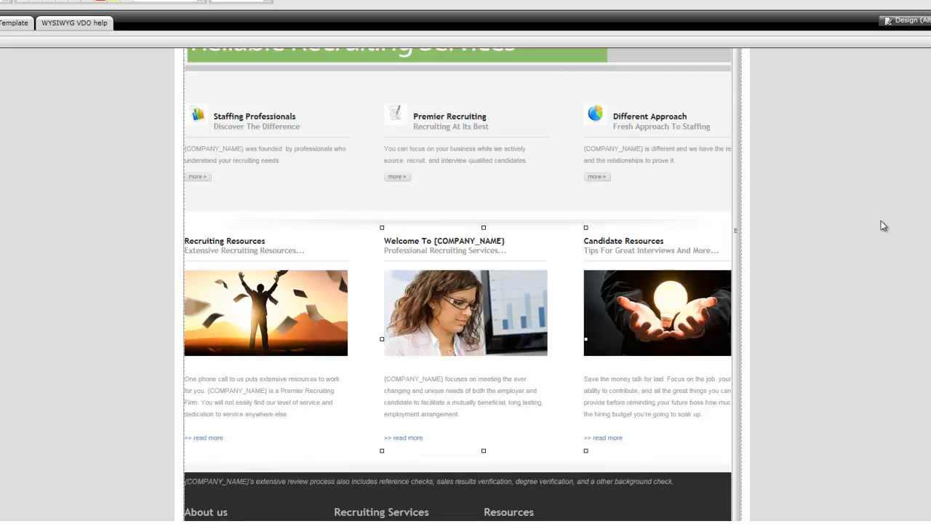
View the available content templates, close them without choosing one, and select the Candidate Resources block
{"action": "left_click", "coordinate": [10, 24]}
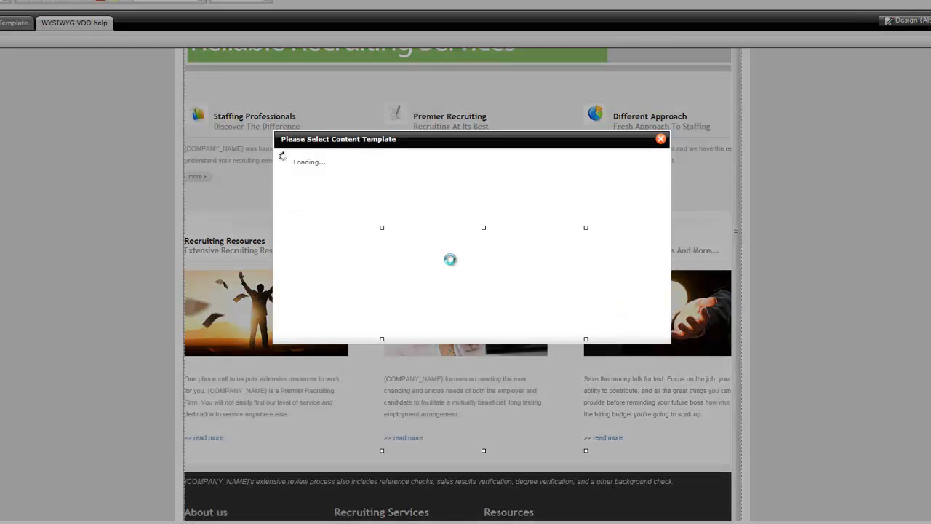
{"action": "left_click", "coordinate": [661, 139]}
{"action": "left_click", "coordinate": [647, 407]}
{"action": "scroll", "coordinate": [642, 406], "scroll_direction": "up", "scroll_amount": 1}
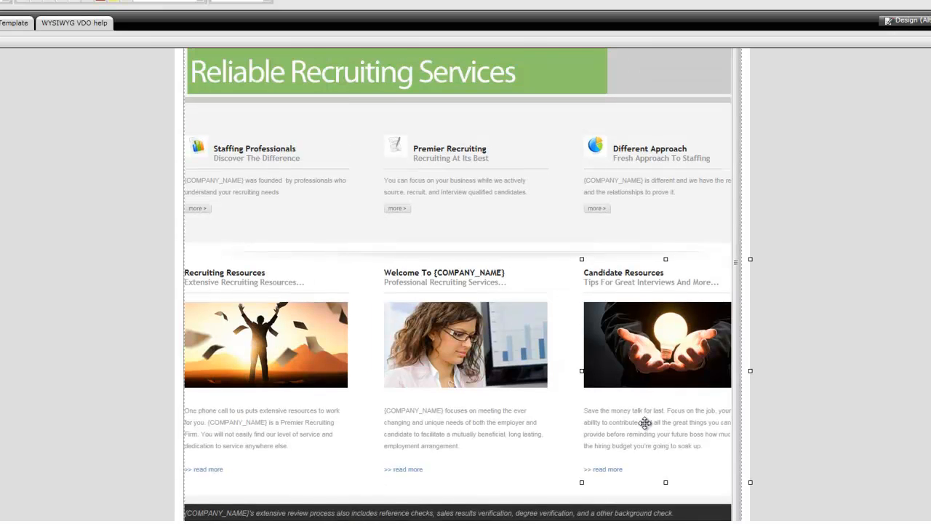
Change the word "business" to "BUSINESS" in the Premier Recruiting text on the Home page, and save the page
{"action": "scroll", "coordinate": [644, 422], "scroll_direction": "up", "scroll_amount": 1}
{"action": "scroll", "coordinate": [416, 374], "scroll_direction": "up", "scroll_amount": 4}
{"action": "scroll", "coordinate": [415, 374], "scroll_direction": "down", "scroll_amount": 1}
{"action": "left_click", "coordinate": [414, 322]}
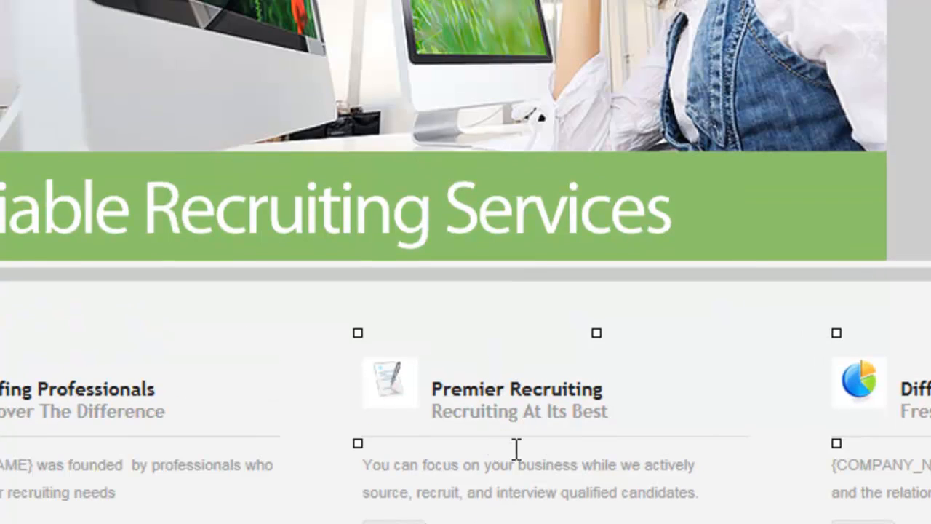
{"action": "double_click", "coordinate": [463, 304]}
{"action": "left_click", "coordinate": [492, 476]}
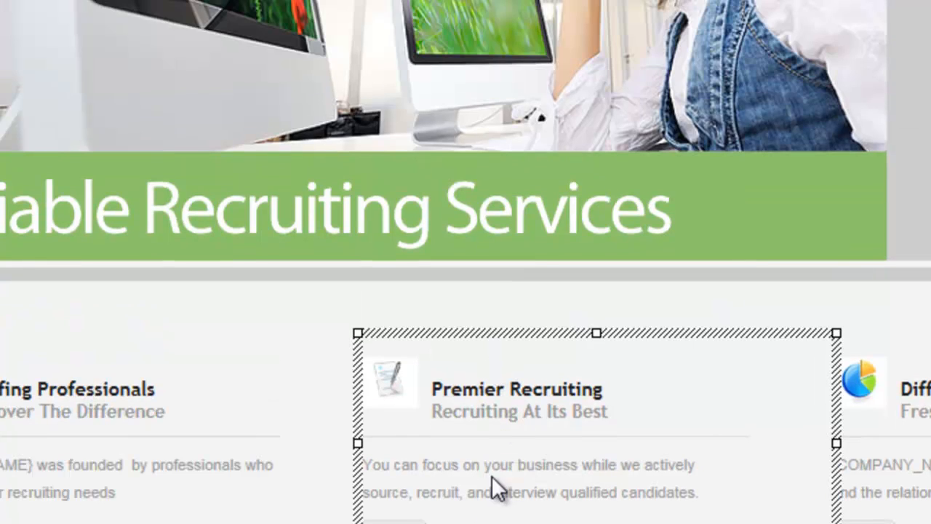
{"action": "left_click_drag", "start_coordinate": [515, 464], "coordinate": [504, 465]}
{"action": "left_click", "coordinate": [527, 465]}
{"action": "left_click_drag", "start_coordinate": [580, 469], "coordinate": [518, 468]}
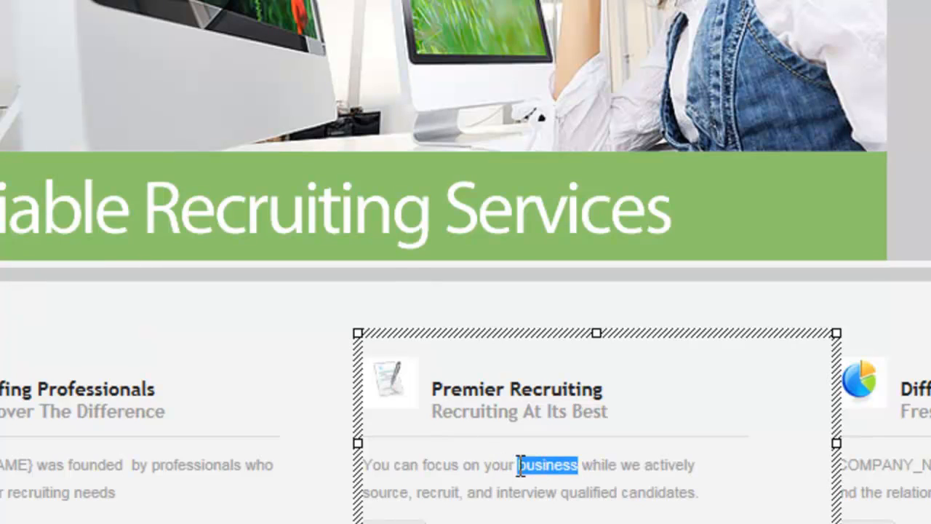
{"action": "type", "text": "BUSINESS"}
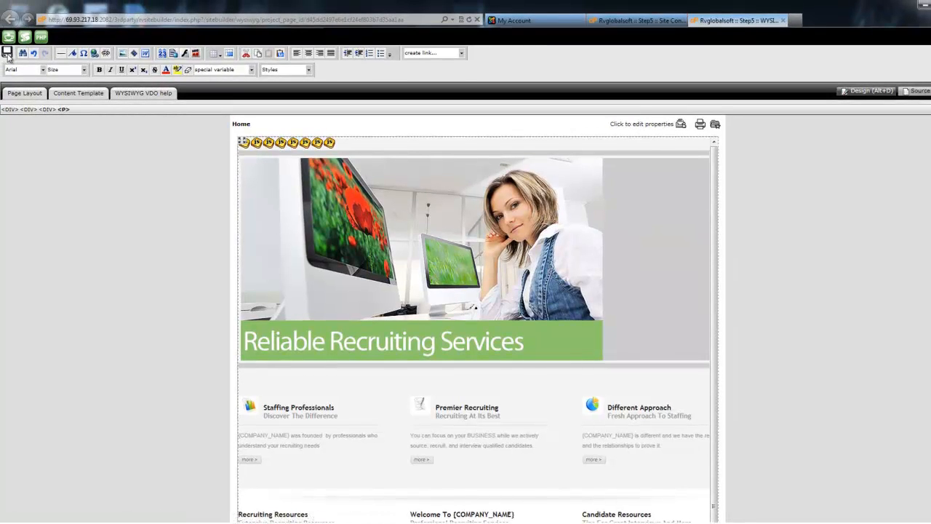
{"action": "left_click", "coordinate": [7, 53]}
Preview the site from Step 5, check the BUSINESS wording and the rest of the Home page, and close the preview
{"action": "left_click", "coordinate": [657, 22]}
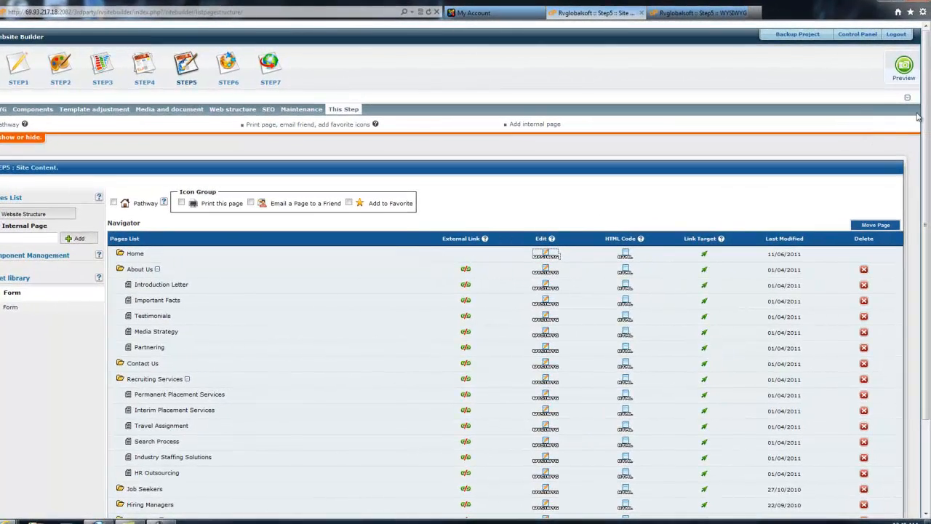
{"action": "left_click", "coordinate": [904, 67]}
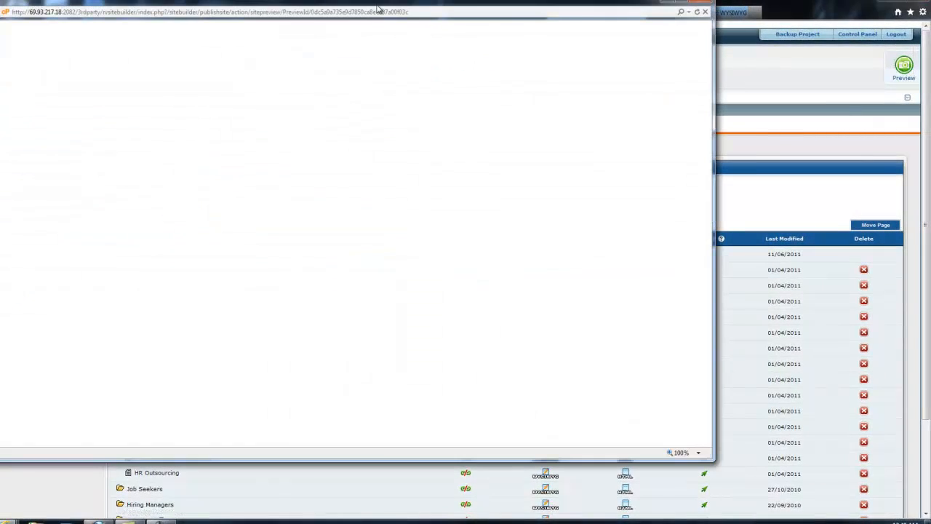
{"action": "left_click_drag", "start_coordinate": [372, 5], "coordinate": [459, 42]}
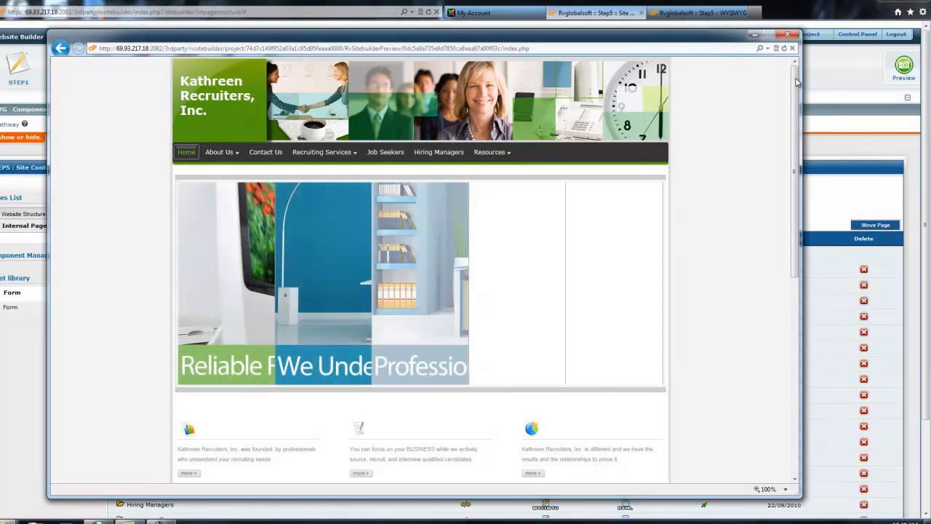
{"action": "left_click_drag", "start_coordinate": [797, 82], "coordinate": [776, 235]}
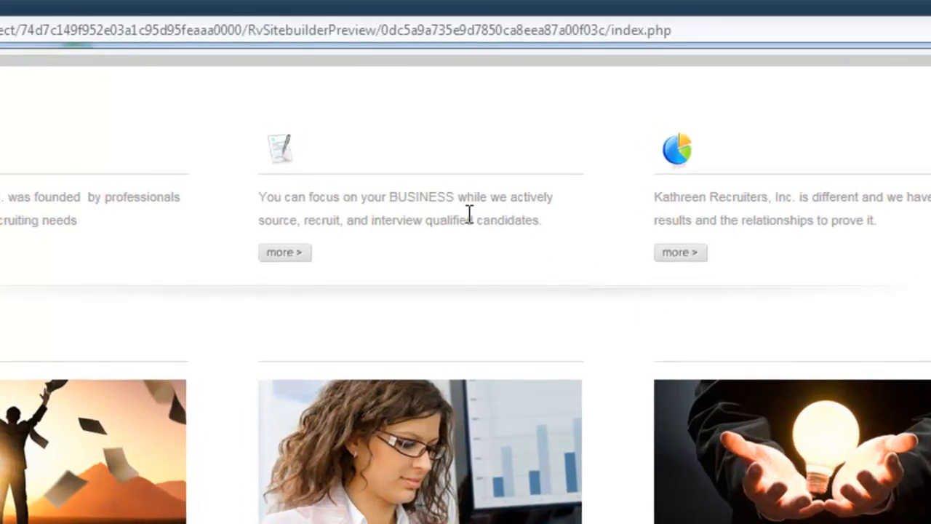
{"action": "left_click_drag", "start_coordinate": [452, 187], "coordinate": [393, 189]}
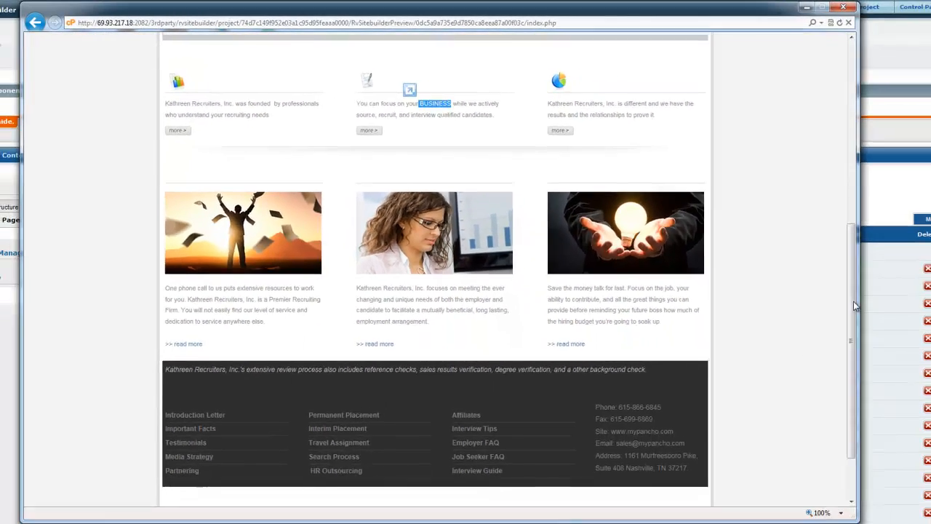
{"action": "left_click_drag", "start_coordinate": [851, 299], "coordinate": [822, 182]}
{"action": "left_click_drag", "start_coordinate": [851, 220], "coordinate": [842, 163]}
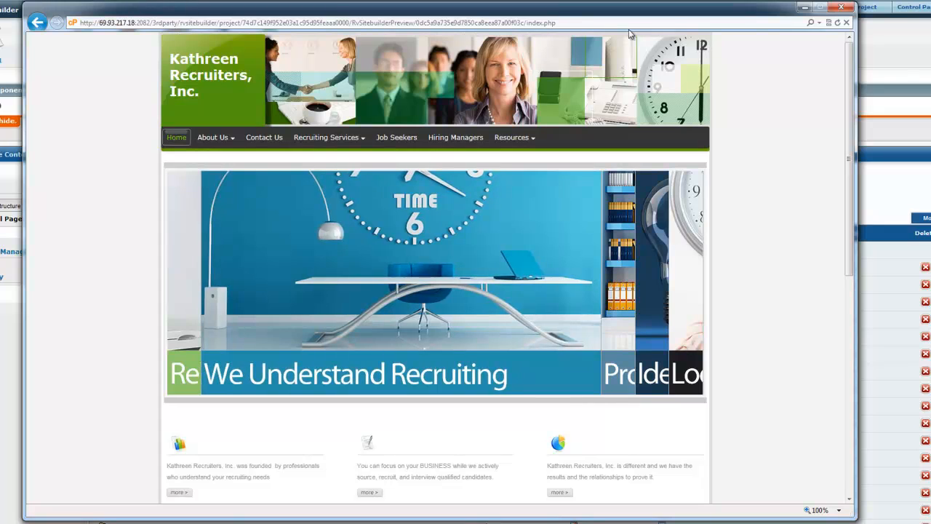
{"action": "left_click", "coordinate": [842, 6]}
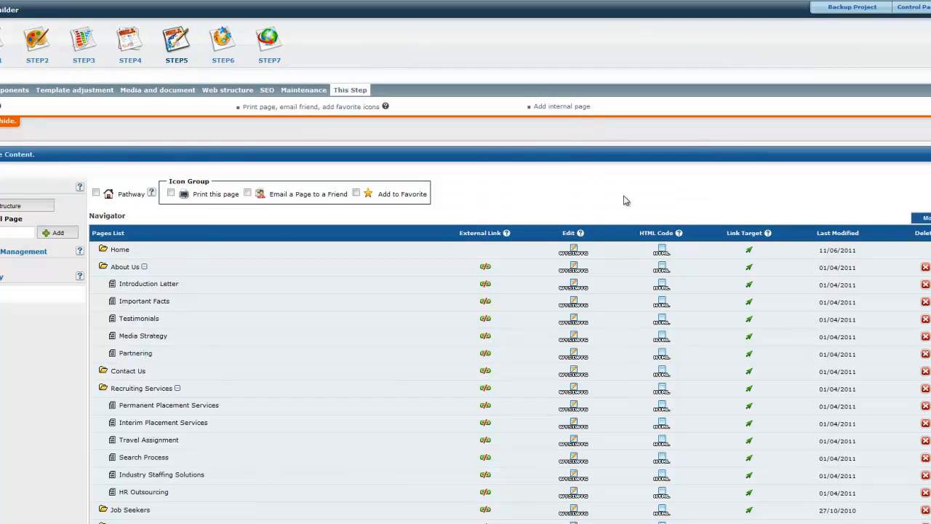
Open the Home page's HTML code editor from Step 5 and examine the code along its full width
{"action": "left_click", "coordinate": [662, 256]}
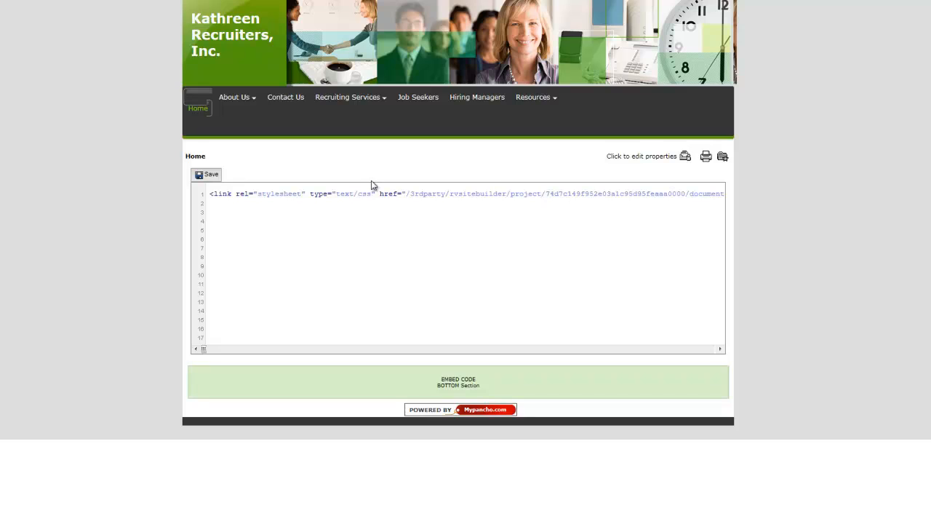
{"action": "left_click_drag", "start_coordinate": [258, 193], "coordinate": [446, 193]}
{"action": "left_click_drag", "start_coordinate": [801, 212], "coordinate": [559, 227]}
{"action": "left_click", "coordinate": [501, 278]}
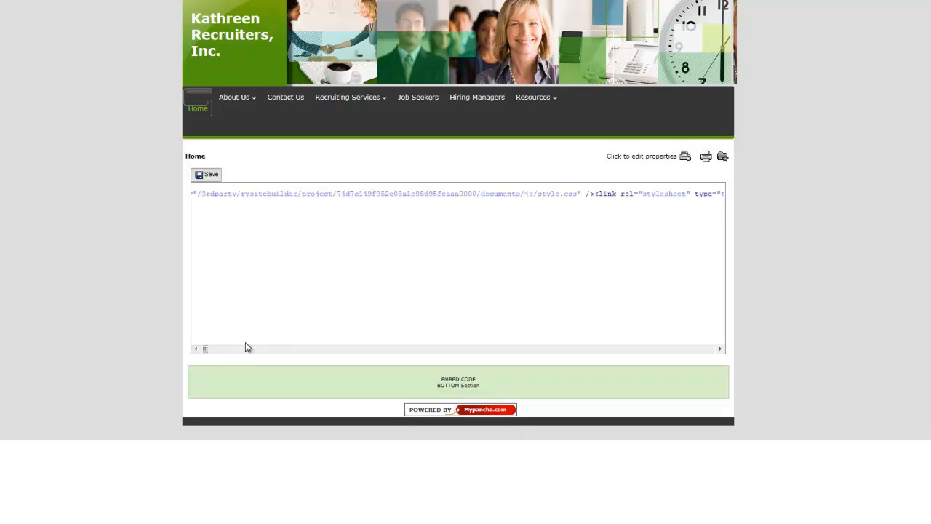
{"action": "left_click_drag", "start_coordinate": [205, 352], "coordinate": [716, 348]}
{"action": "left_click", "coordinate": [229, 350]}
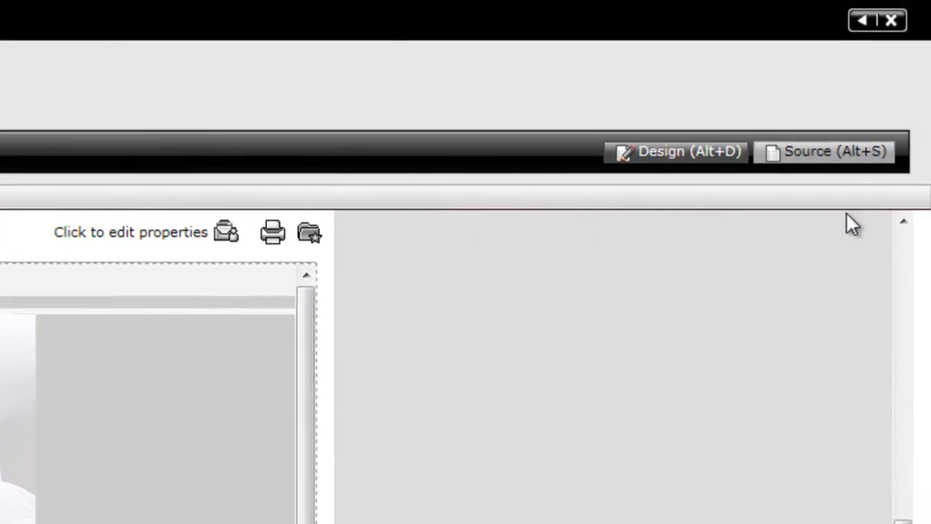
Show the Home page's source code in the WYSIWYG editor and examine its markup
{"action": "left_click", "coordinate": [866, 139]}
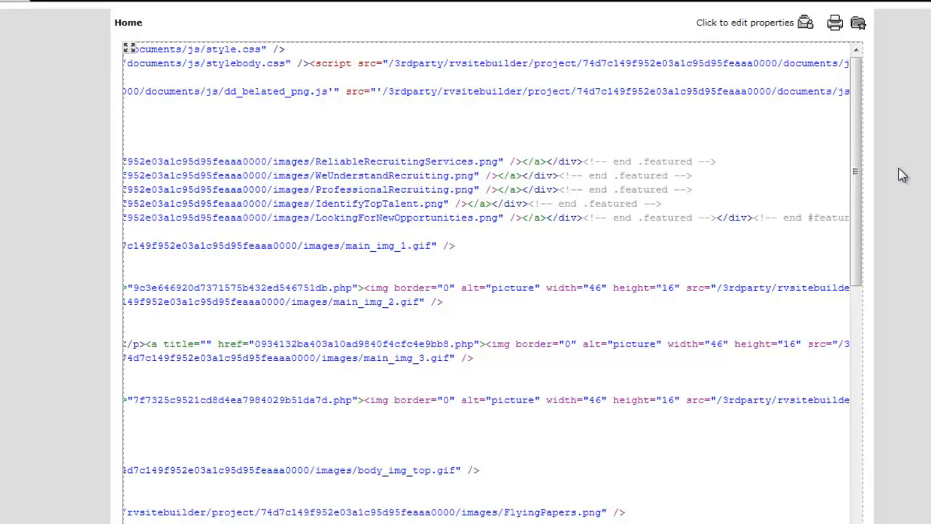
{"action": "left_click_drag", "start_coordinate": [856, 100], "coordinate": [873, 12]}
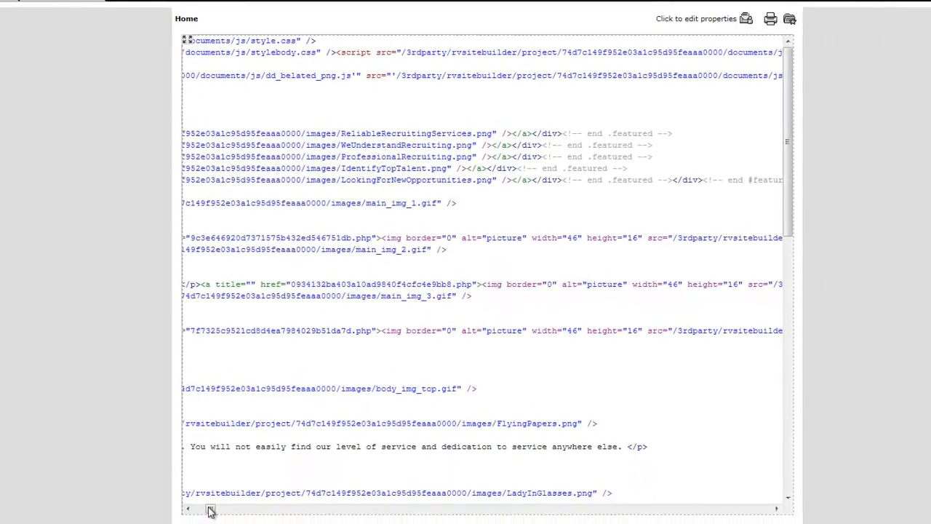
{"action": "left_click_drag", "start_coordinate": [210, 512], "coordinate": [198, 509]}
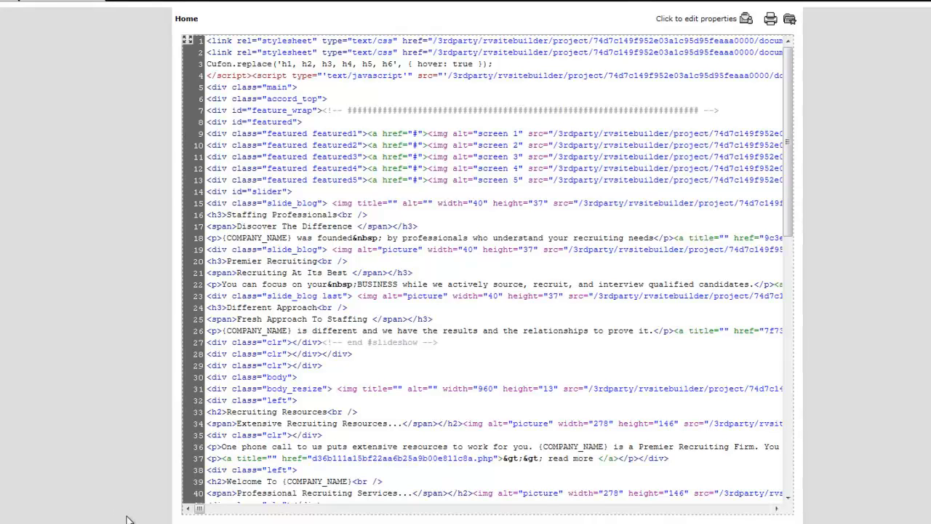
{"action": "left_click", "coordinate": [777, 509]}
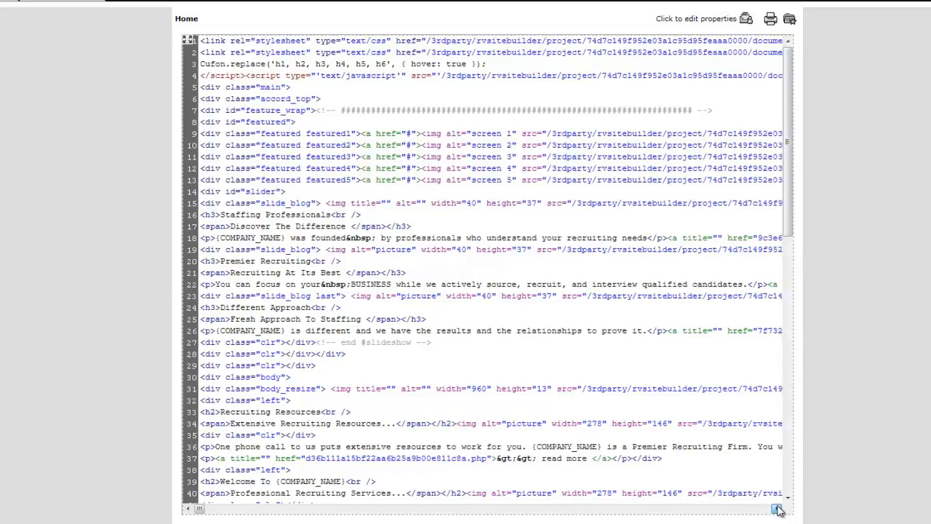
{"action": "left_click_drag", "start_coordinate": [777, 510], "coordinate": [780, 511]}
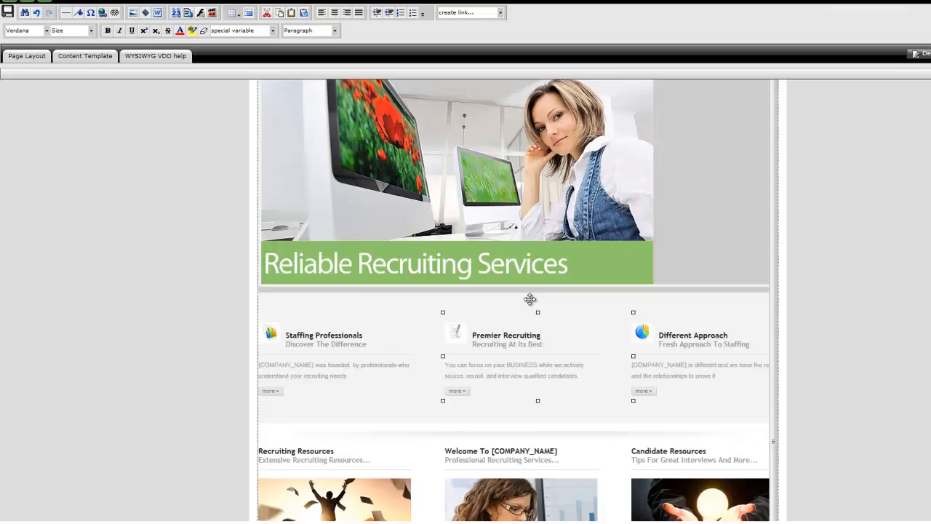
Open the hyperlink settings for the word BUSINESS in the Premier Recruiting text and choose the Contact Us page as target
{"action": "left_click", "coordinate": [521, 347]}
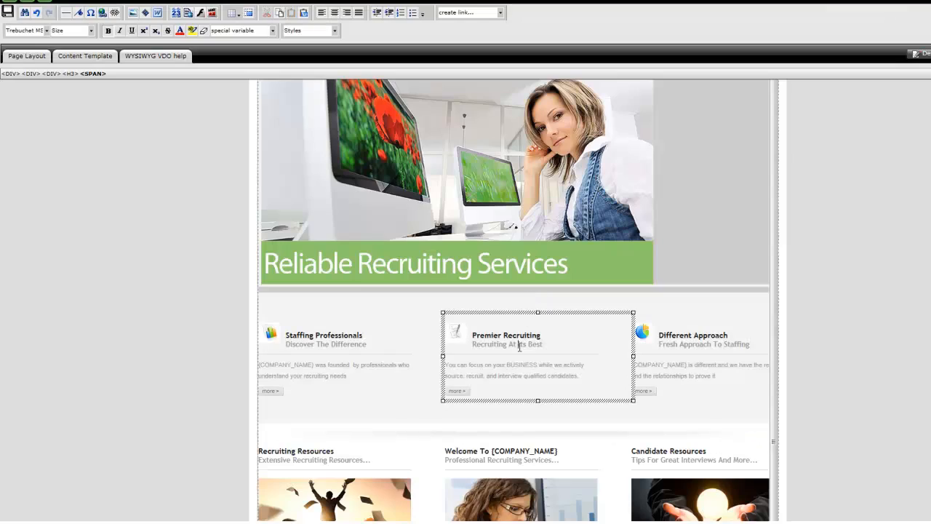
{"action": "triple_click", "coordinate": [525, 366]}
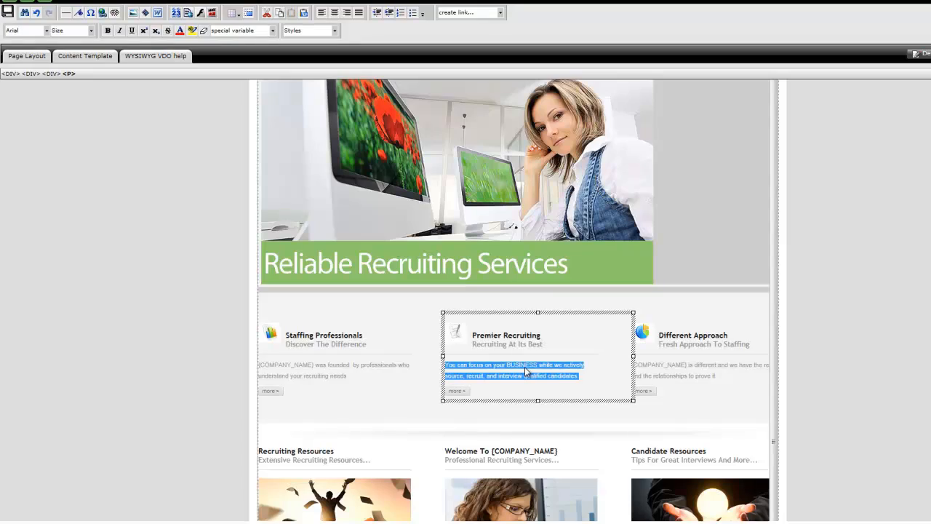
{"action": "double_click", "coordinate": [525, 366]}
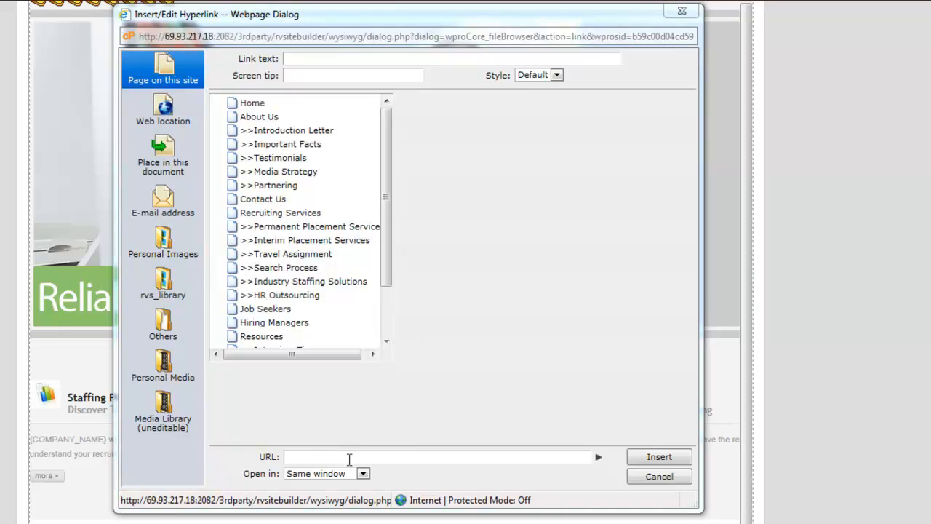
{"action": "left_click", "coordinate": [268, 207]}
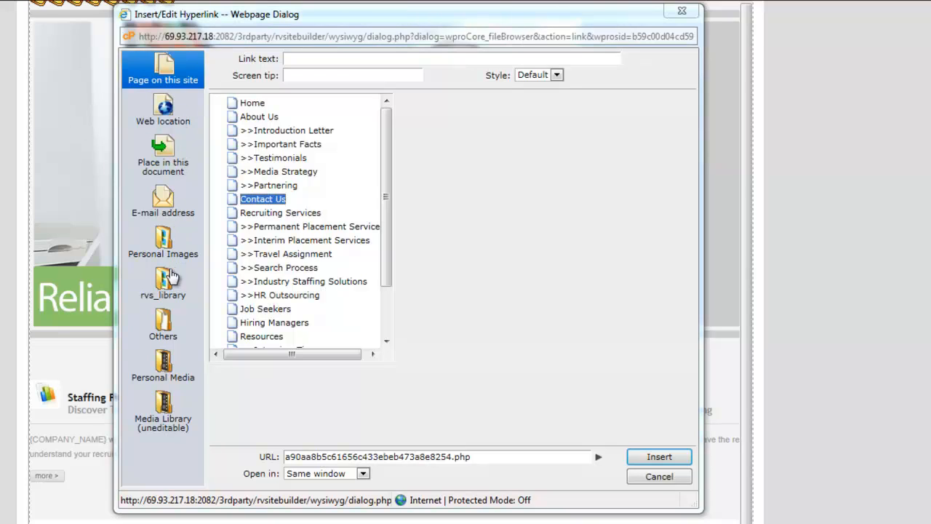
{"action": "left_click", "coordinate": [164, 111]}
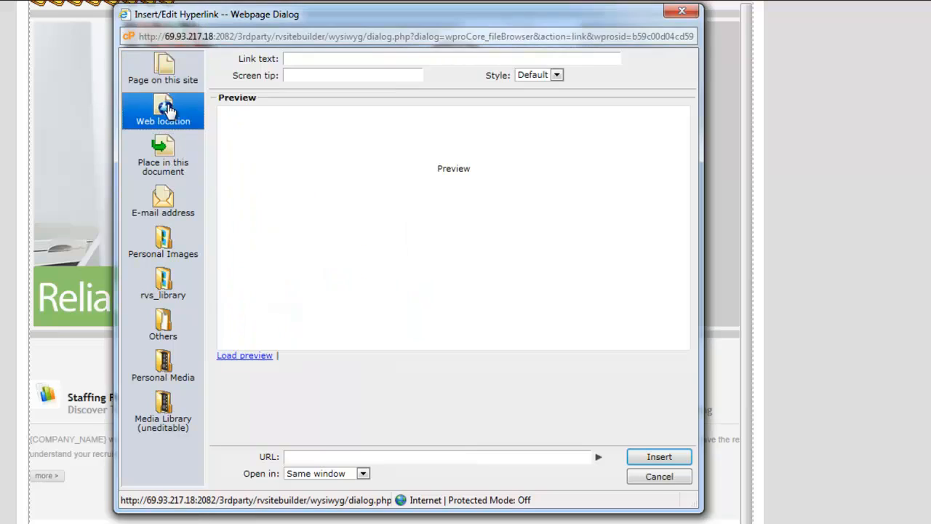
{"action": "left_click", "coordinate": [328, 453]}
{"action": "type", "text": "http://www.mypancho"}
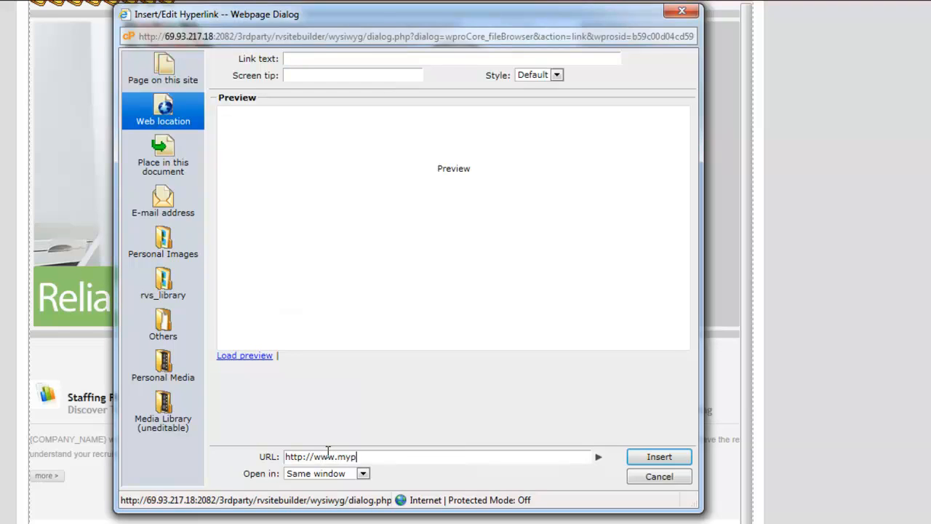
{"action": "type", "text": ".com"}
{"action": "left_click", "coordinate": [660, 457]}
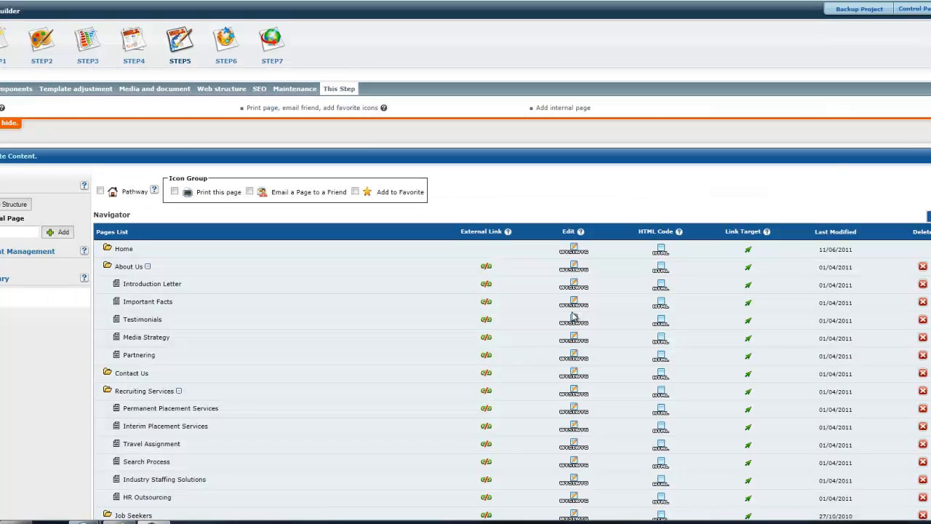
Open the Testimonials page in the WYSIWYG editor and examine the image properties of its team photo
{"action": "left_click", "coordinate": [574, 321]}
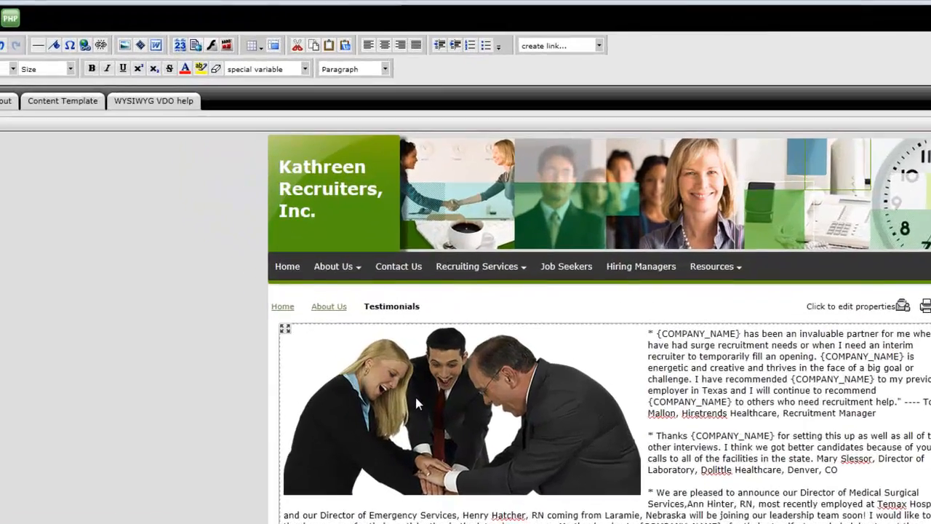
{"action": "left_click", "coordinate": [416, 399]}
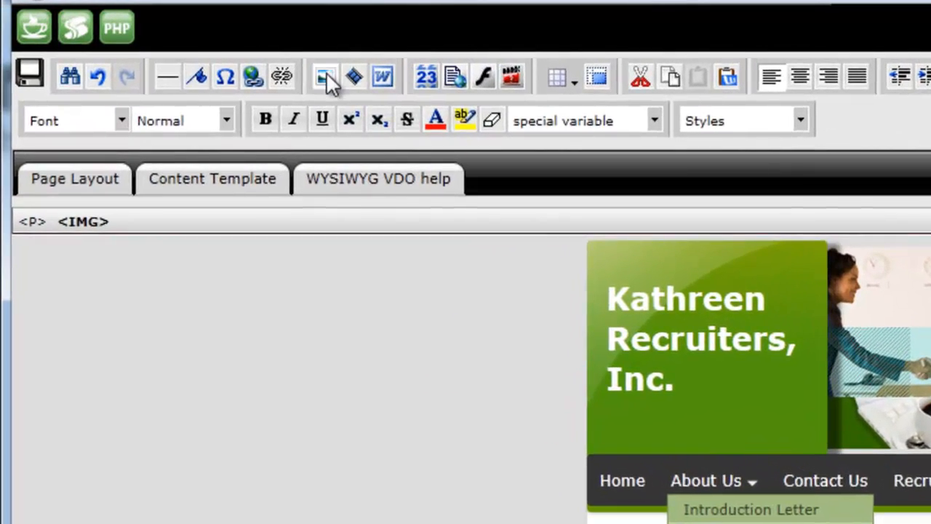
{"action": "left_click", "coordinate": [324, 76]}
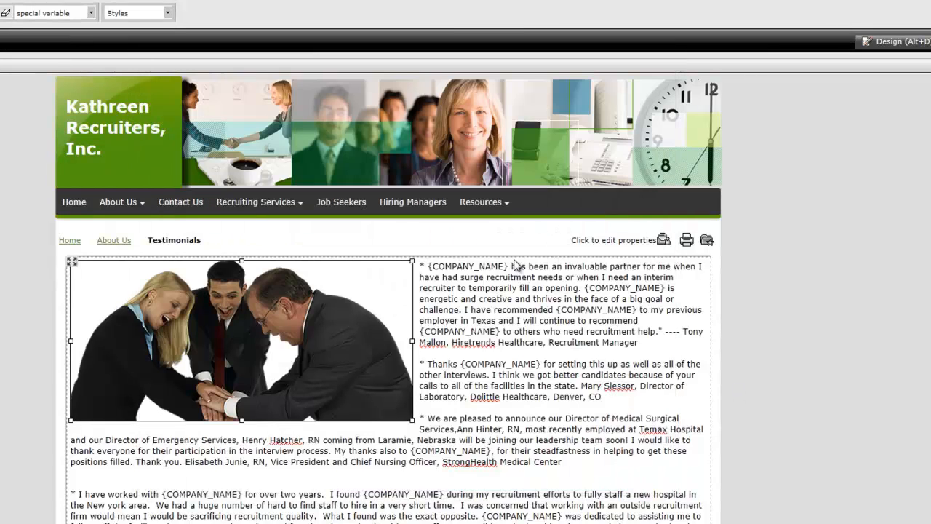
{"action": "left_click", "coordinate": [514, 266]}
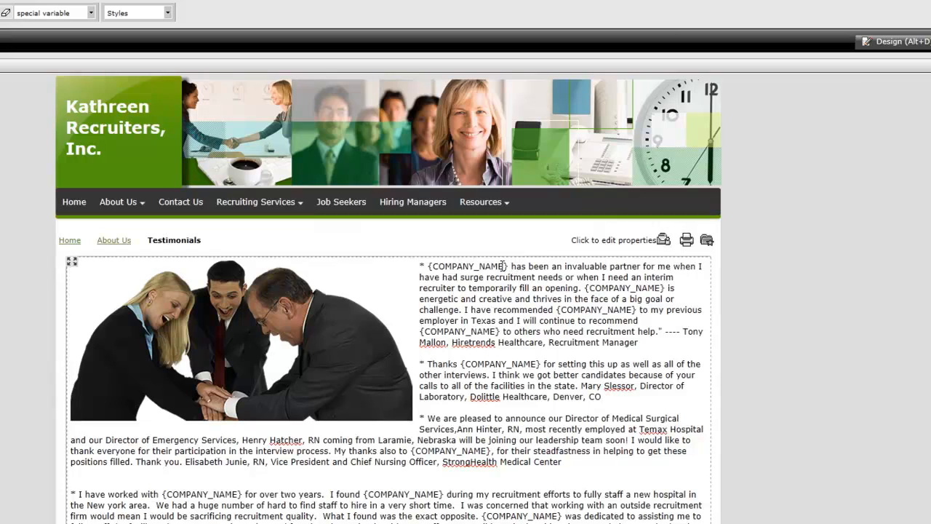
Highlight the {COMPANY_NAME} placeholders in the first two testimonials to examine the text that needs customizing
{"action": "left_click_drag", "start_coordinate": [508, 268], "coordinate": [480, 267]}
{"action": "left_click", "coordinate": [428, 268]}
{"action": "left_click", "coordinate": [480, 267]}
{"action": "left_click_drag", "start_coordinate": [541, 364], "coordinate": [461, 364]}
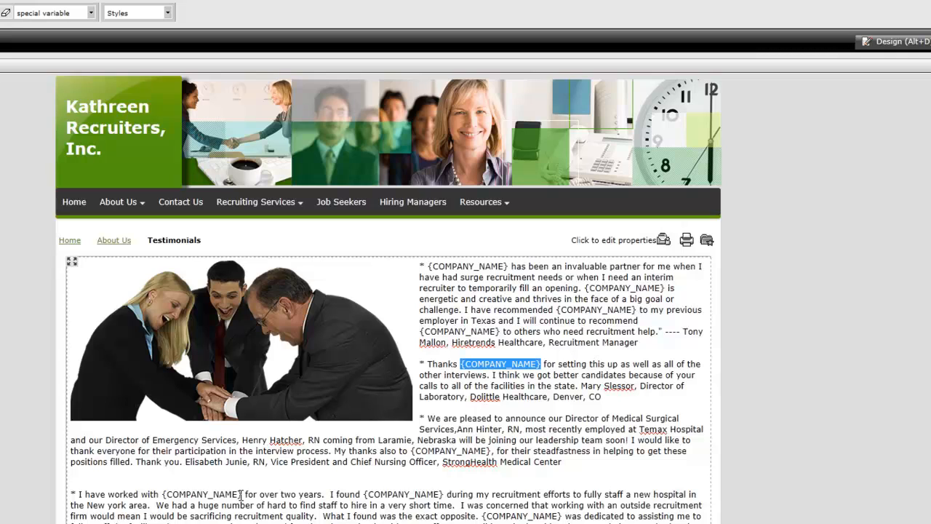
Open the hyperlink settings for "recruitment" in the phrase "in the world of recruitment" and review the web, in-document and e-mail link types
{"action": "scroll", "coordinate": [240, 494], "scroll_direction": "down", "scroll_amount": 5}
{"action": "left_click_drag", "start_coordinate": [401, 424], "coordinate": [446, 424]}
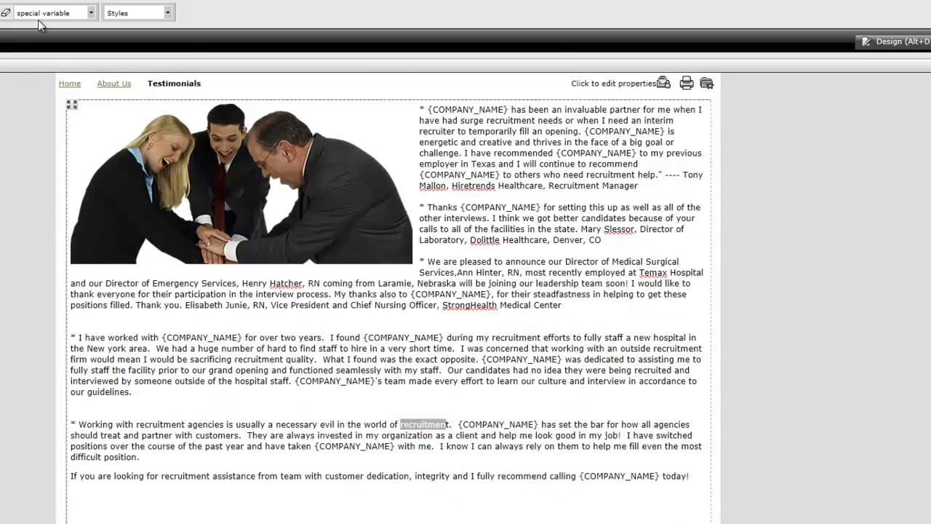
{"action": "key", "text": "ctrl+k"}
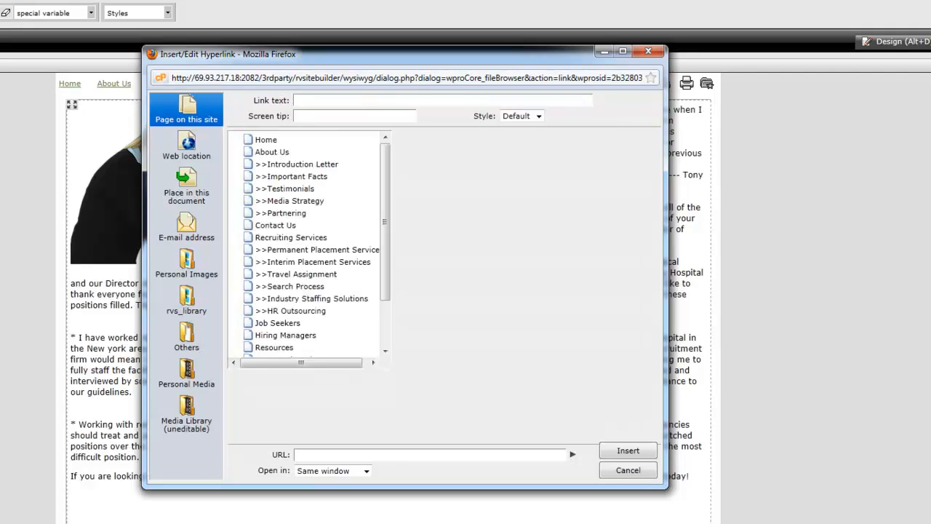
{"action": "left_click", "coordinate": [205, 148]}
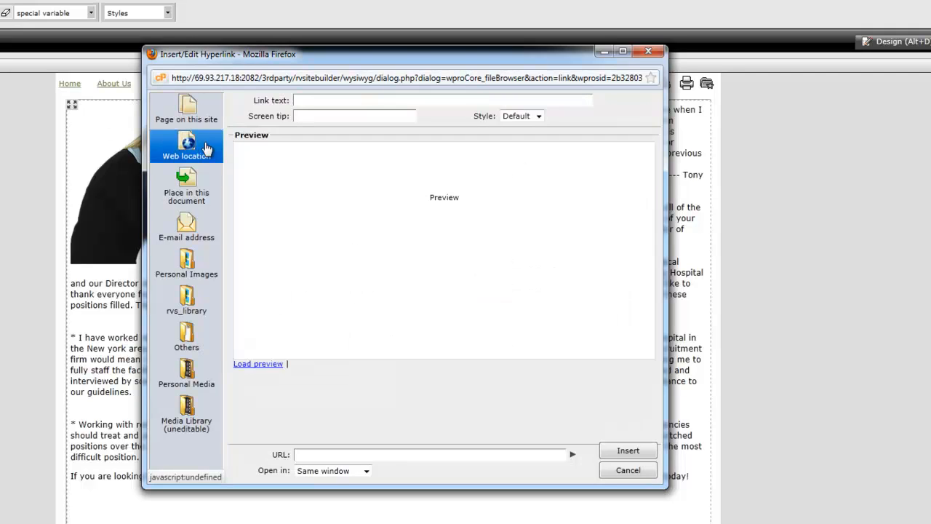
{"action": "left_click", "coordinate": [208, 188]}
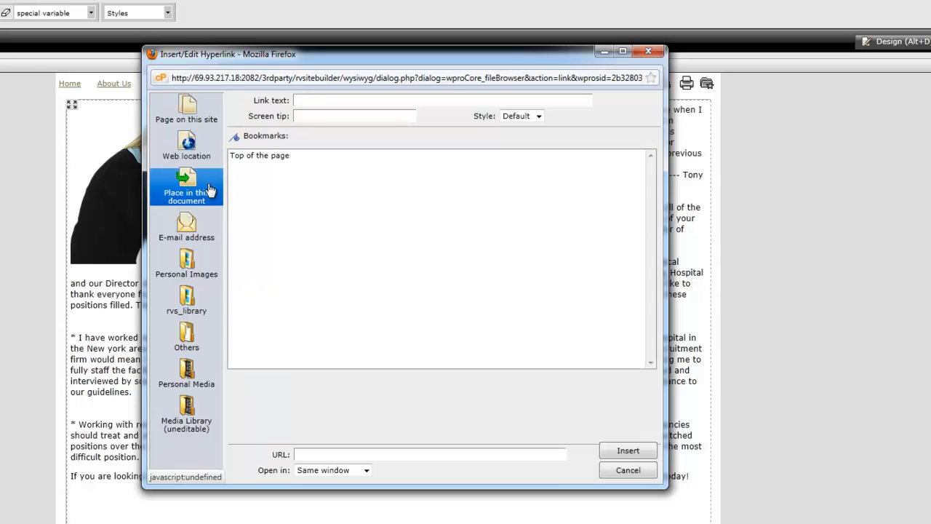
{"action": "left_click", "coordinate": [212, 227]}
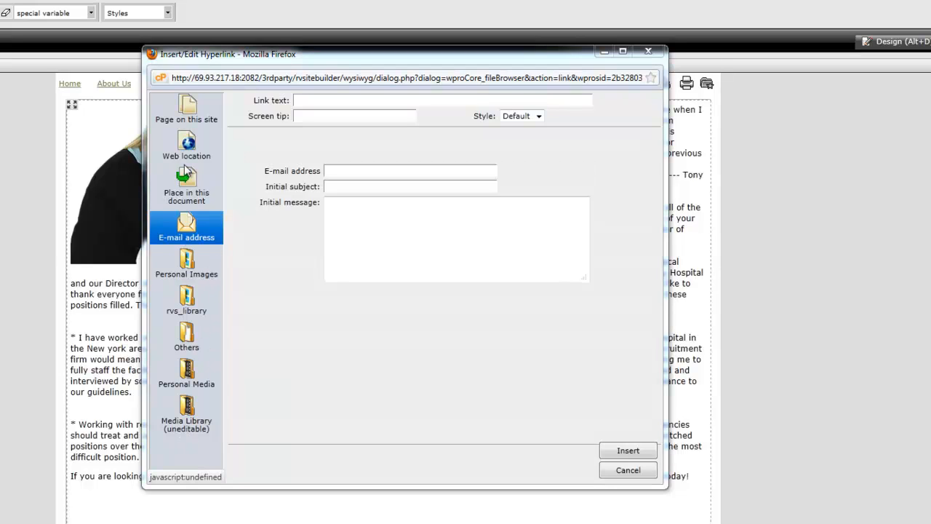
{"action": "left_click", "coordinate": [187, 142]}
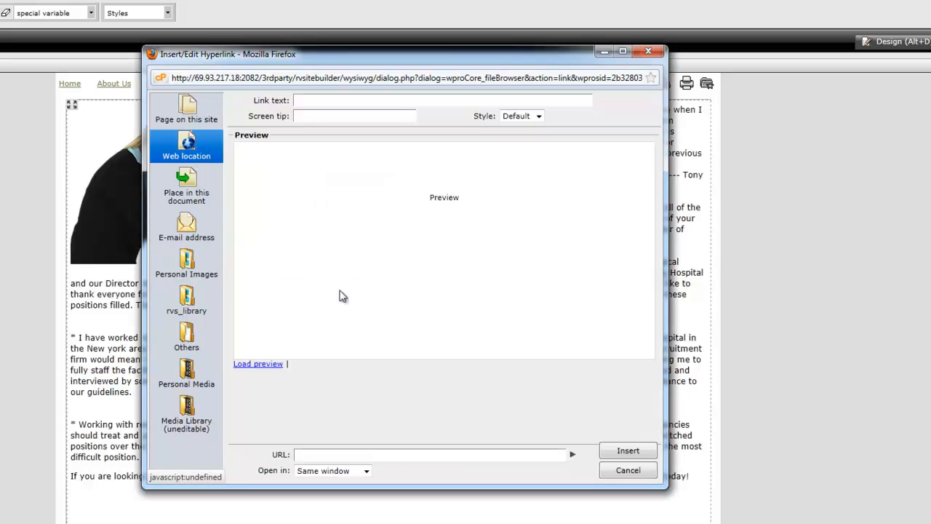
{"action": "left_click", "coordinate": [380, 456]}
{"action": "type", "text": "http://www"}
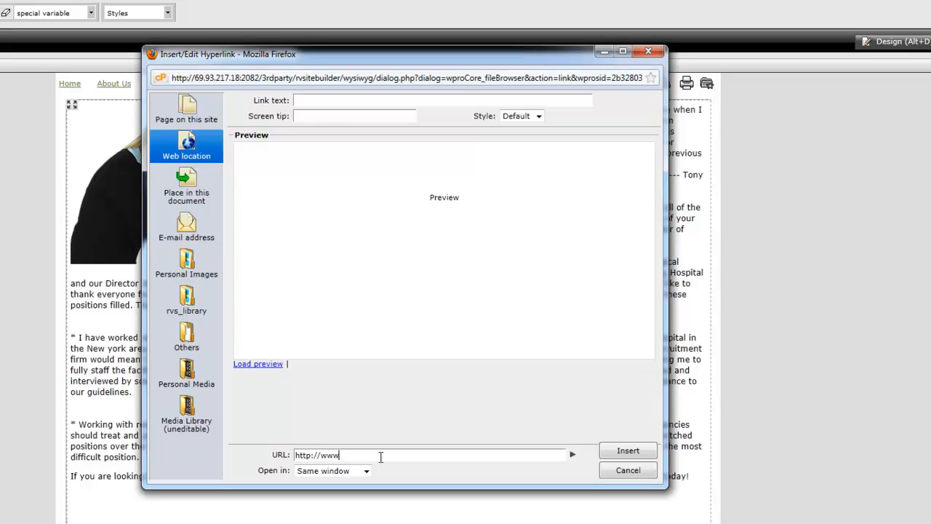
{"action": "type", "text": ".mypancho.com"}
{"action": "left_click", "coordinate": [628, 451]}
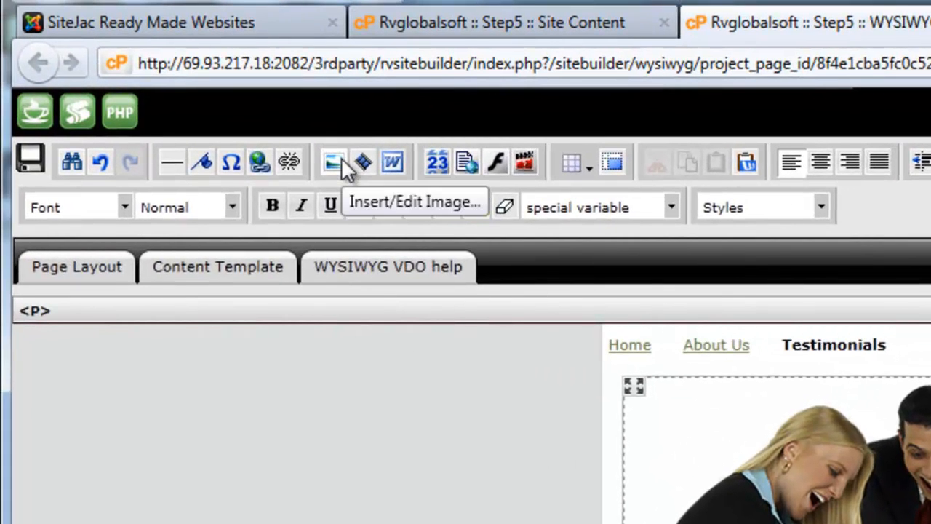
Upload the Koala picture from the computer's Sample Pictures folder to Personal Images
{"action": "left_click", "coordinate": [341, 159]}
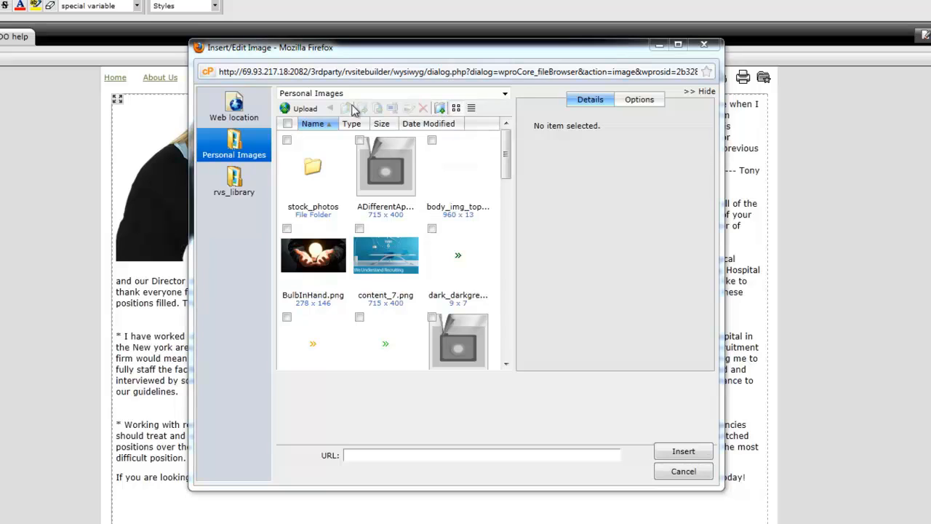
{"action": "left_click", "coordinate": [305, 110]}
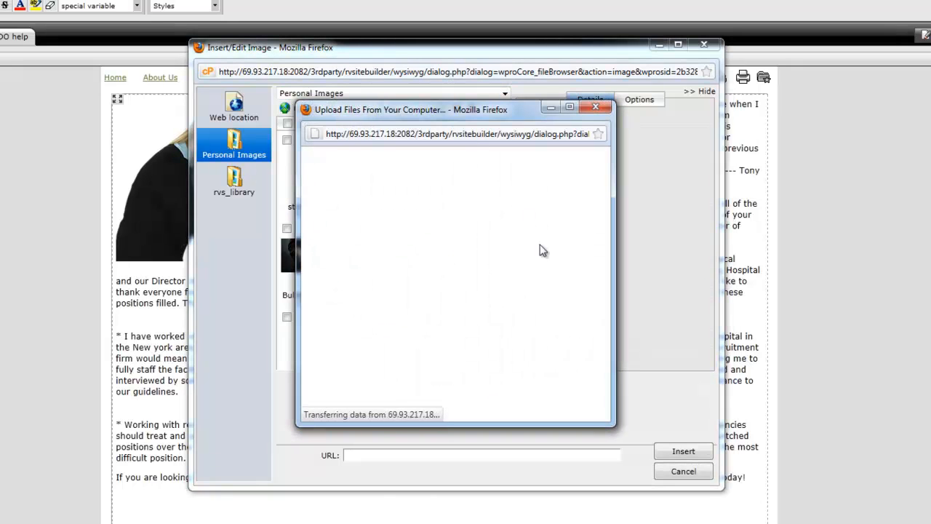
{"action": "left_click", "coordinate": [479, 215]}
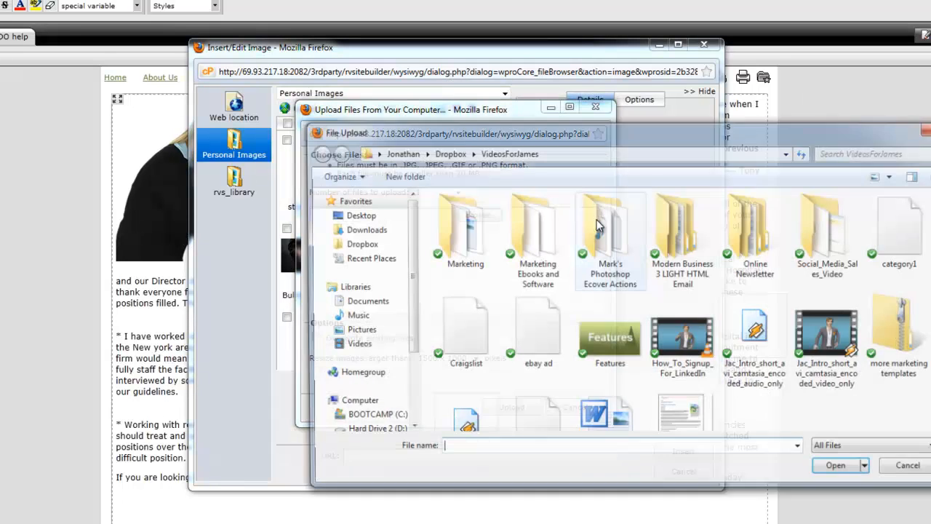
{"action": "left_click", "coordinate": [356, 331]}
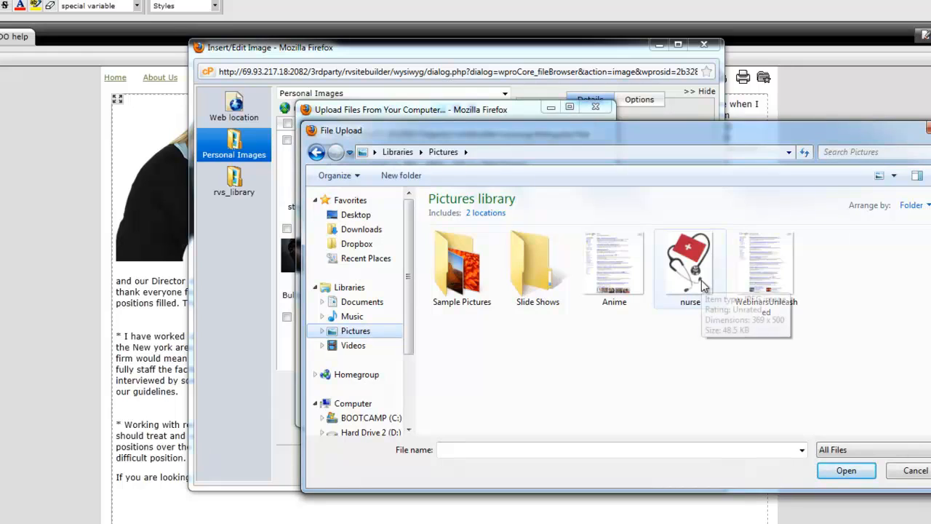
{"action": "double_click", "coordinate": [480, 288]}
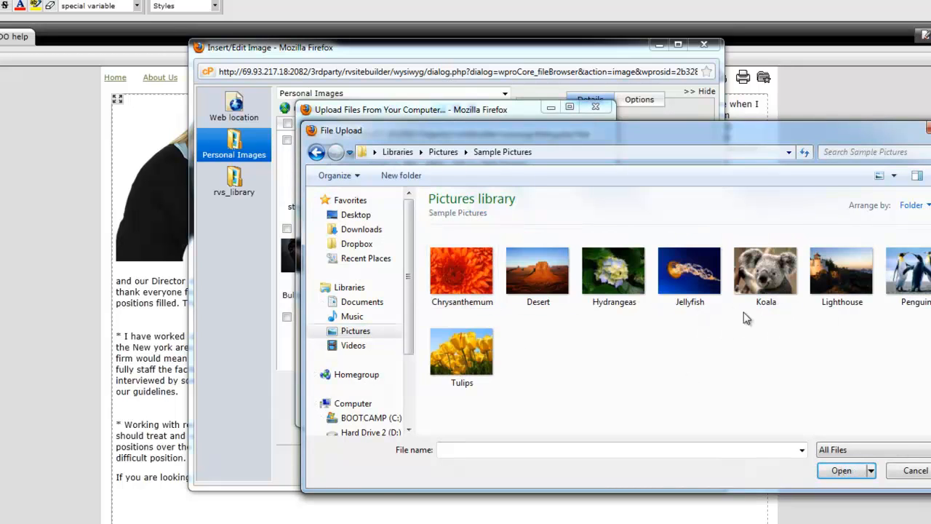
{"action": "left_click", "coordinate": [776, 277]}
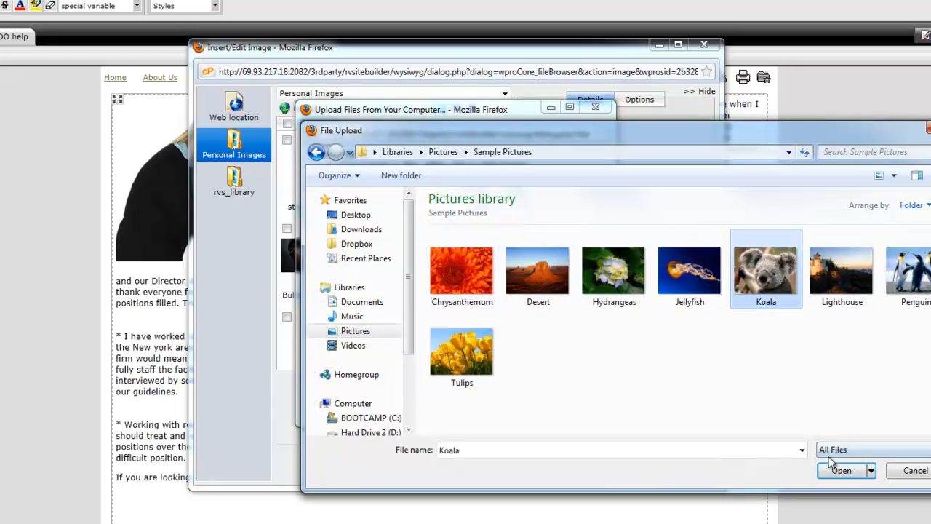
{"action": "left_click", "coordinate": [838, 475]}
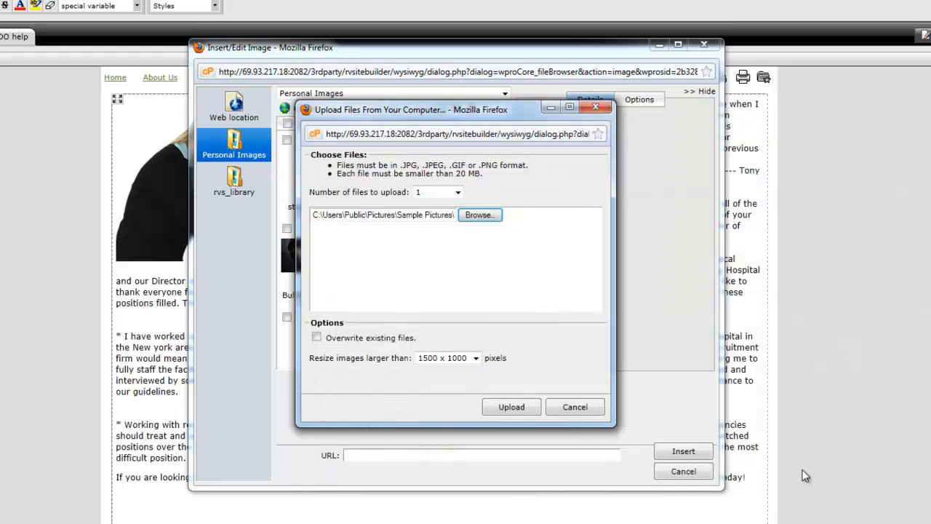
{"action": "left_click", "coordinate": [500, 409]}
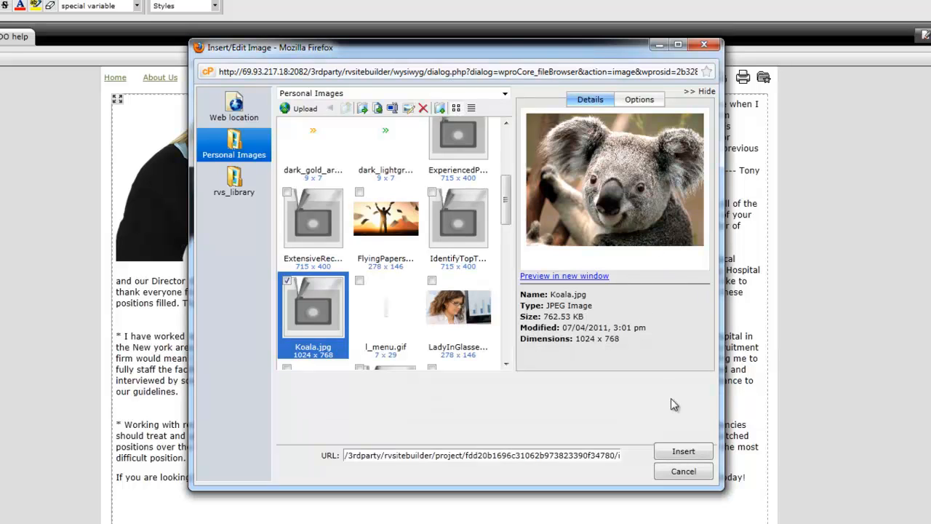
Insert Koala.jpg into the Testimonials page and shrink it to about 226 x 169 pixels
{"action": "left_click", "coordinate": [684, 454]}
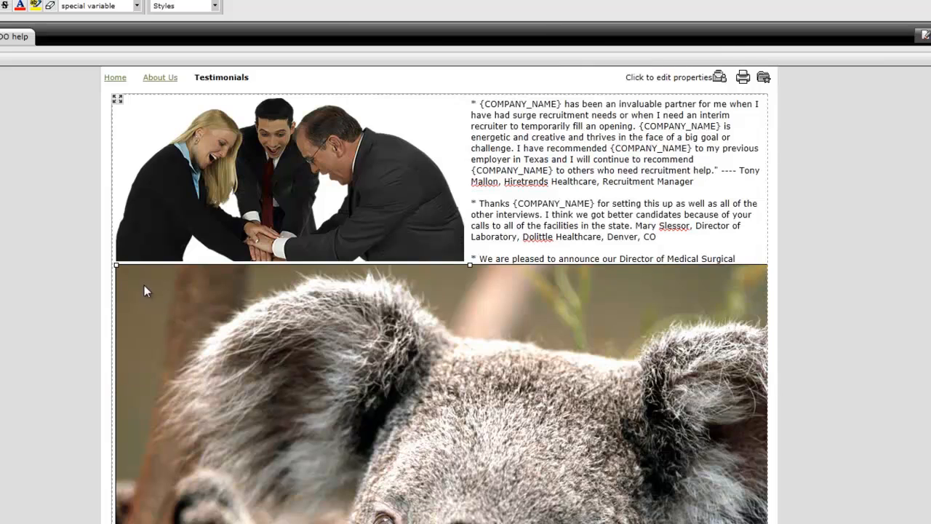
{"action": "left_click_drag", "start_coordinate": [116, 264], "coordinate": [502, 491]}
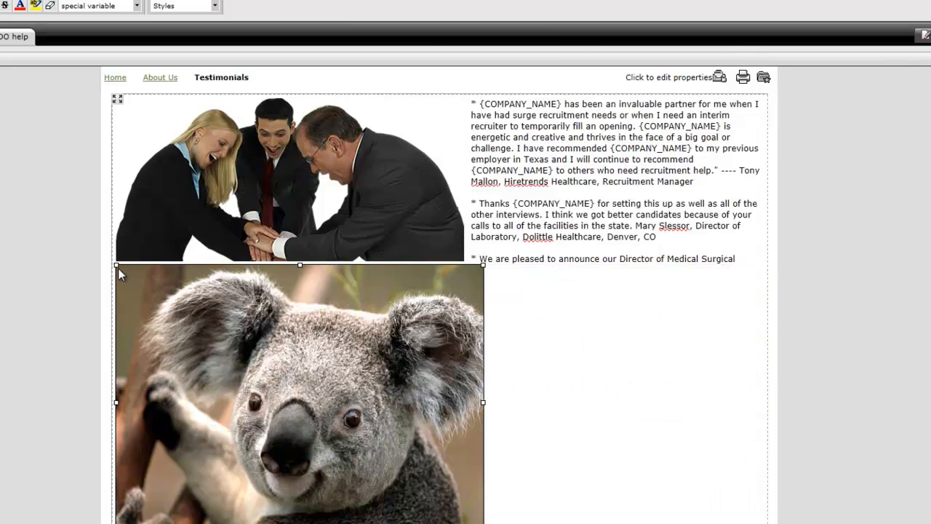
{"action": "left_click_drag", "start_coordinate": [118, 266], "coordinate": [315, 429]}
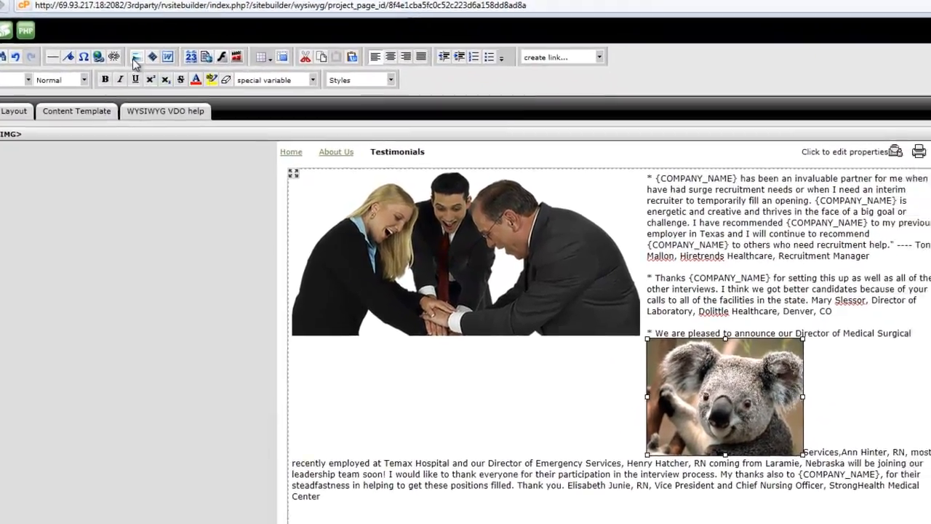
Set the koala image's text flow to Float right and apply the change
{"action": "left_click", "coordinate": [134, 58]}
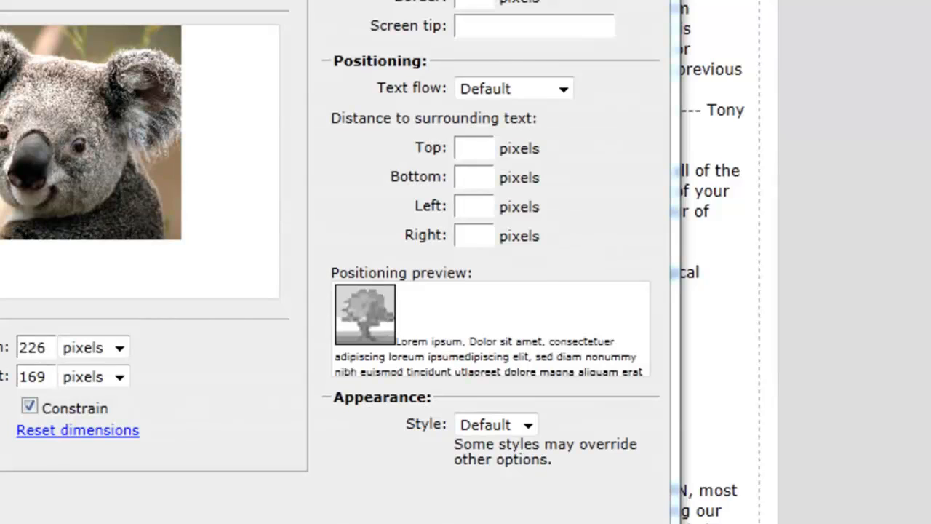
{"action": "left_click", "coordinate": [564, 89]}
{"action": "left_click", "coordinate": [530, 191]}
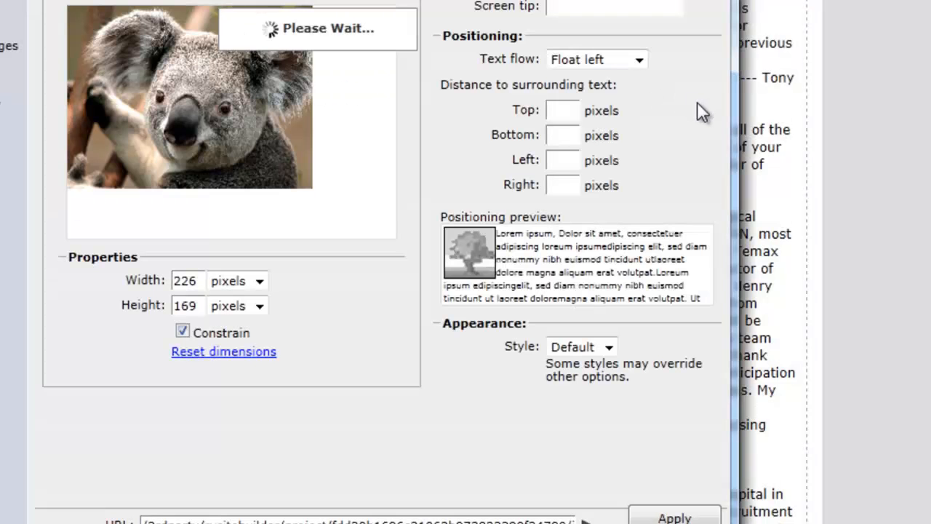
{"action": "left_click", "coordinate": [640, 61]}
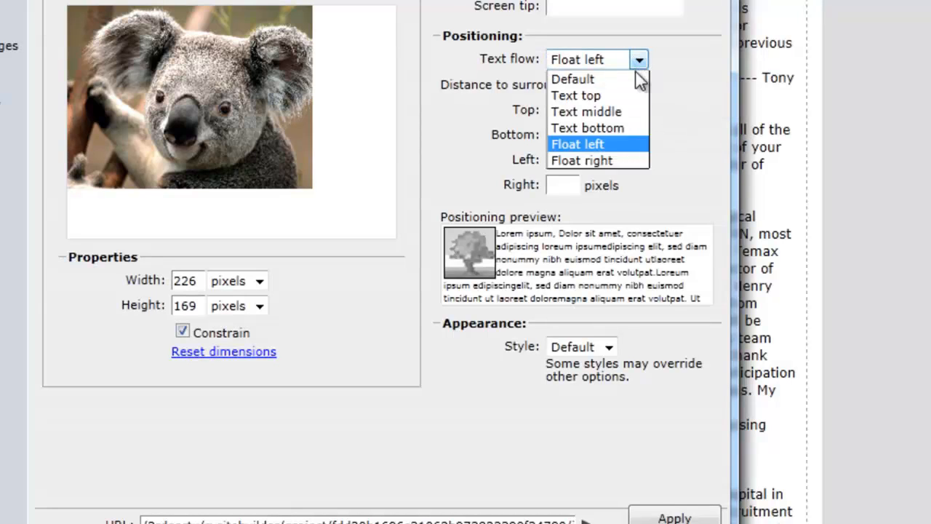
{"action": "left_click", "coordinate": [622, 164]}
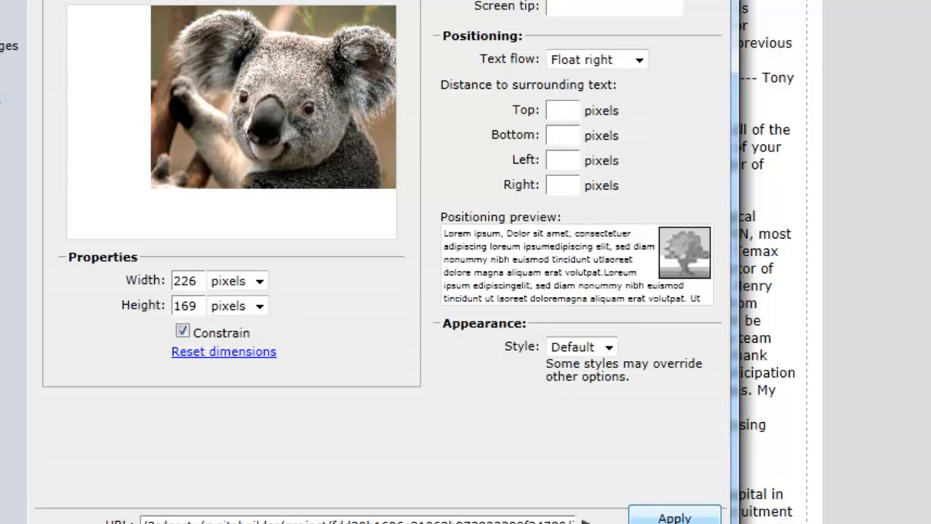
{"action": "left_click", "coordinate": [674, 518]}
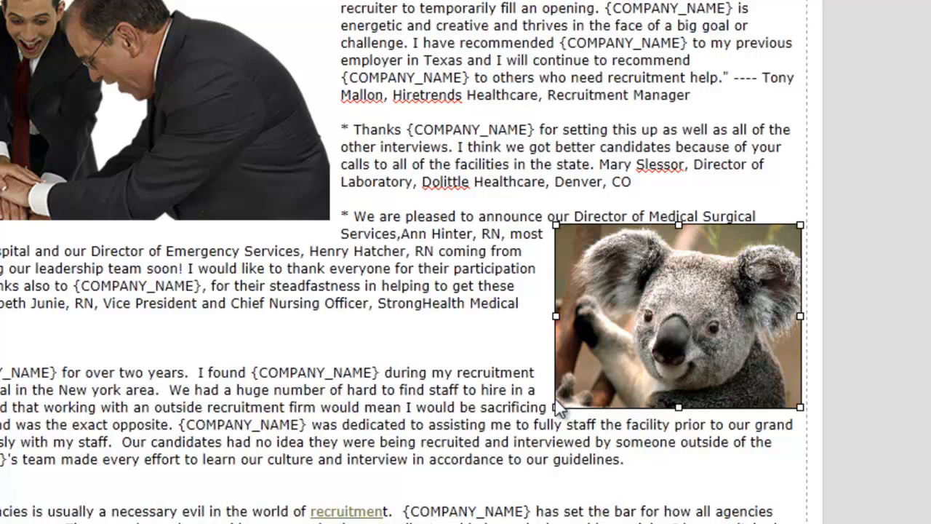
Enlarge the koala image slightly and move it down beside the last testimonial paragraphs
{"action": "left_click_drag", "start_coordinate": [556, 407], "coordinate": [503, 447]}
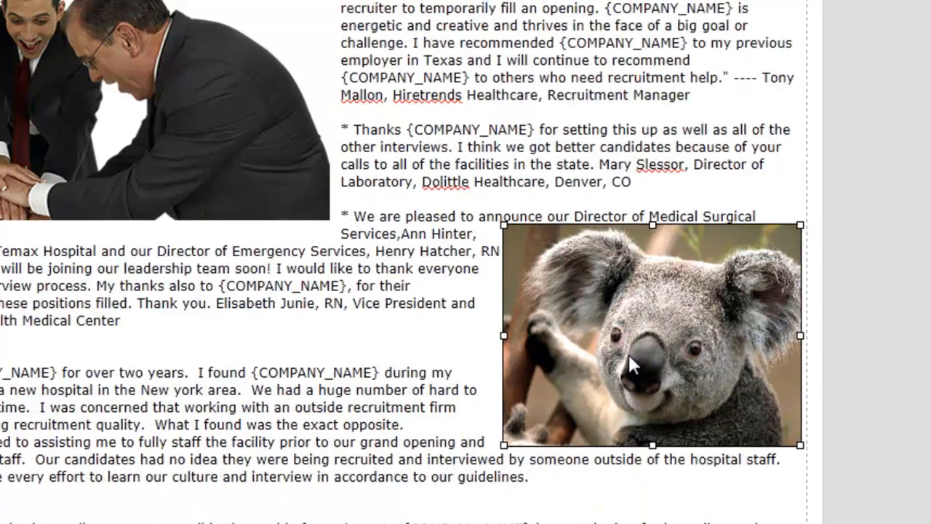
{"action": "left_click_drag", "start_coordinate": [627, 352], "coordinate": [621, 474]}
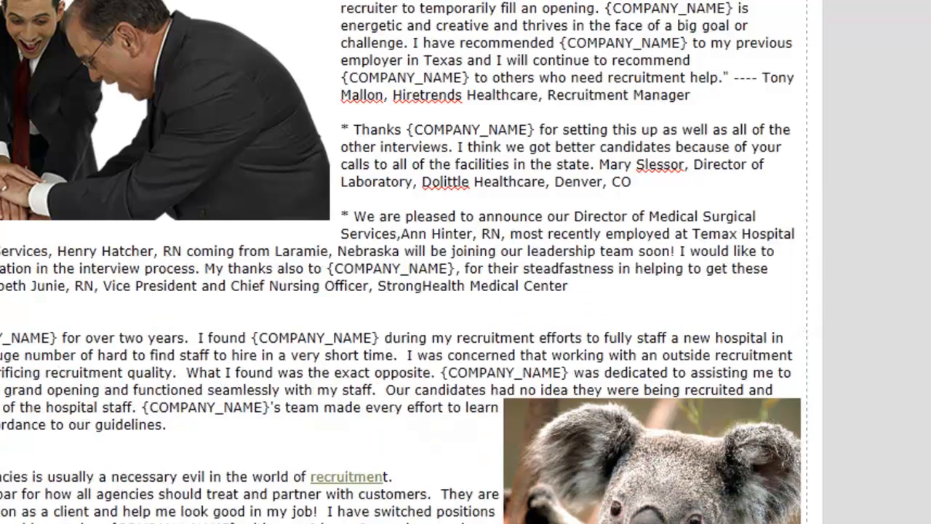
{"action": "left_click_drag", "start_coordinate": [646, 481], "coordinate": [652, 508]}
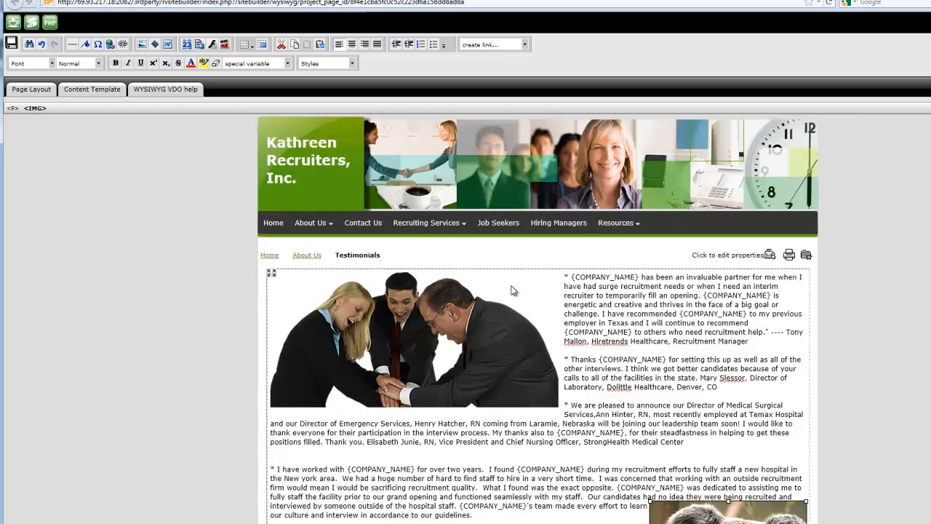
Delete the team photo beside the first testimonials
{"action": "left_click", "coordinate": [505, 291]}
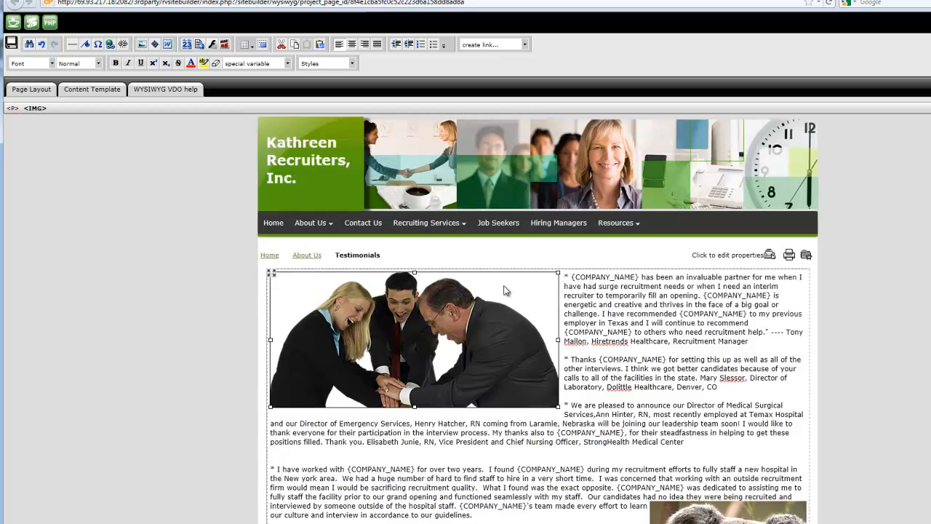
{"action": "key", "text": "Delete"}
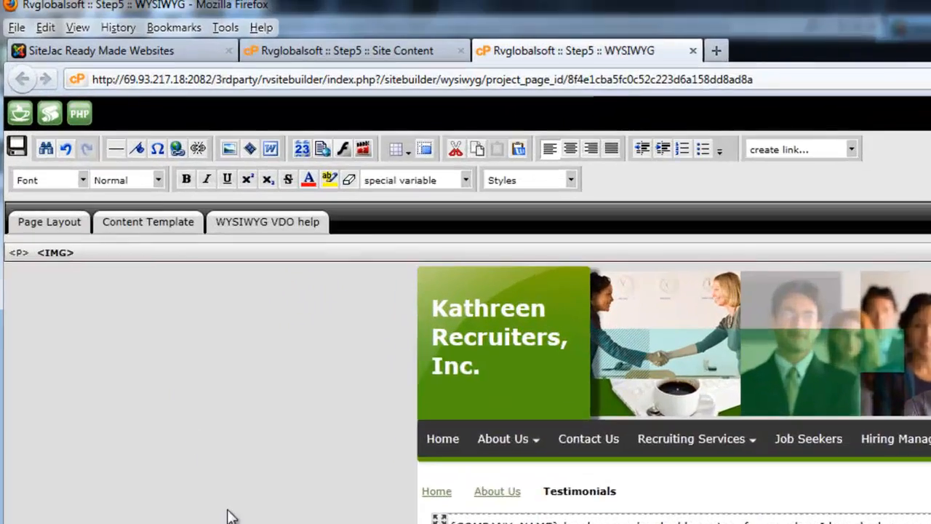
Remove the image that is still selected on the Testimonials page
{"action": "key", "text": "Delete"}
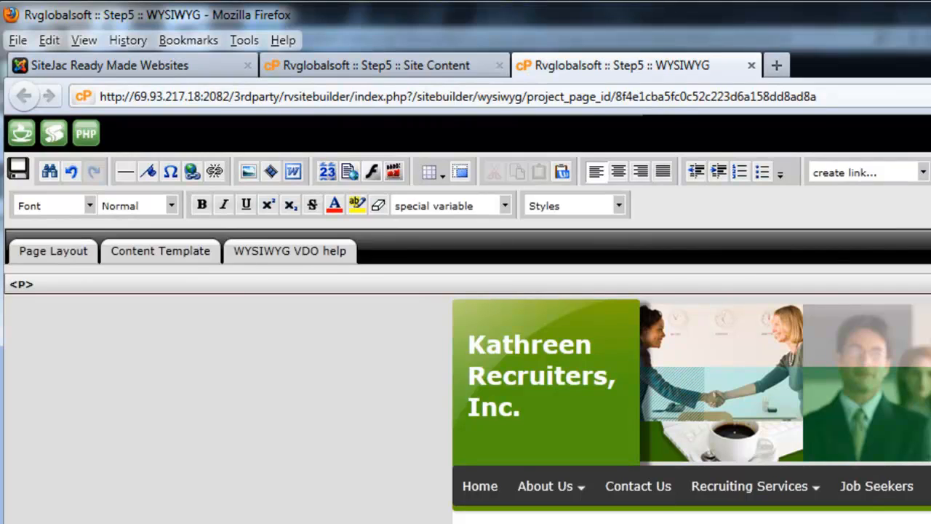
{"action": "left_click", "coordinate": [272, 178]}
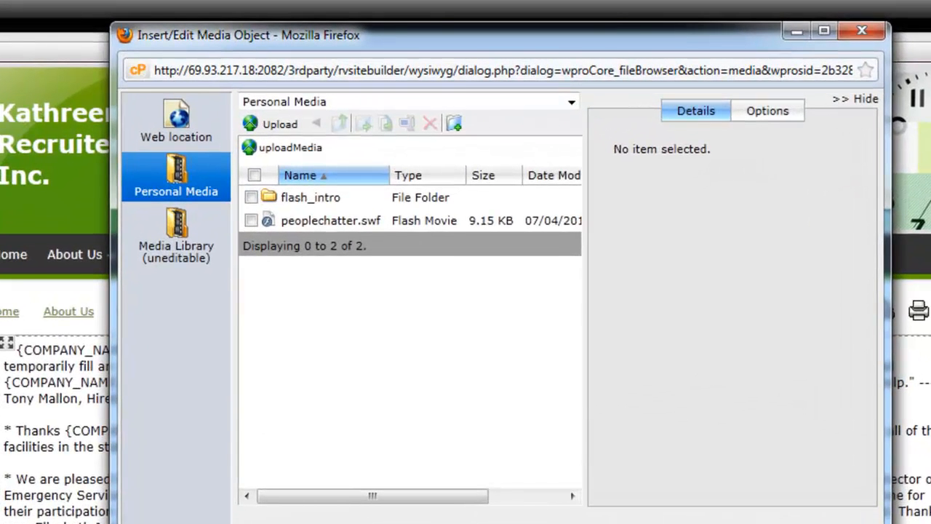
{"action": "left_click", "coordinate": [181, 127]}
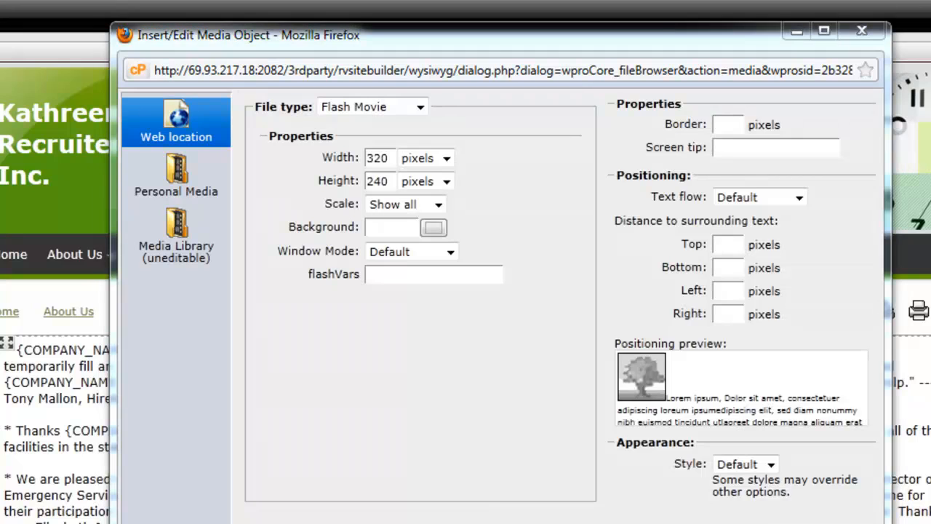
{"action": "left_click", "coordinate": [421, 107]}
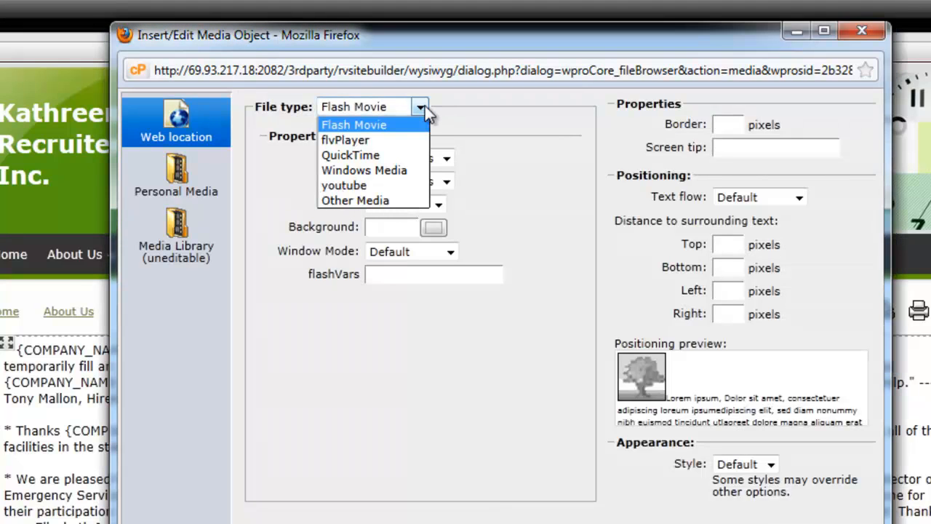
{"action": "left_click", "coordinate": [391, 185]}
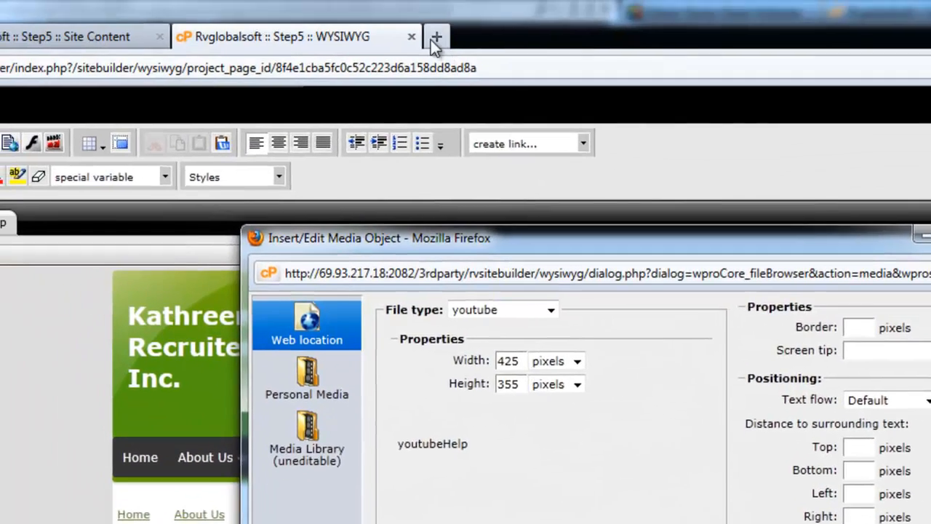
{"action": "left_click", "coordinate": [435, 40]}
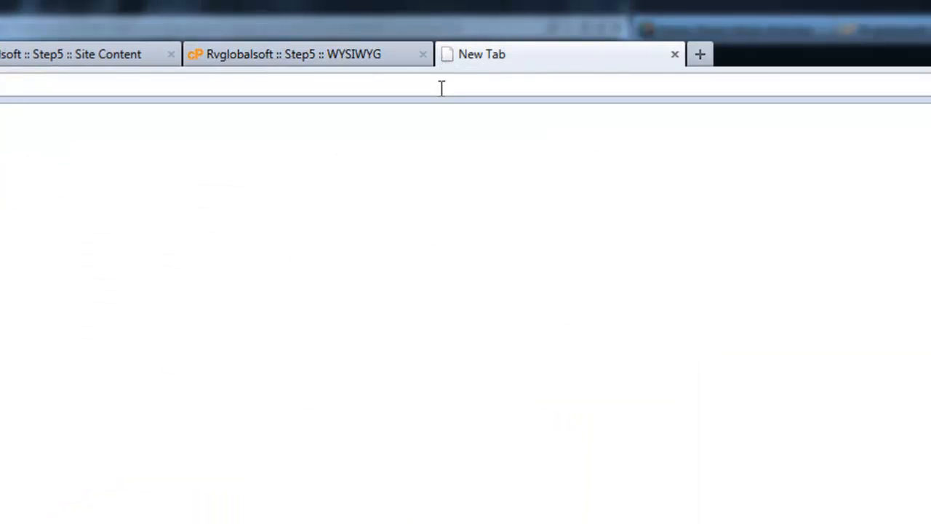
{"action": "type", "text": "ww"}
{"action": "type", "text": "ube.com"}
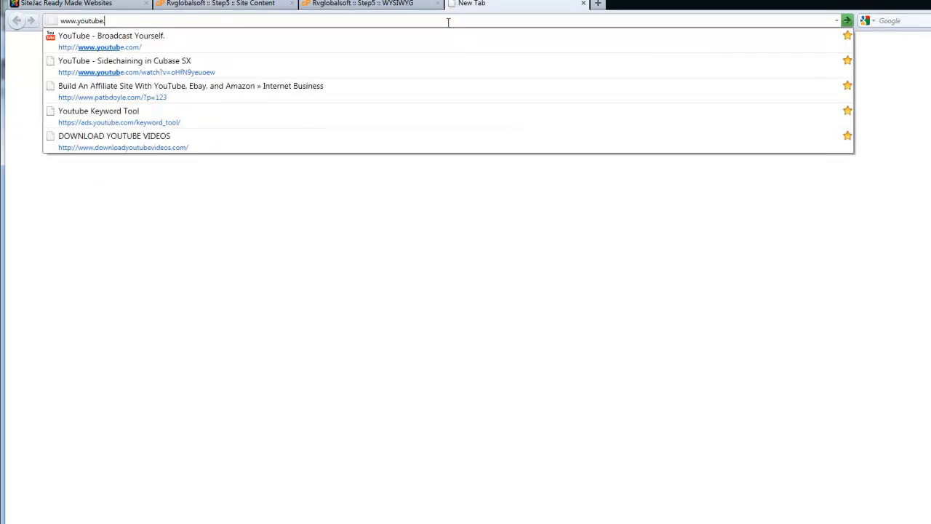
{"action": "key", "text": "Return"}
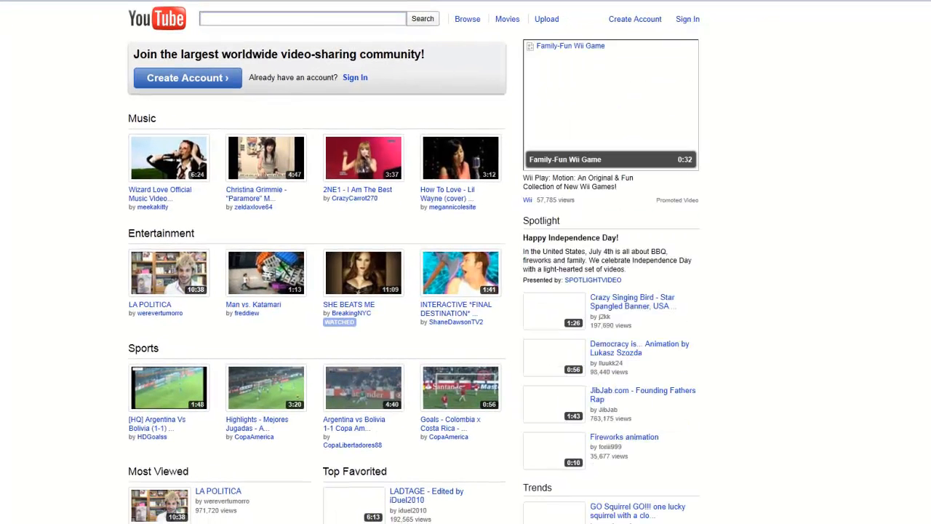
{"action": "left_click", "coordinate": [327, 17]}
{"action": "type", "text": "rec"}
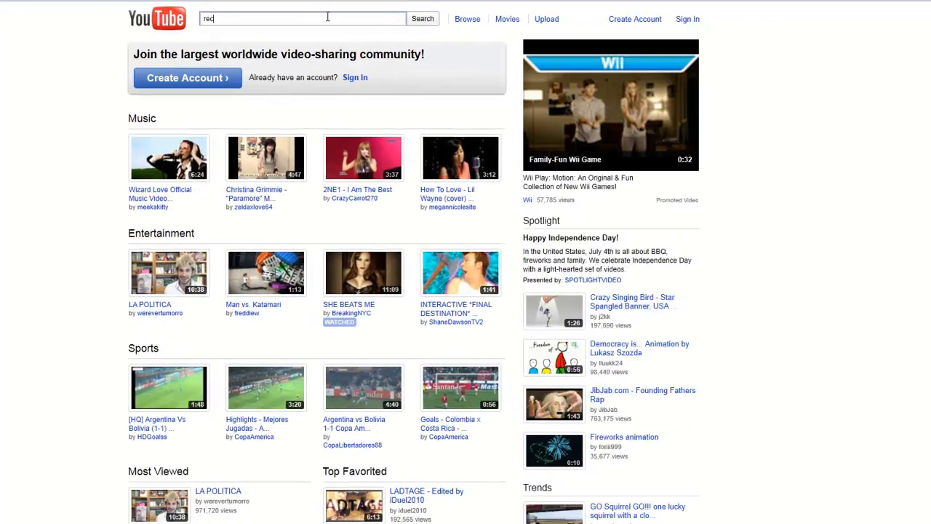
{"action": "type", "text": "ruitng"}
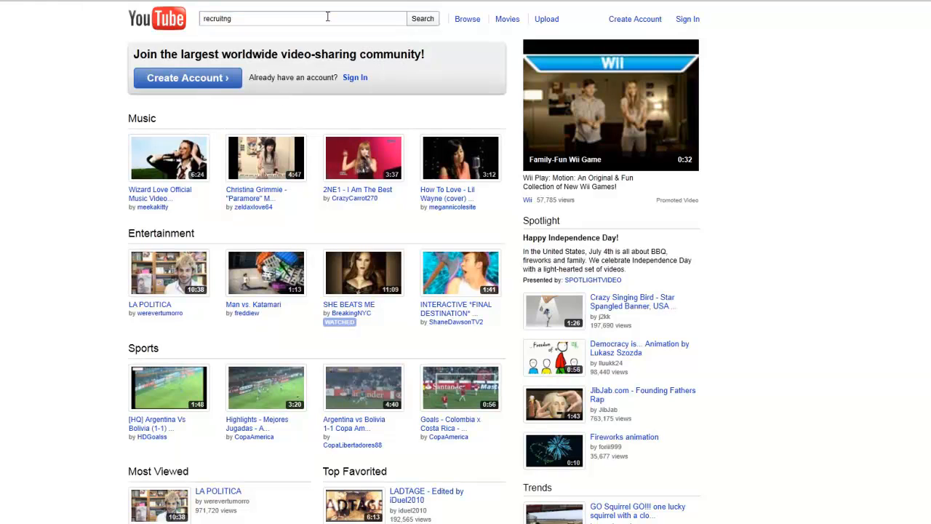
{"action": "key", "text": "Return"}
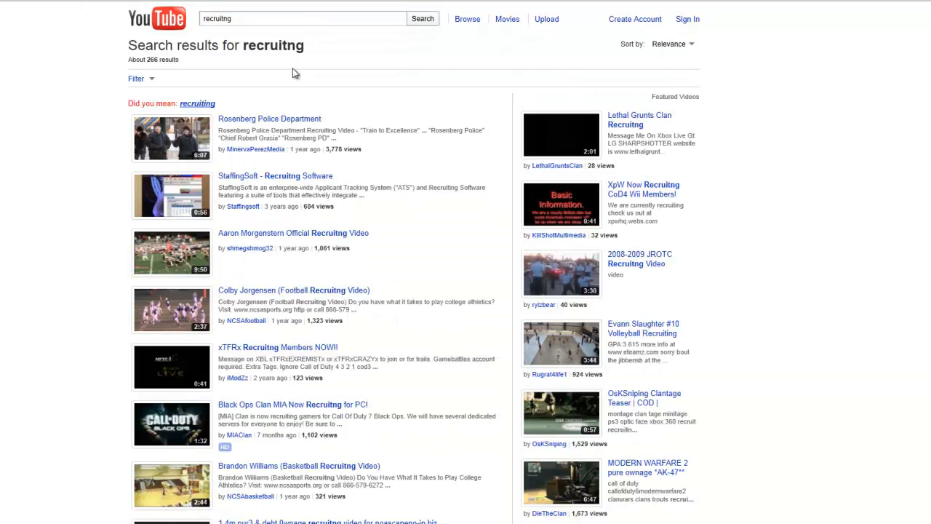
Open the Rosenberg Police Department video, paused, and copy its web address
{"action": "left_click", "coordinate": [177, 138]}
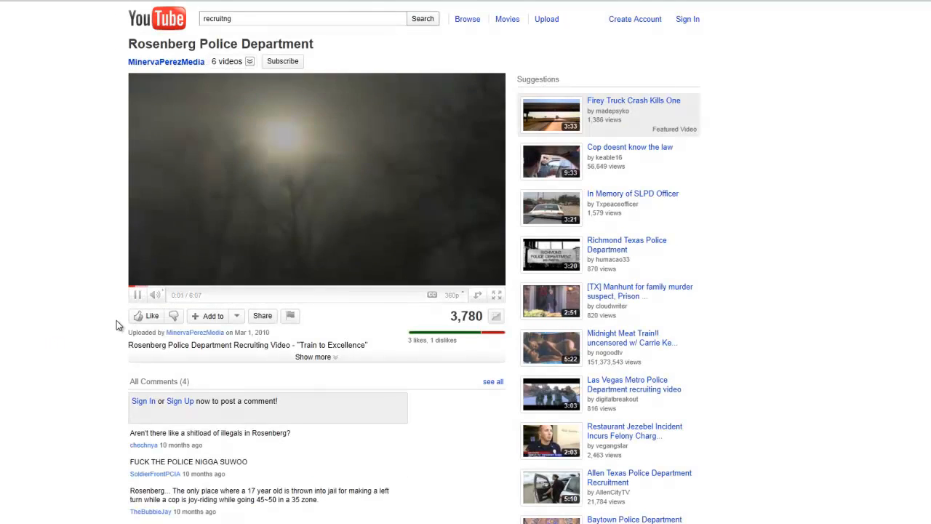
{"action": "left_click", "coordinate": [139, 296]}
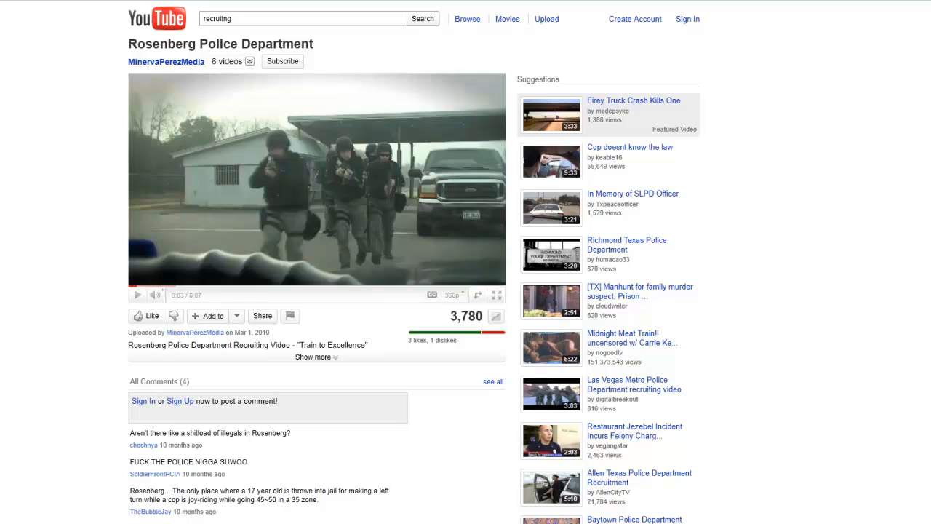
{"action": "right_click", "coordinate": [61, 0]}
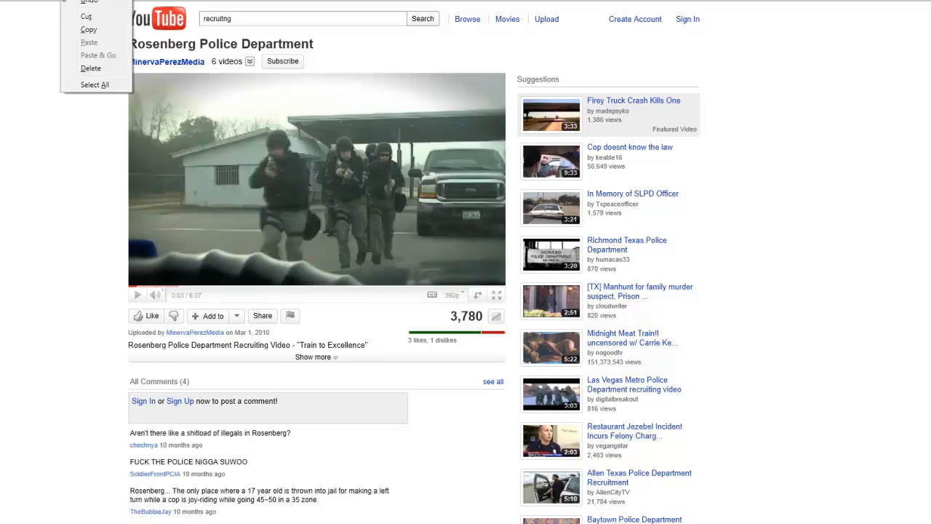
{"action": "left_click", "coordinate": [91, 29]}
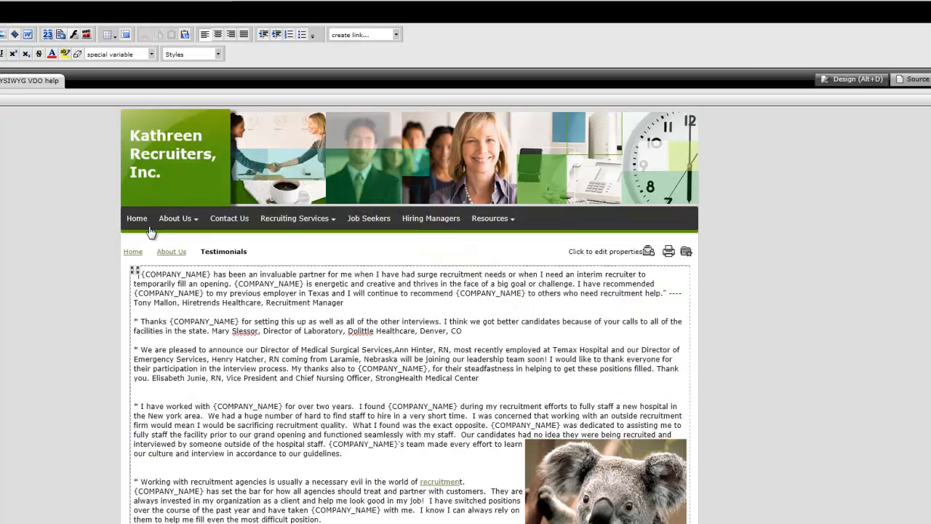
{"action": "left_click", "coordinate": [14, 35]}
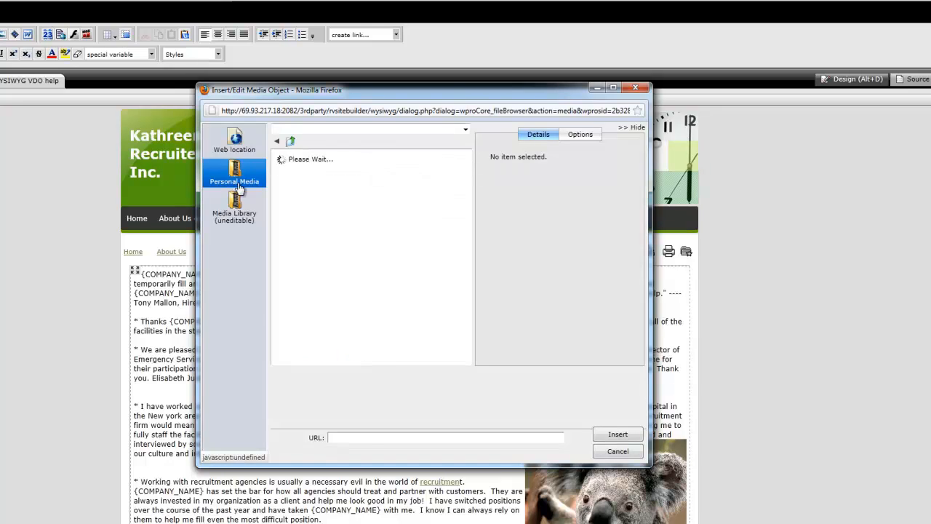
{"action": "left_click", "coordinate": [234, 140]}
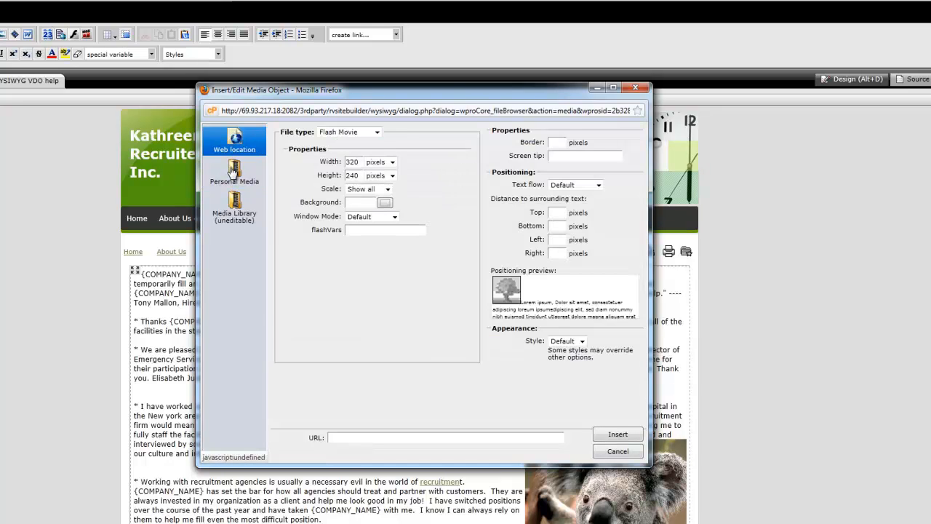
{"action": "left_click", "coordinate": [377, 132]}
{"action": "left_click", "coordinate": [336, 177]}
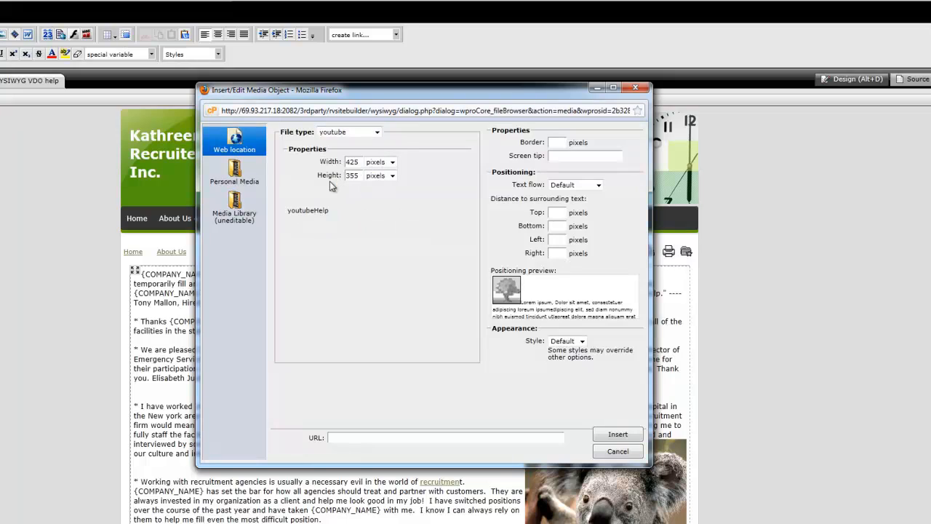
{"action": "left_click", "coordinate": [350, 439]}
{"action": "right_click", "coordinate": [340, 440]}
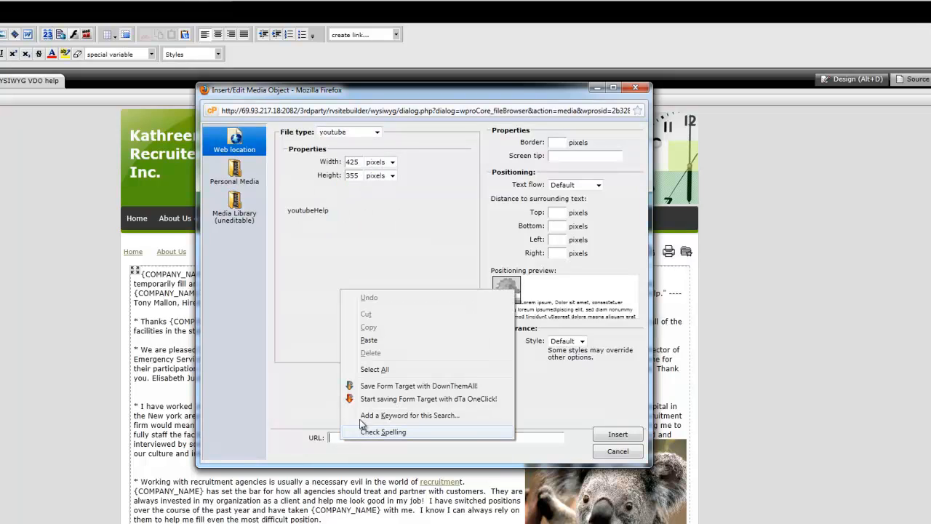
{"action": "left_click", "coordinate": [371, 342]}
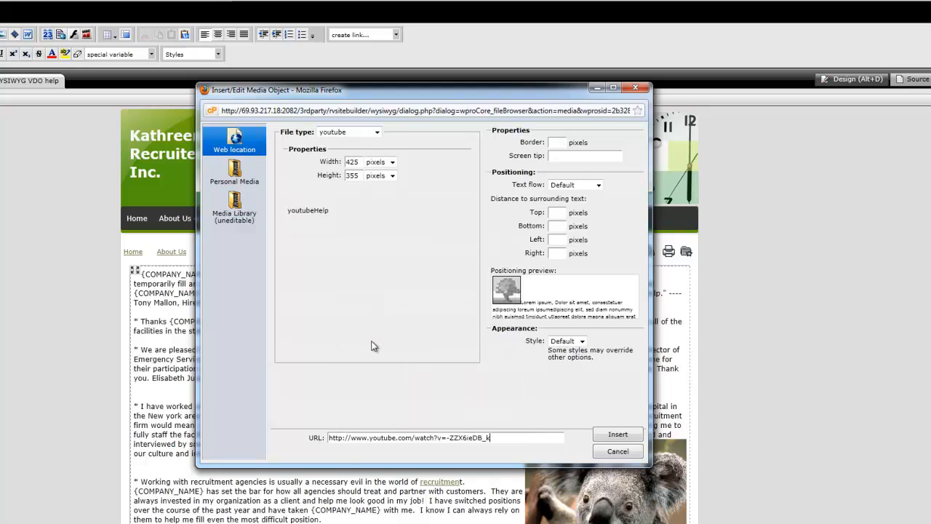
{"action": "left_click", "coordinate": [615, 435]}
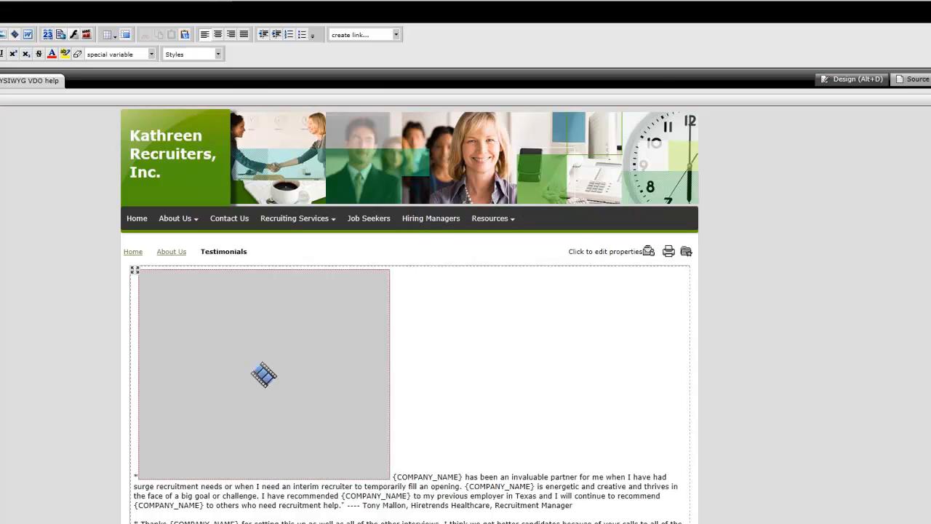
Set the inserted video's text flow to Float left and apply the change
{"action": "left_click", "coordinate": [185, 309]}
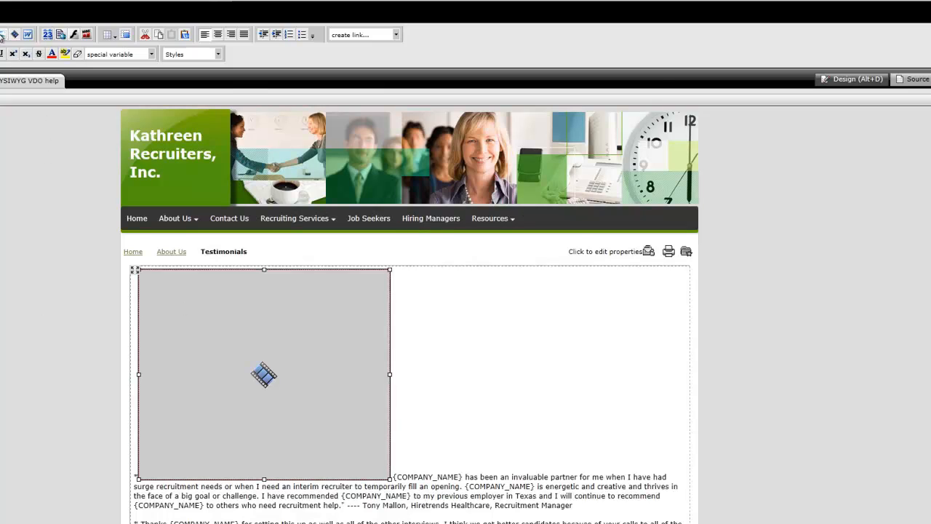
{"action": "left_click", "coordinate": [15, 35]}
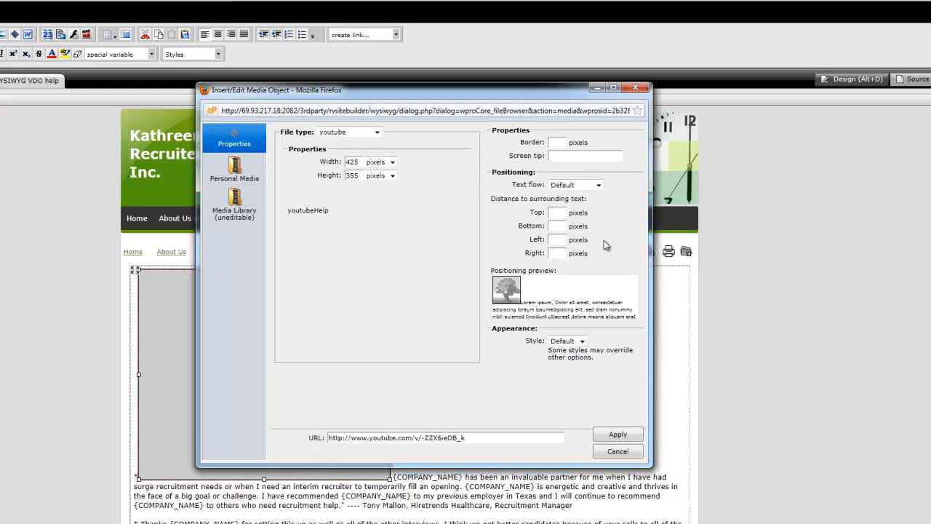
{"action": "left_click", "coordinate": [596, 187]}
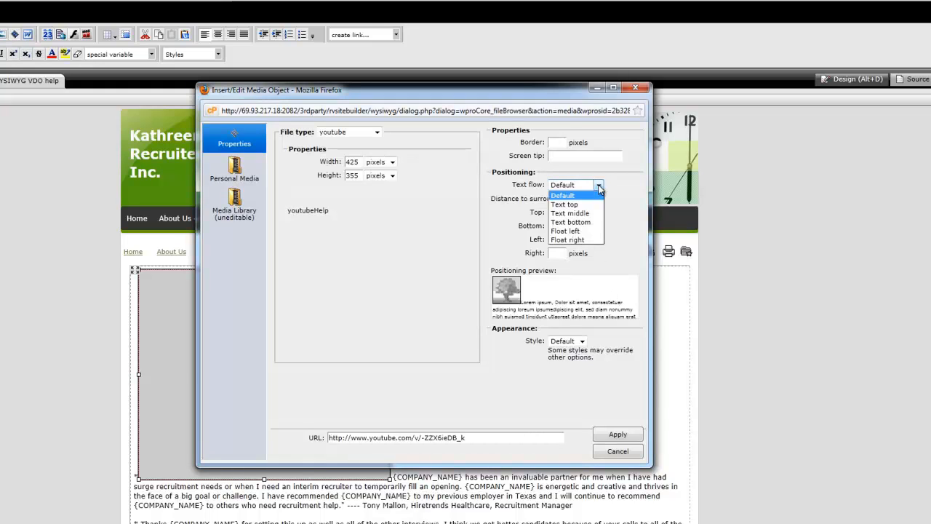
{"action": "left_click", "coordinate": [588, 230]}
{"action": "left_click", "coordinate": [619, 435]}
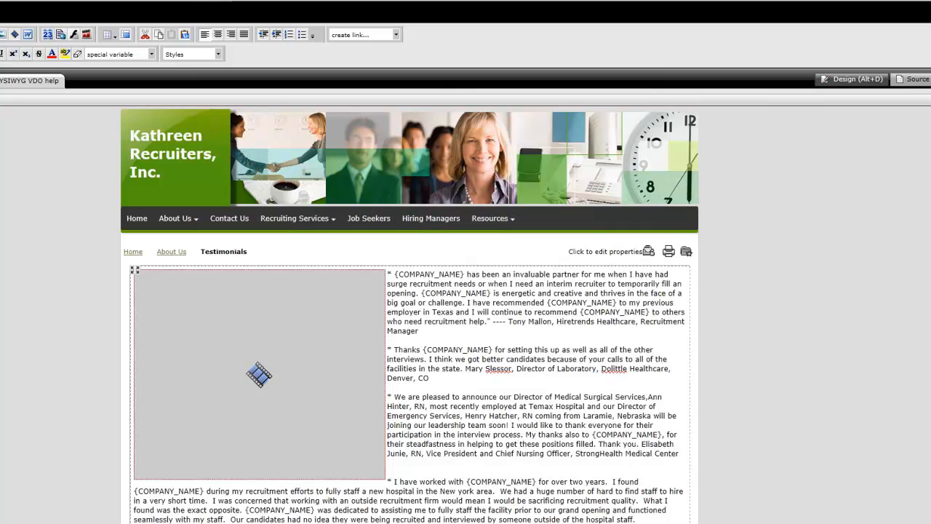
{"action": "scroll", "coordinate": [410, 313], "scroll_direction": "down", "scroll_amount": 5}
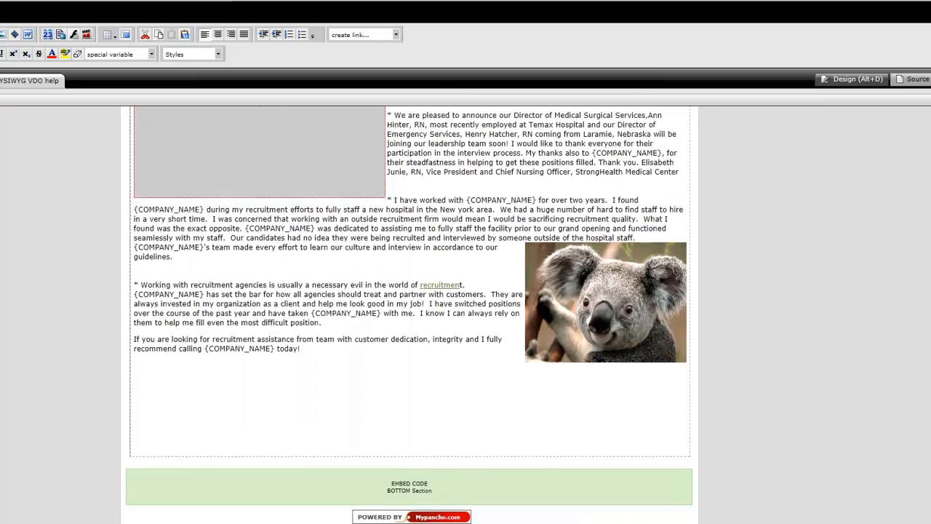
{"action": "scroll", "coordinate": [410, 313], "scroll_direction": "up", "scroll_amount": 5}
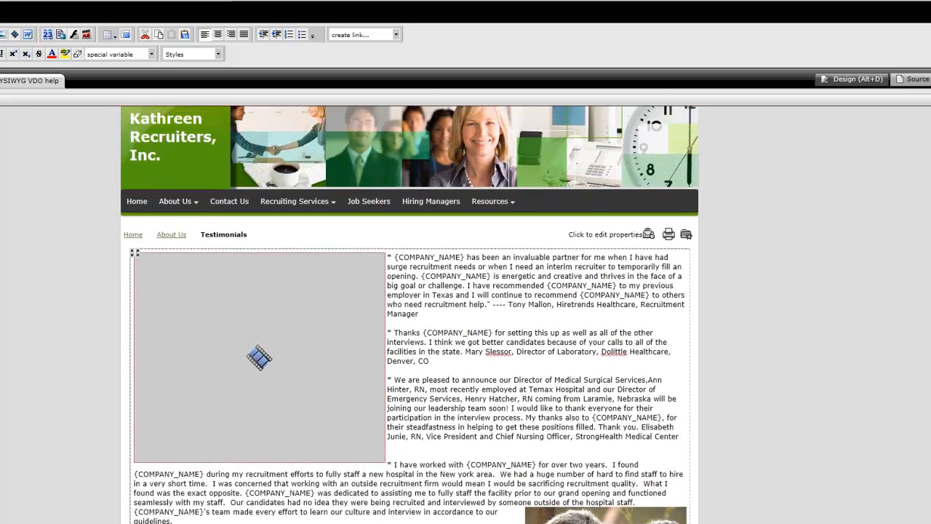
Examine the Media Library and Personal Media sources available for inserting a media object
{"action": "scroll", "coordinate": [411, 312], "scroll_direction": "down", "scroll_amount": 1}
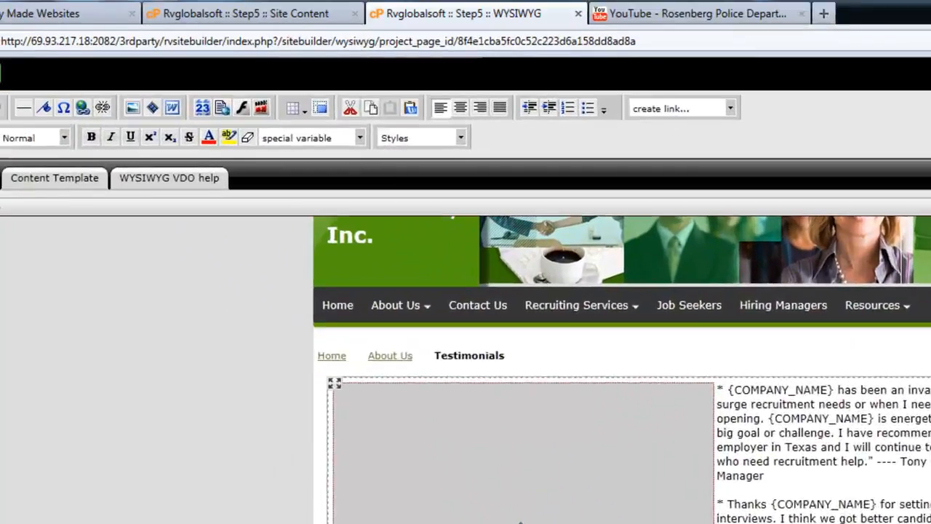
{"action": "scroll", "coordinate": [372, 326], "scroll_direction": "down", "scroll_amount": 5}
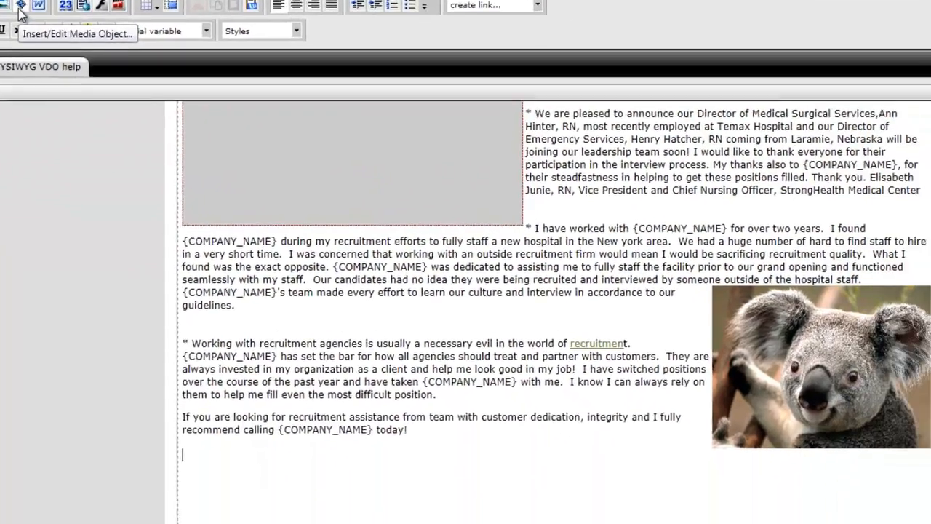
{"action": "left_click", "coordinate": [20, 9]}
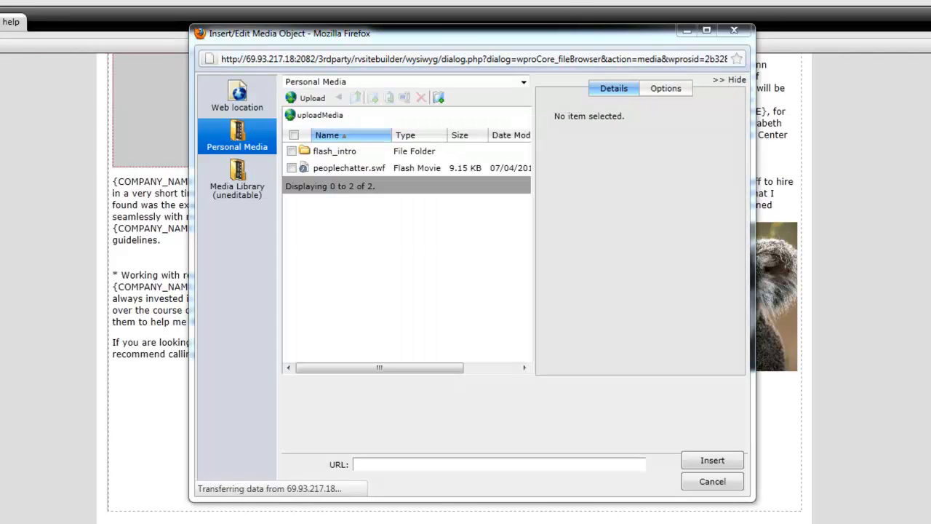
{"action": "left_click", "coordinate": [240, 182]}
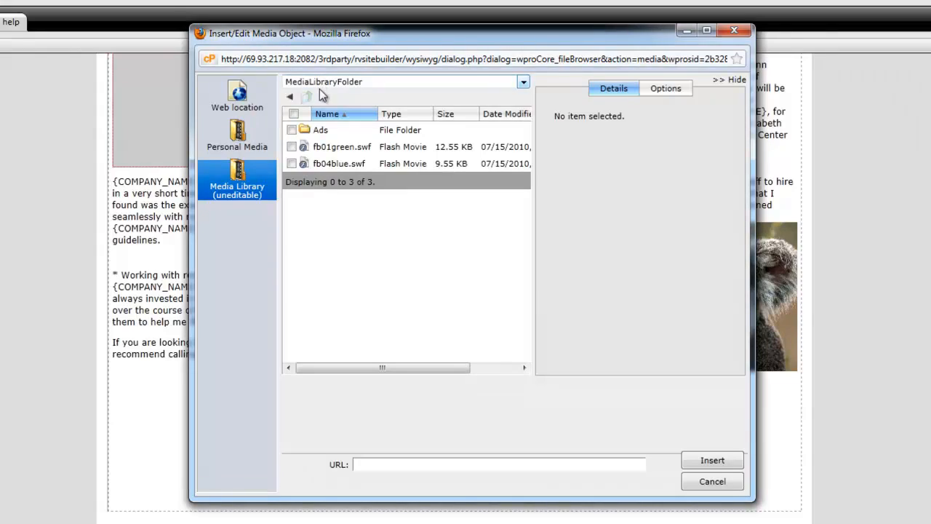
{"action": "left_click", "coordinate": [258, 140]}
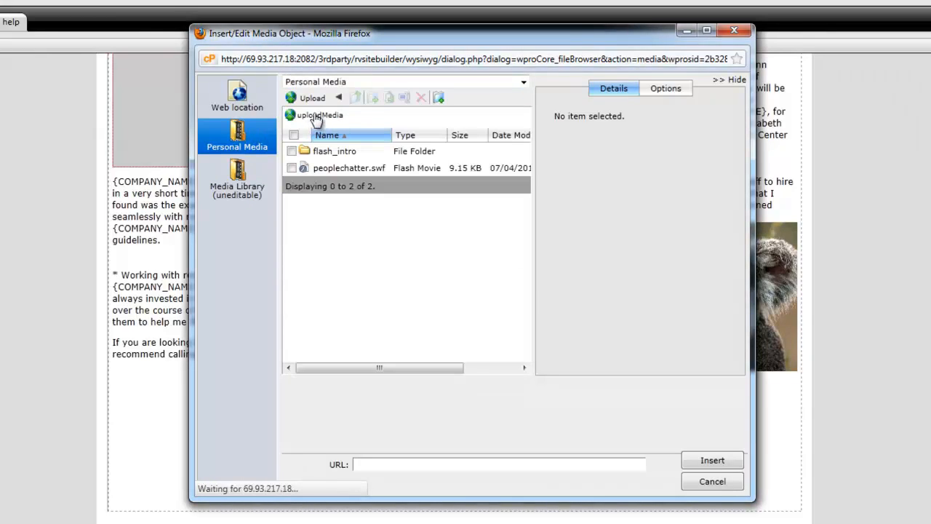
Upload poprock024.mp3 from the Music library to Personal Media and insert it into the page as a media object
{"action": "left_click", "coordinate": [313, 97]}
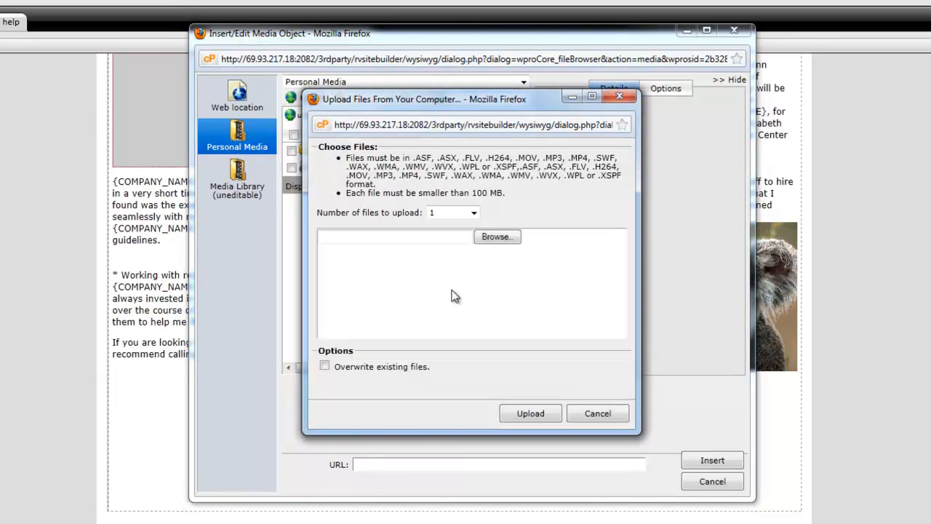
{"action": "left_click", "coordinate": [497, 237]}
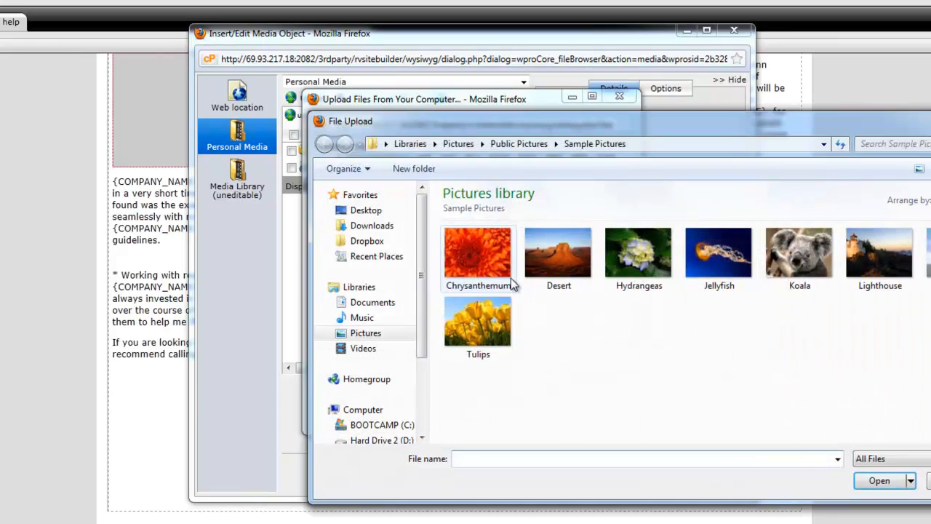
{"action": "left_click", "coordinate": [379, 317]}
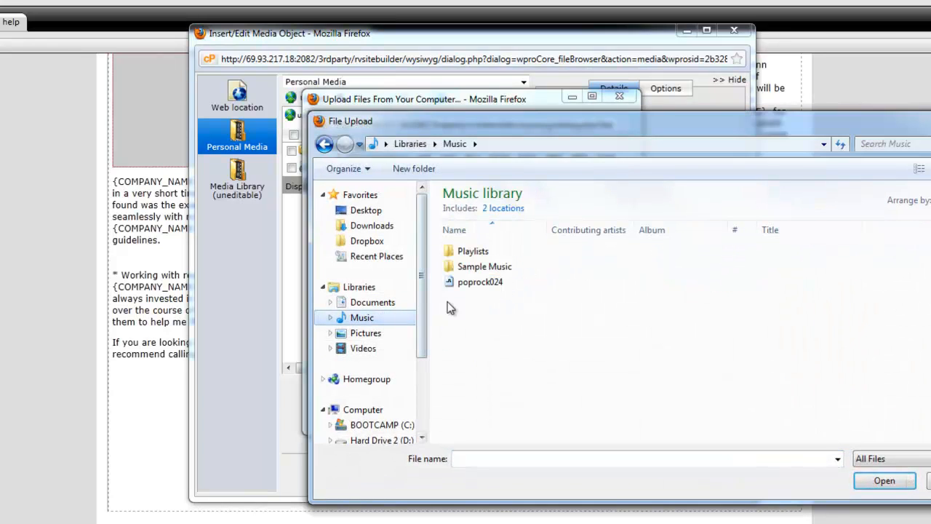
{"action": "left_click", "coordinate": [477, 284]}
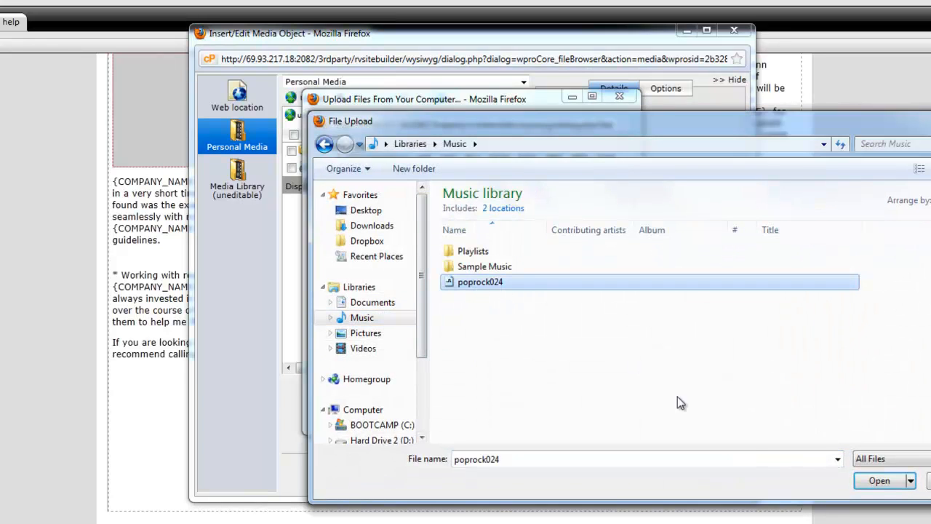
{"action": "left_click", "coordinate": [880, 482]}
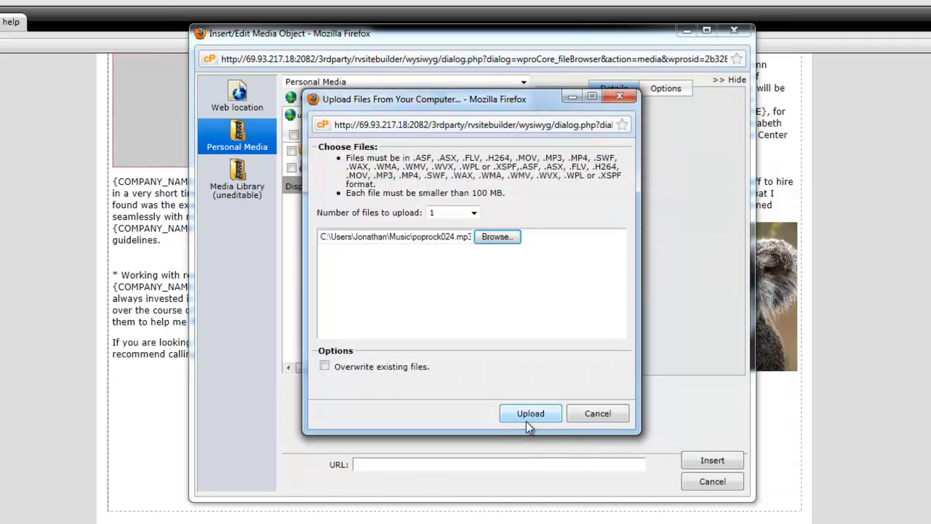
{"action": "left_click", "coordinate": [525, 419]}
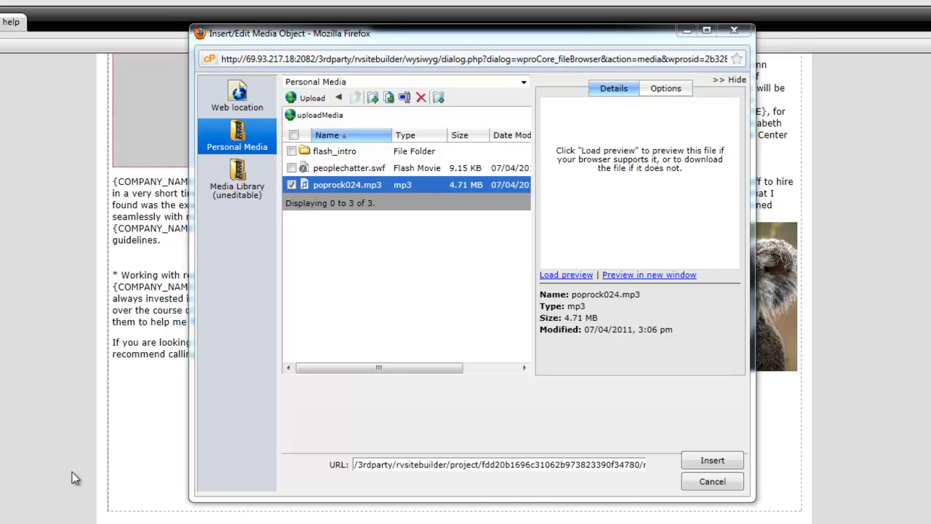
{"action": "left_click", "coordinate": [721, 460]}
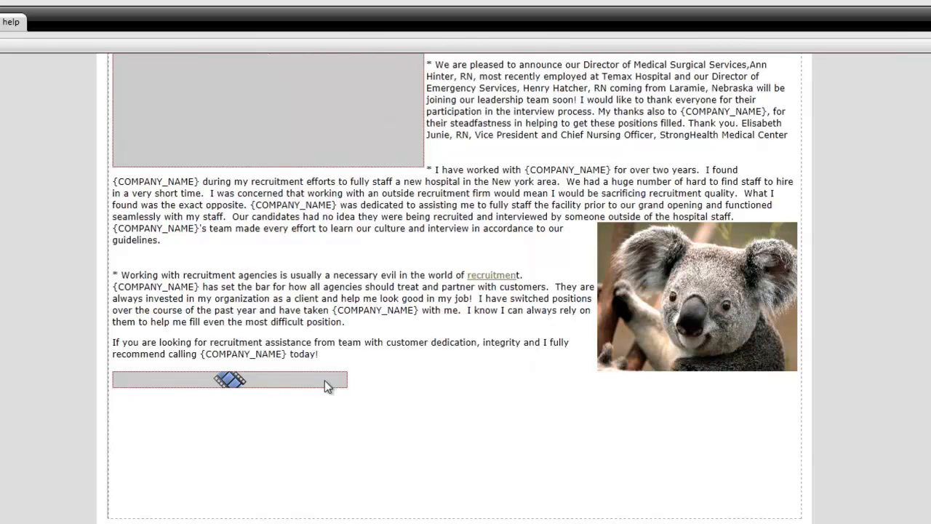
Add a new line below the inserted audio, start a link to a document, and open file selection for uploading one
{"action": "key", "text": "Return"}
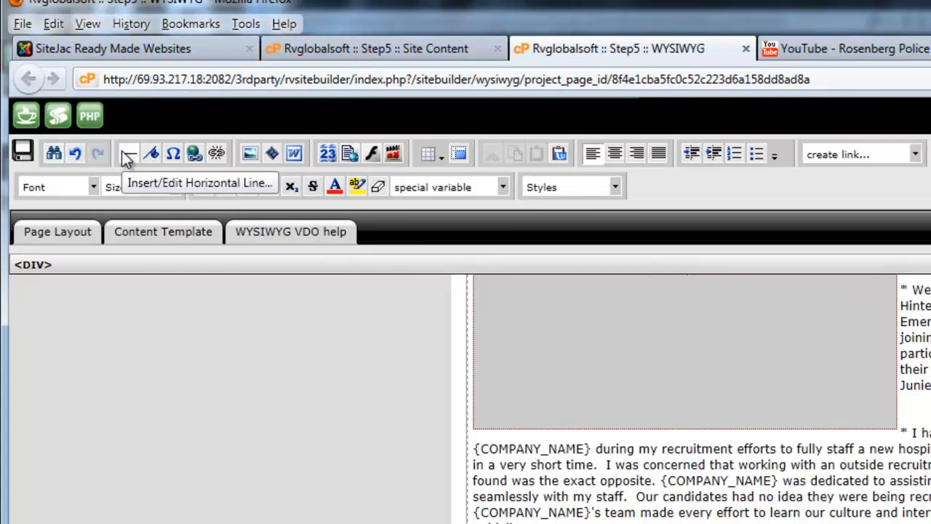
{"action": "left_click", "coordinate": [295, 154]}
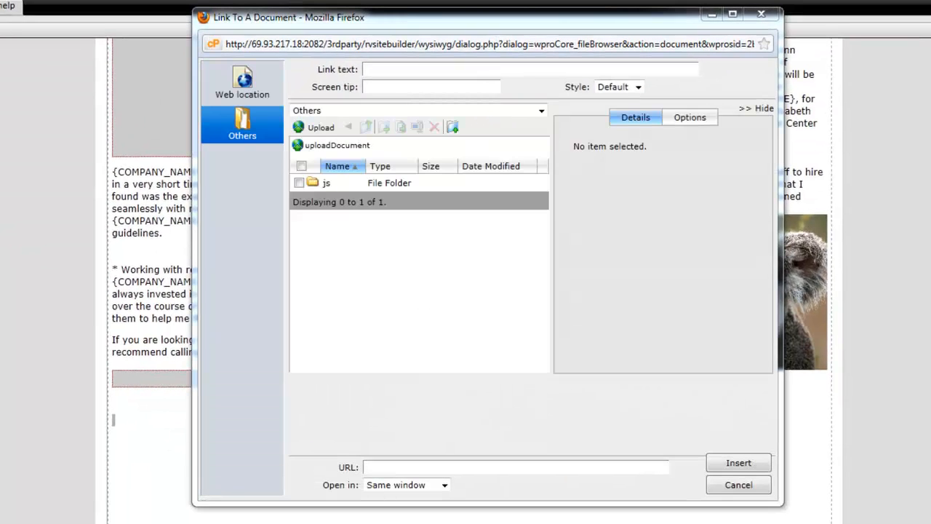
{"action": "left_click", "coordinate": [321, 145]}
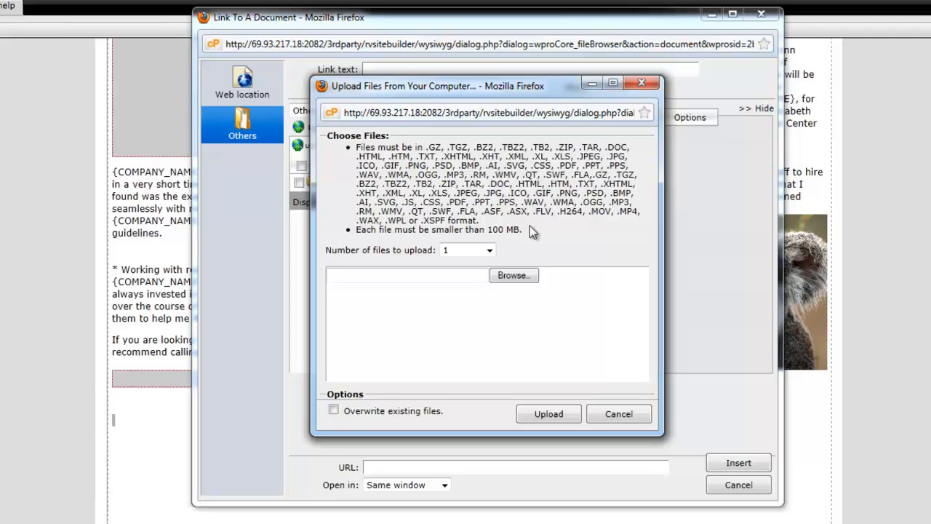
{"action": "left_click_drag", "start_coordinate": [467, 203], "coordinate": [446, 204]}
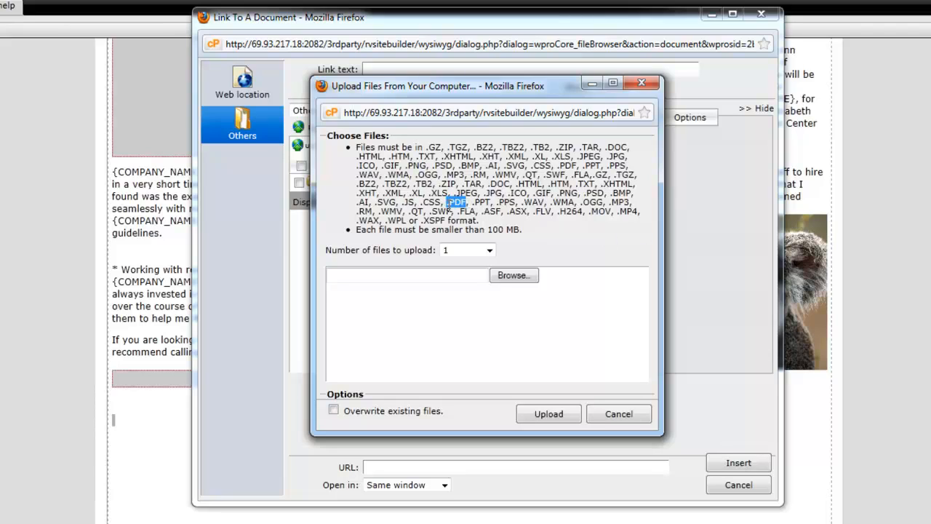
{"action": "left_click", "coordinate": [513, 276]}
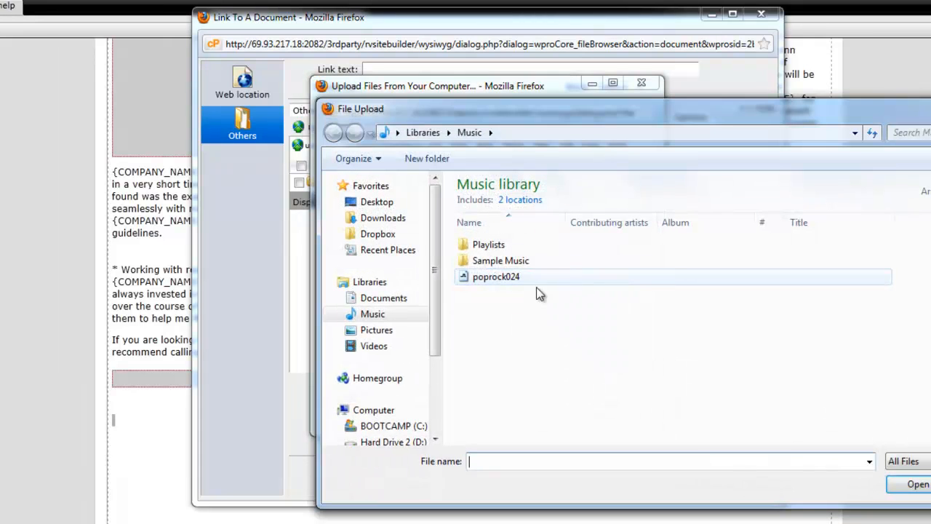
Look through the Documents library for a file to upload
{"action": "left_click", "coordinate": [390, 298]}
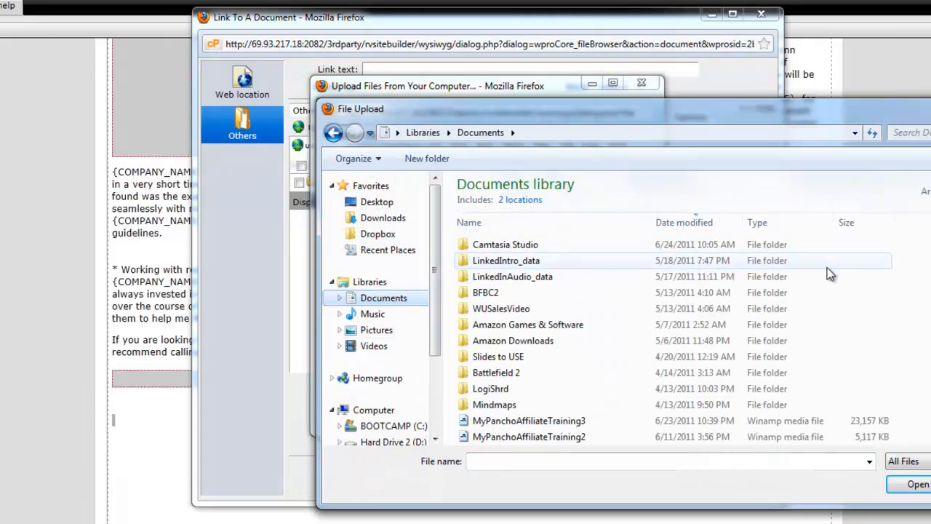
{"action": "scroll", "coordinate": [756, 251], "scroll_direction": "down", "scroll_amount": 4}
{"action": "scroll", "coordinate": [757, 335], "scroll_direction": "down", "scroll_amount": 6}
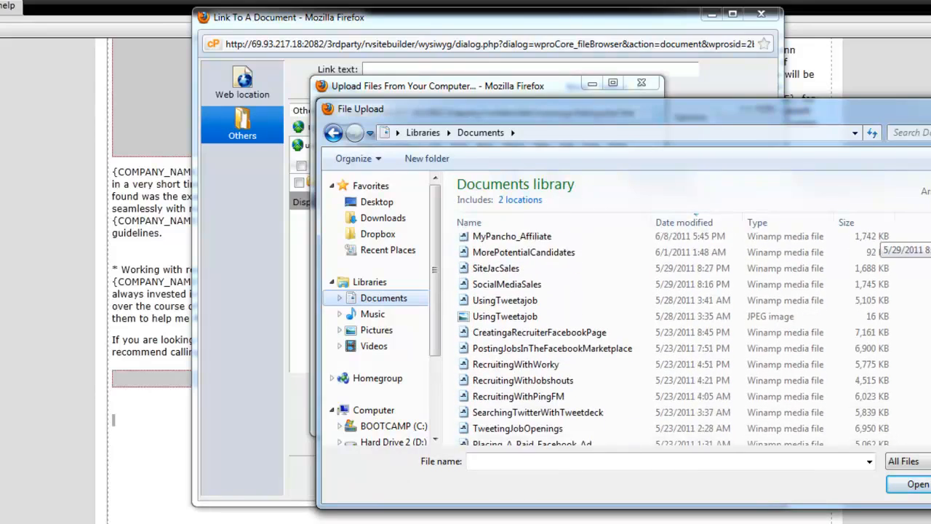
{"action": "scroll", "coordinate": [757, 335], "scroll_direction": "down", "scroll_amount": 3}
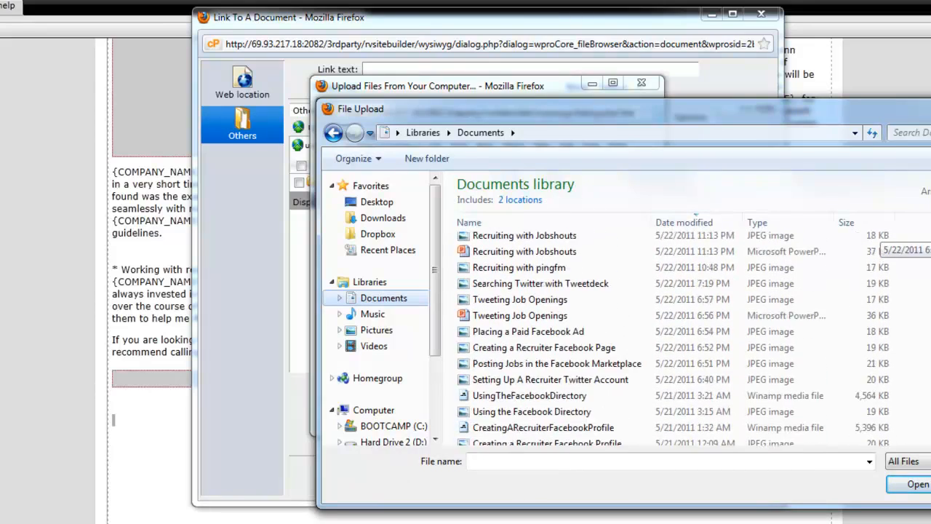
{"action": "scroll", "coordinate": [881, 243], "scroll_direction": "down", "scroll_amount": 5}
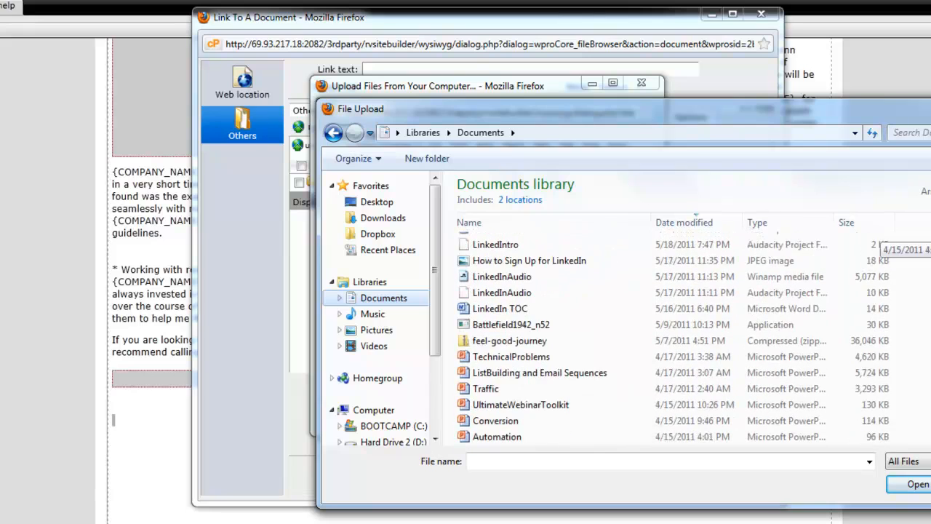
Upload the LawofSuccessBV PDF from Dropbox's Marketing Ebooks and Software folder and insert a link to it below the audio
{"action": "left_click", "coordinate": [379, 234]}
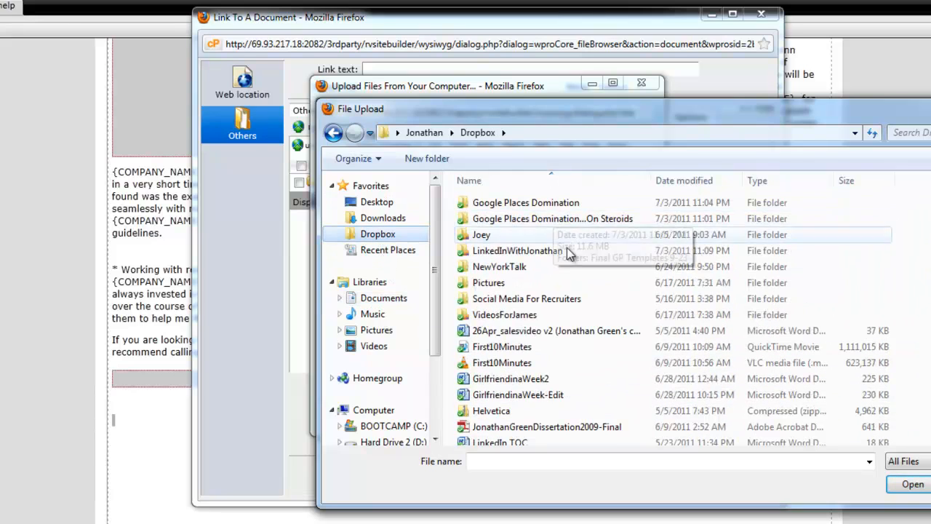
{"action": "double_click", "coordinate": [513, 314]}
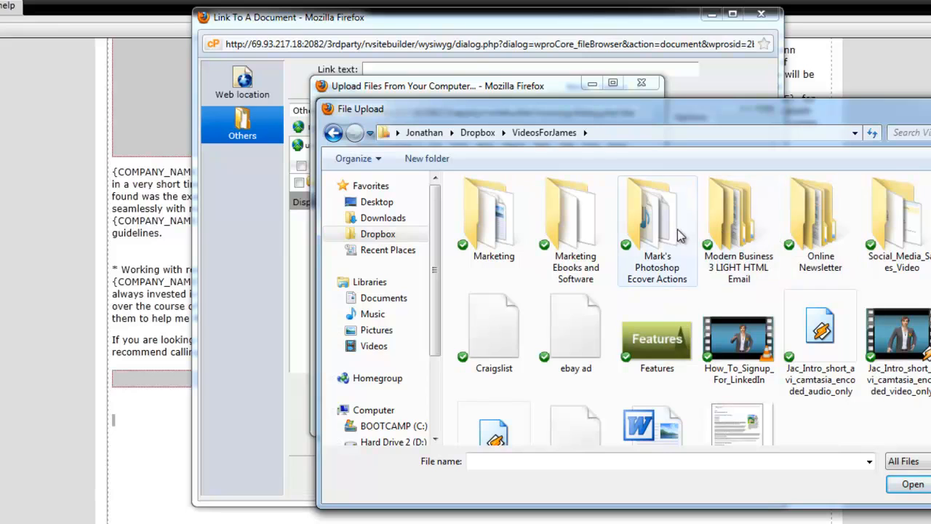
{"action": "double_click", "coordinate": [588, 230]}
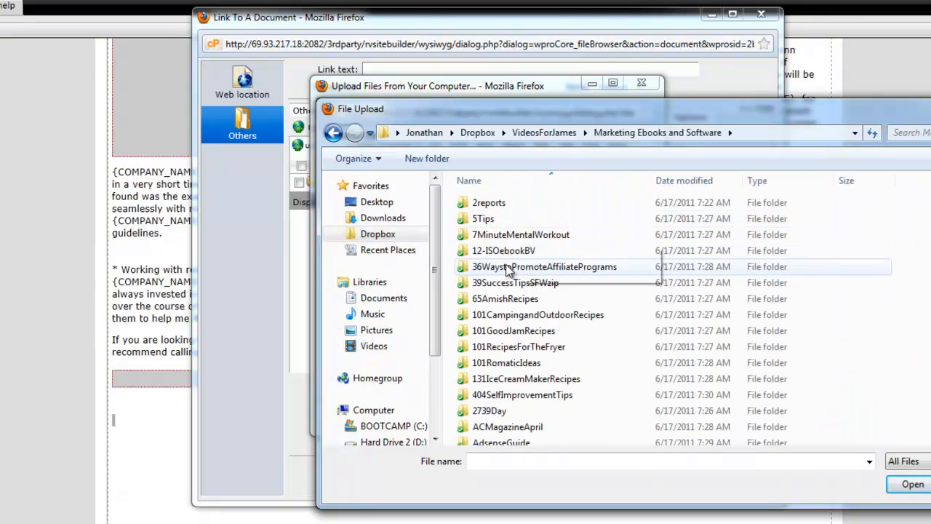
{"action": "scroll", "coordinate": [564, 299], "scroll_direction": "down", "scroll_amount": 7}
{"action": "scroll", "coordinate": [561, 300], "scroll_direction": "down", "scroll_amount": 6}
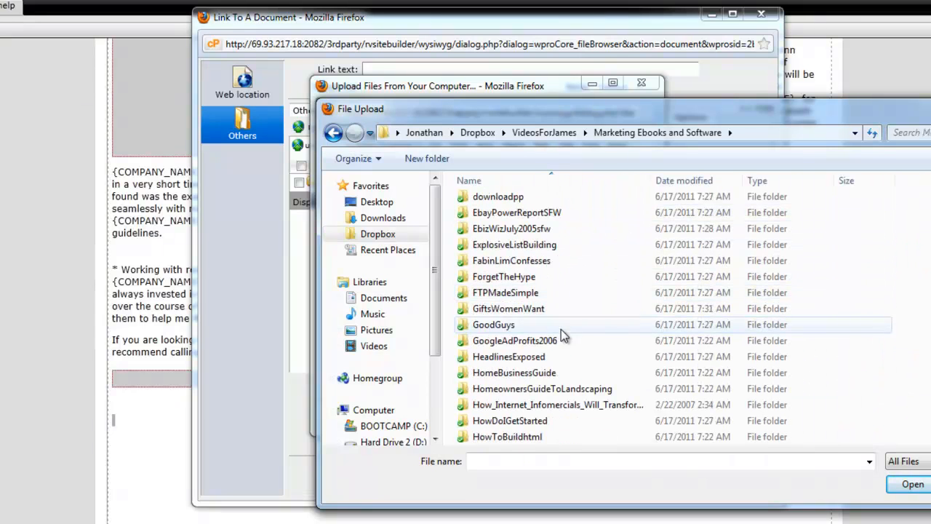
{"action": "scroll", "coordinate": [550, 342], "scroll_direction": "down", "scroll_amount": 4}
{"action": "scroll", "coordinate": [550, 342], "scroll_direction": "down", "scroll_amount": 4}
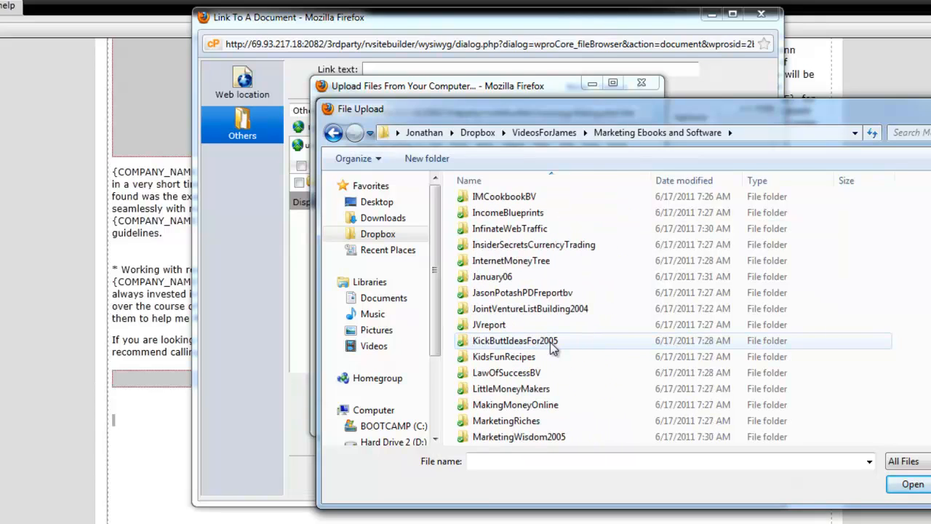
{"action": "double_click", "coordinate": [545, 372]}
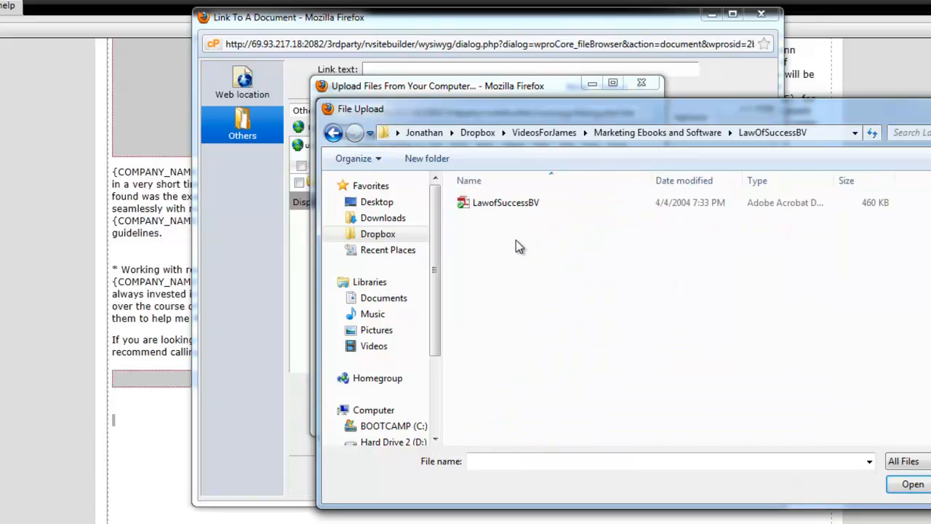
{"action": "left_click", "coordinate": [506, 203]}
{"action": "left_click", "coordinate": [910, 484]}
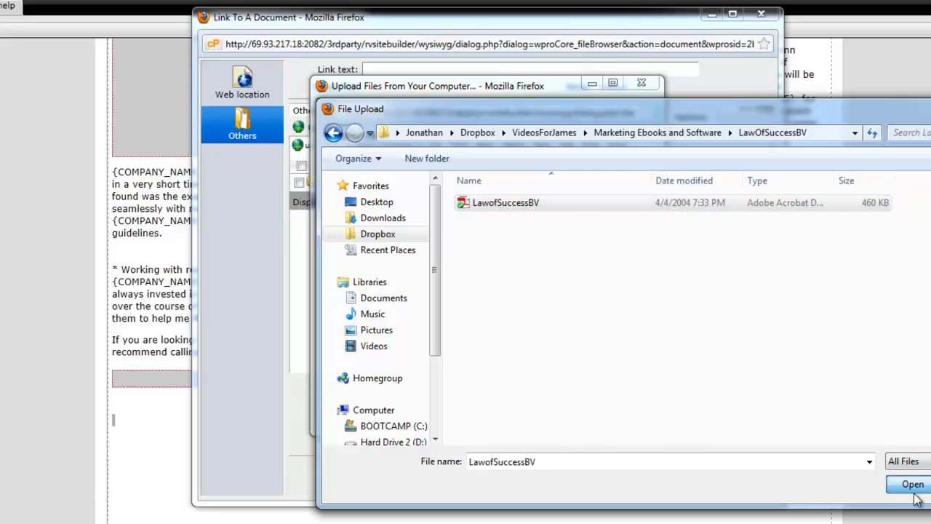
{"action": "left_click", "coordinate": [555, 416]}
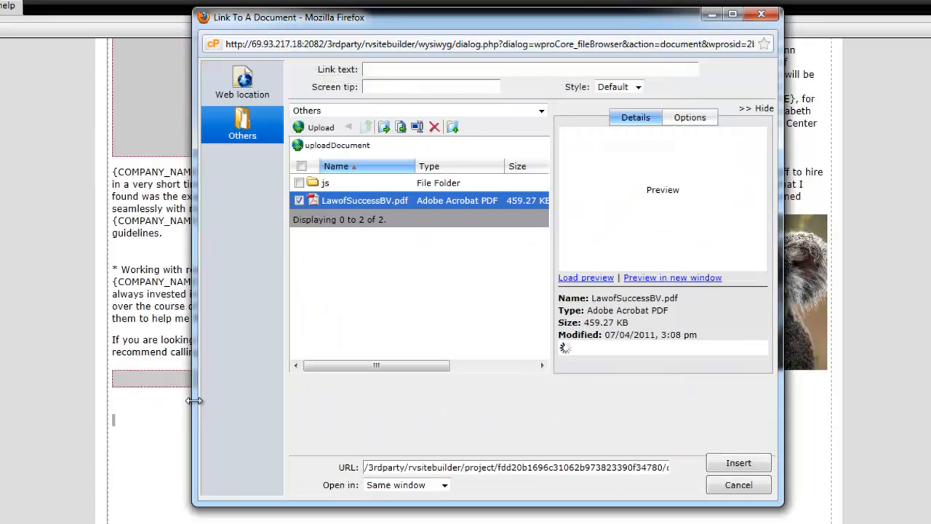
{"action": "left_click", "coordinate": [750, 472]}
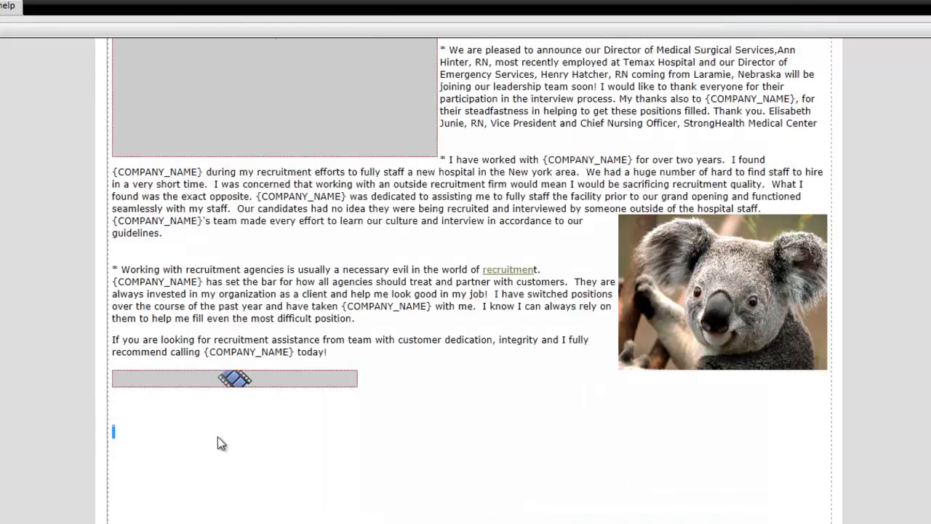
Enter the text "Laws of Success" below the audio object and link it to the uploaded LawofSuccessBV.pdf
{"action": "type", "text": "Laws of Success"}
{"action": "left_click_drag", "start_coordinate": [195, 433], "coordinate": [93, 443]}
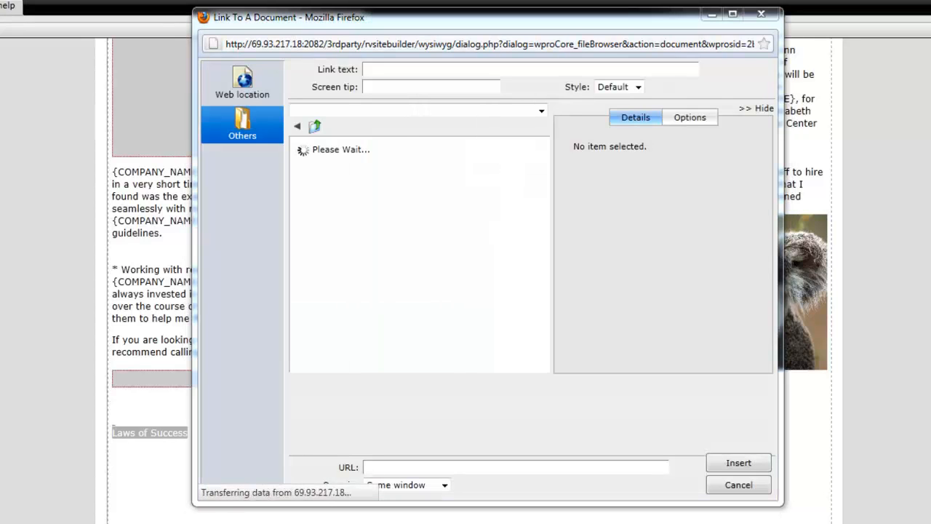
{"action": "left_click", "coordinate": [299, 201]}
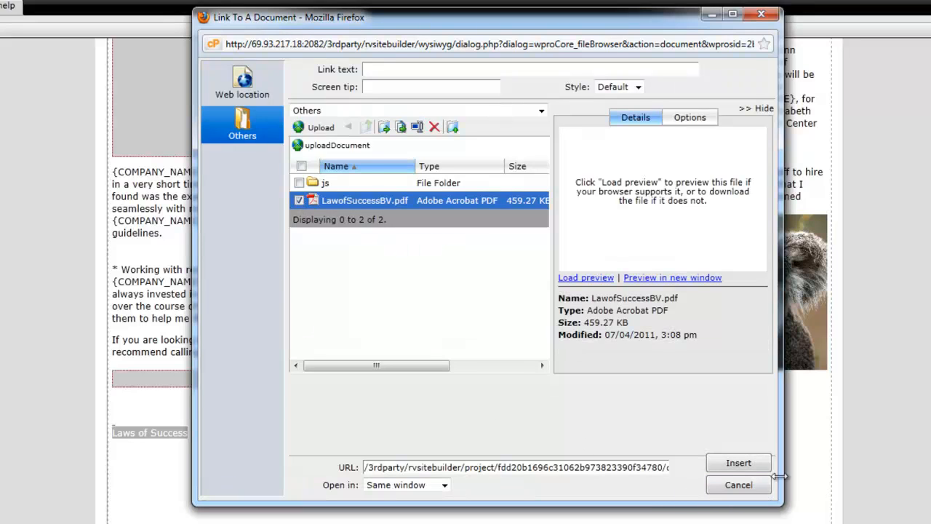
{"action": "left_click", "coordinate": [738, 462]}
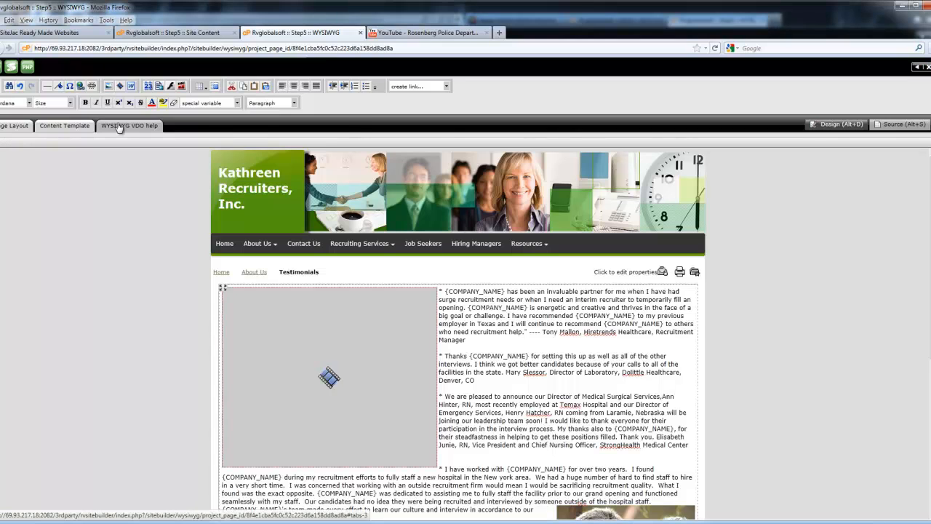
View the Toolbars tutorial in the WYSIWYG video help, and close both the help and the page editor
{"action": "left_click", "coordinate": [120, 126]}
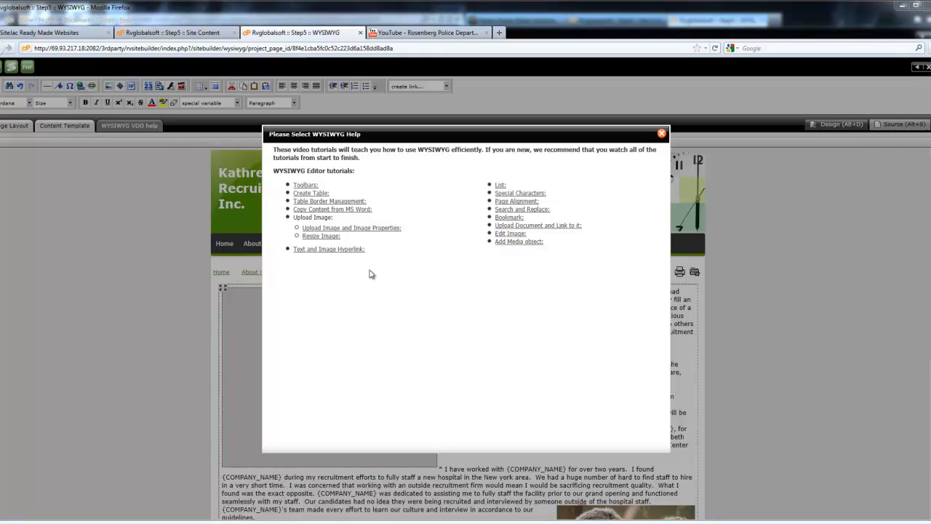
{"action": "left_click", "coordinate": [305, 185]}
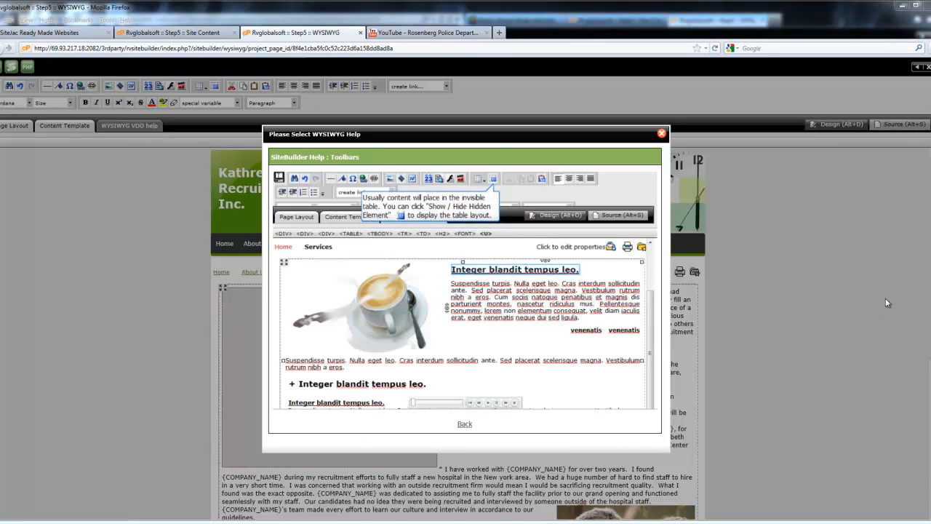
{"action": "left_click", "coordinate": [661, 133]}
{"action": "left_click", "coordinate": [360, 32]}
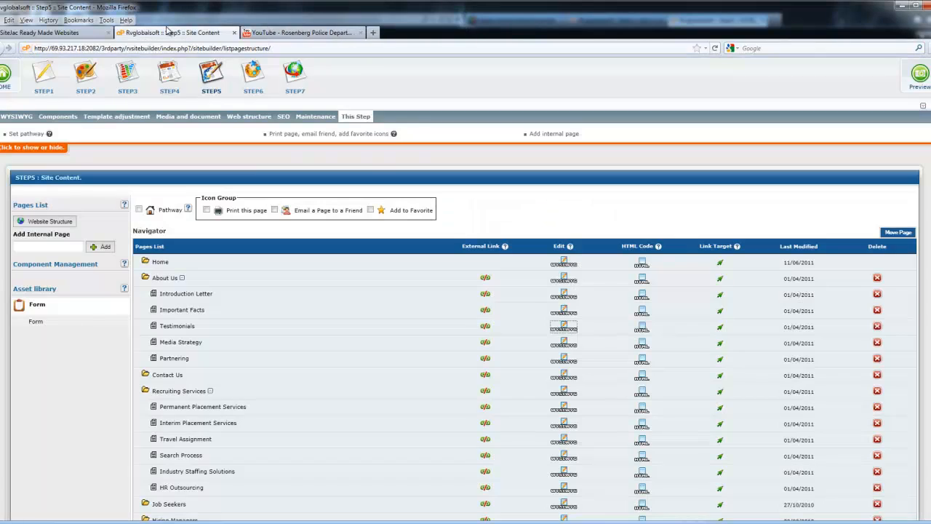
In Step 6, examine the Testimonials page's web page title setting and the Meta Tags settings
{"action": "left_click", "coordinate": [244, 77]}
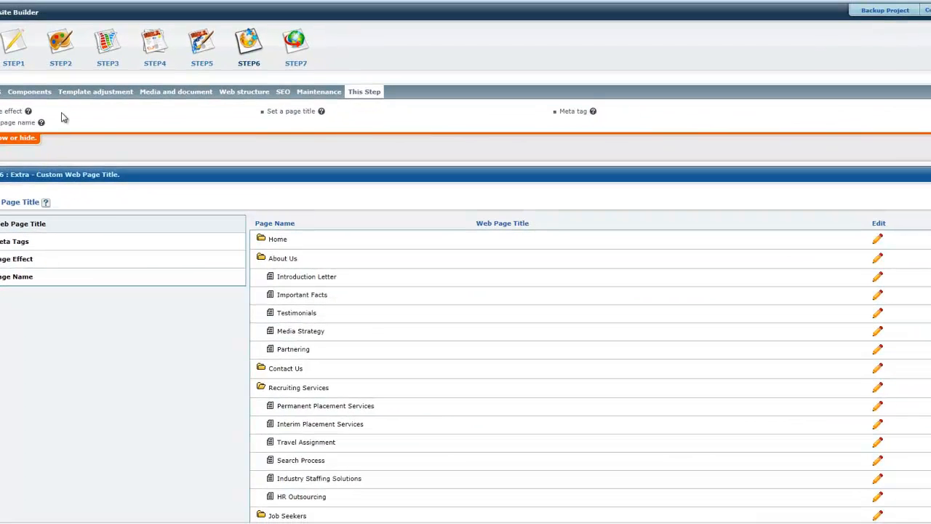
{"action": "mouse_move", "coordinate": [29, 112]}
{"action": "left_click", "coordinate": [878, 313]}
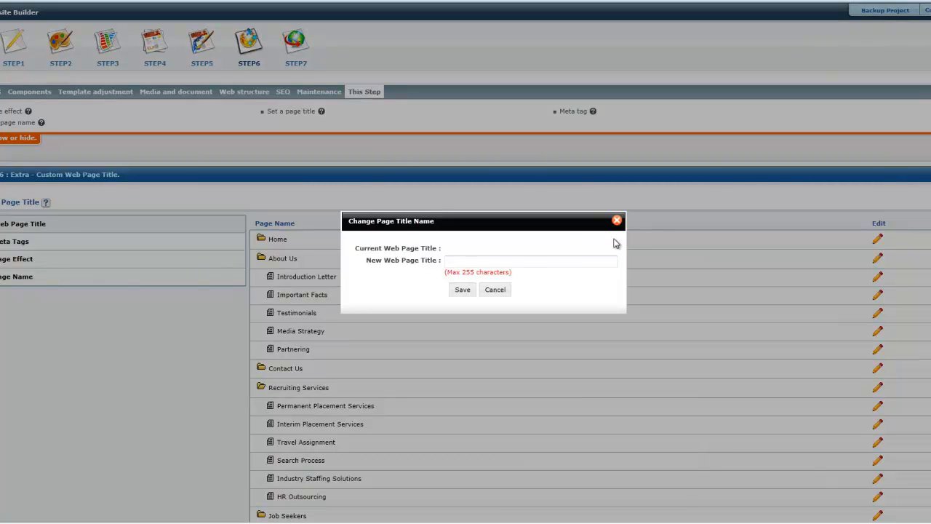
{"action": "left_click", "coordinate": [617, 221]}
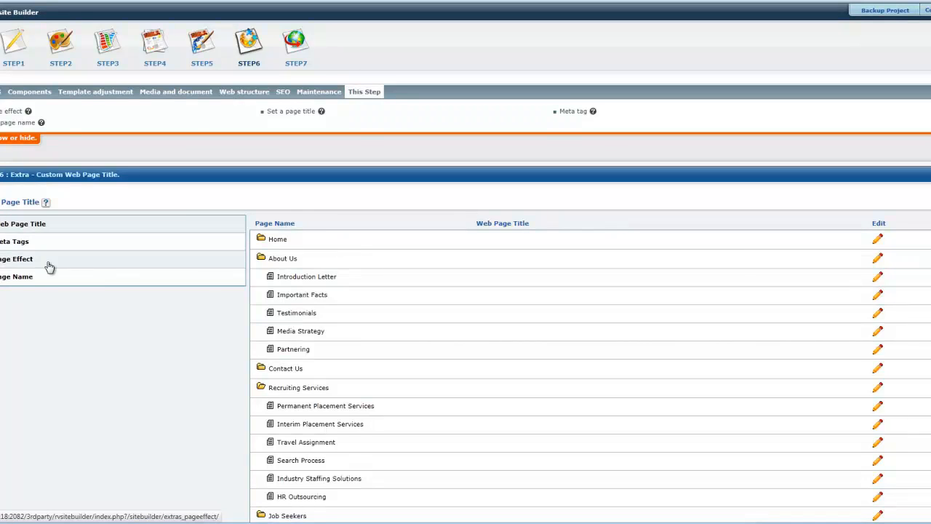
{"action": "left_click", "coordinate": [11, 248]}
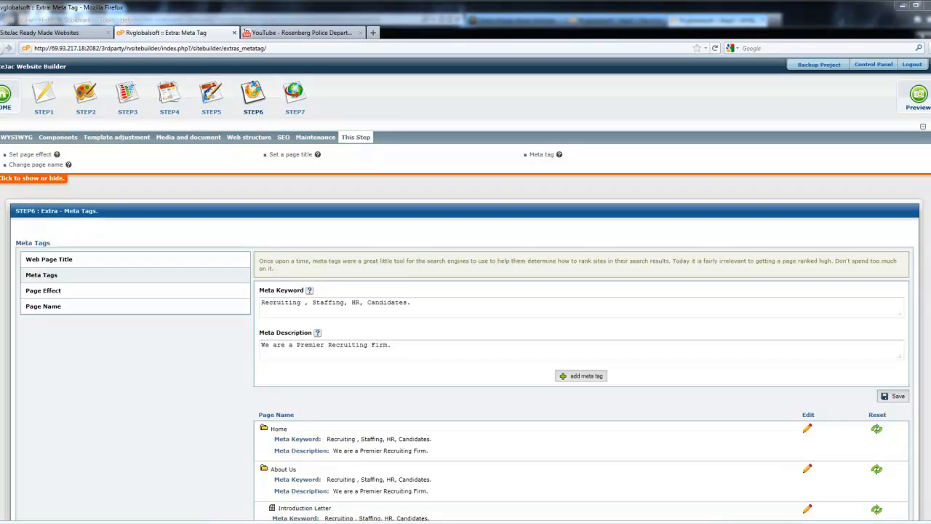
Add the meta keywords "recruiting testimonials, satisfied customers" to the Testimonials page and save them
{"action": "scroll", "coordinate": [929, 225], "scroll_direction": "down", "scroll_amount": 6}
{"action": "scroll", "coordinate": [930, 226], "scroll_direction": "down", "scroll_amount": 2}
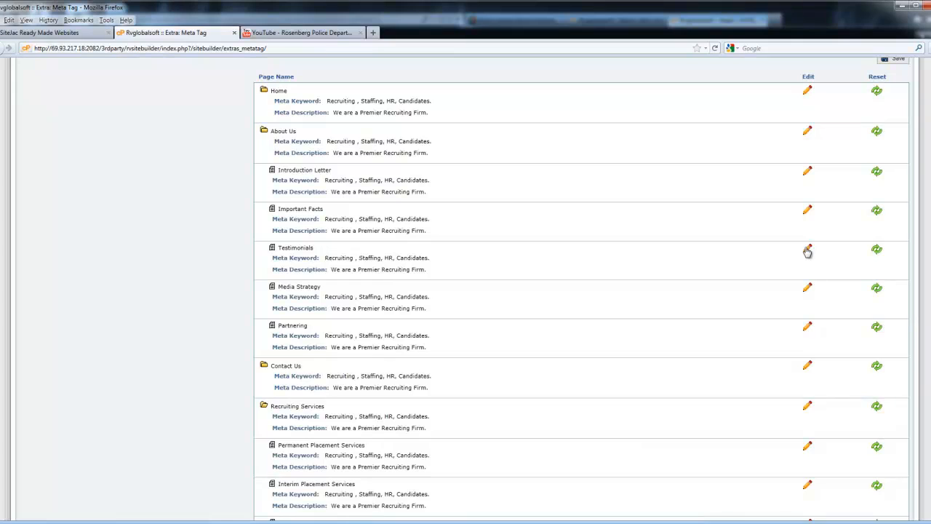
{"action": "left_click", "coordinate": [807, 252]}
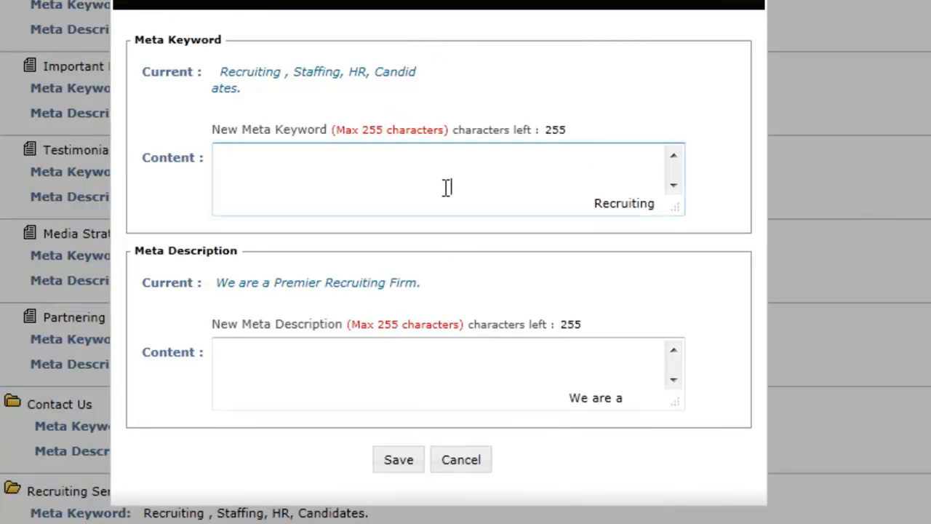
{"action": "left_click", "coordinate": [429, 160]}
{"action": "type", "text": "recrtui"}
{"action": "key", "text": "BackSpace"}
{"action": "key", "text": "BackSpace"}
{"action": "key", "text": "BackSpace"}
{"action": "type", "text": "uiting testimonials, "}
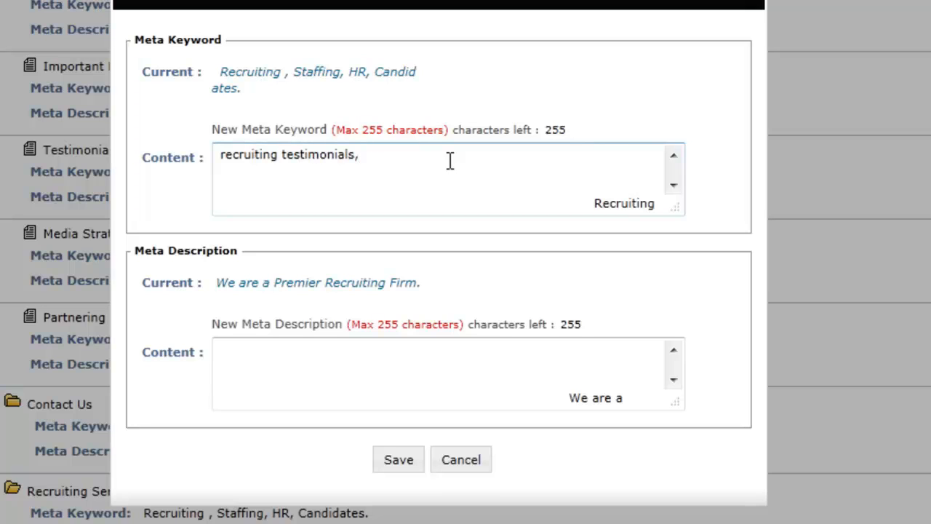
{"action": "type", "text": "satisfied customers"}
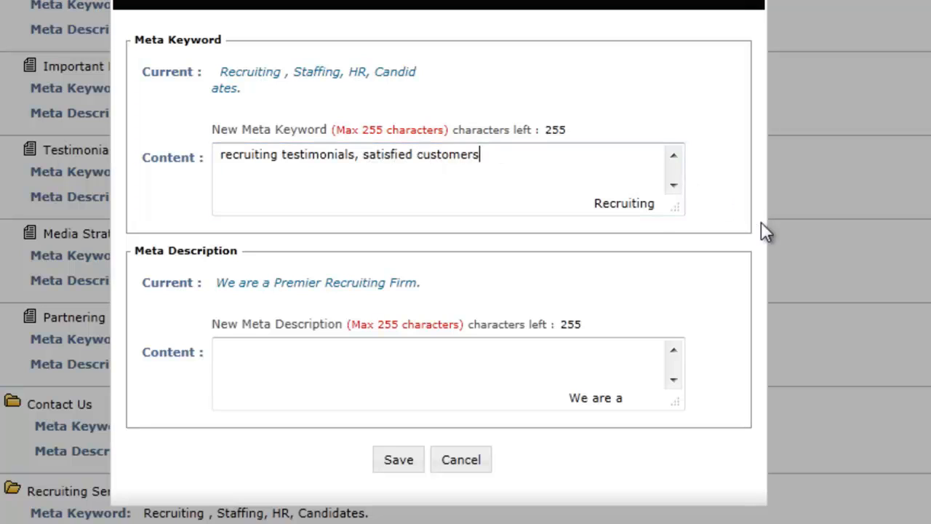
{"action": "left_click", "coordinate": [408, 460]}
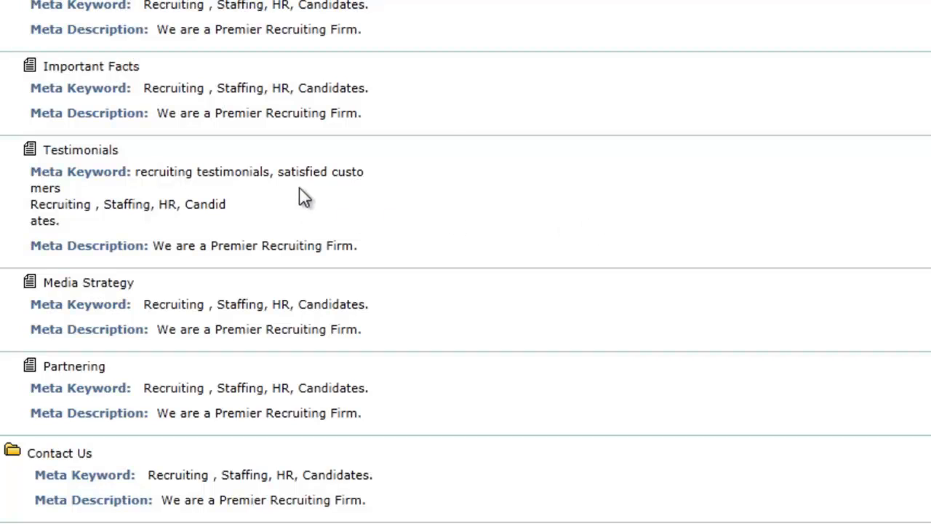
{"action": "left_click_drag", "start_coordinate": [240, 184], "coordinate": [149, 174]}
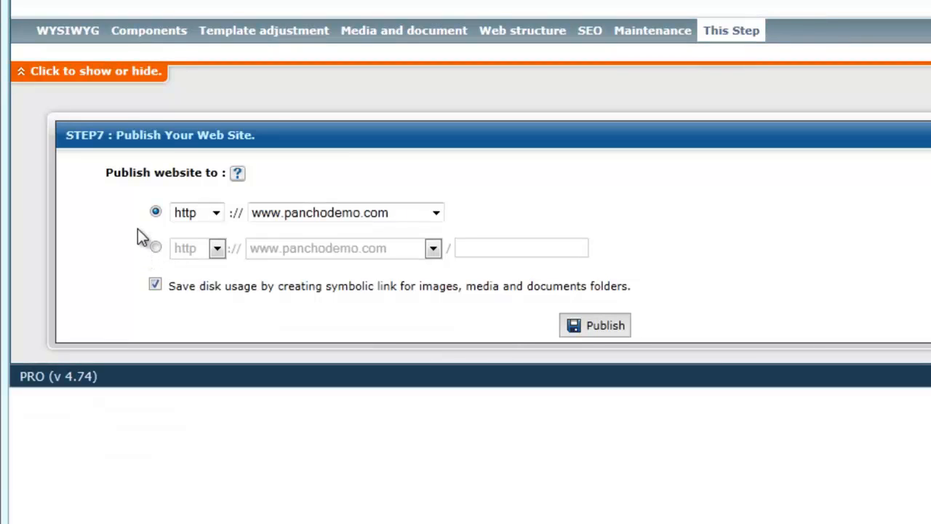
{"action": "left_click", "coordinate": [157, 250]}
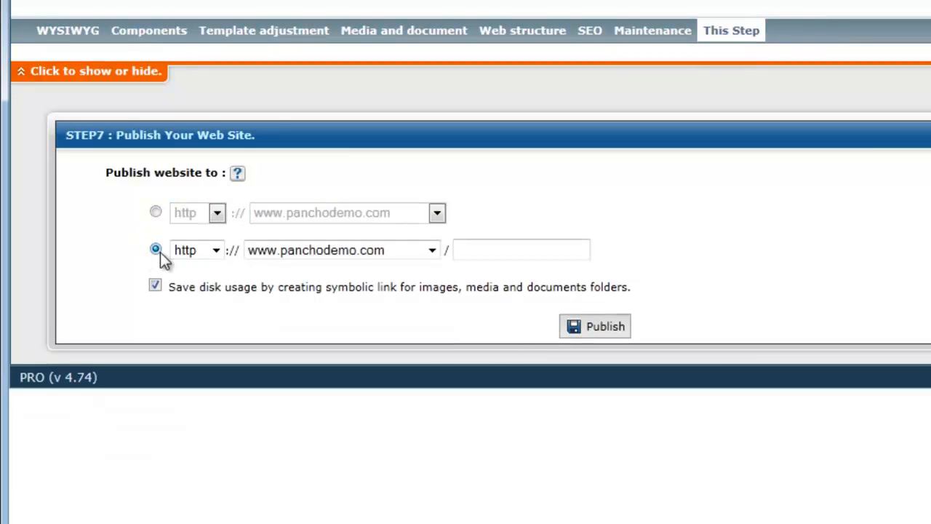
{"action": "left_click", "coordinate": [503, 253]}
{"action": "type", "text": "demo"}
{"action": "left_click", "coordinate": [155, 212]}
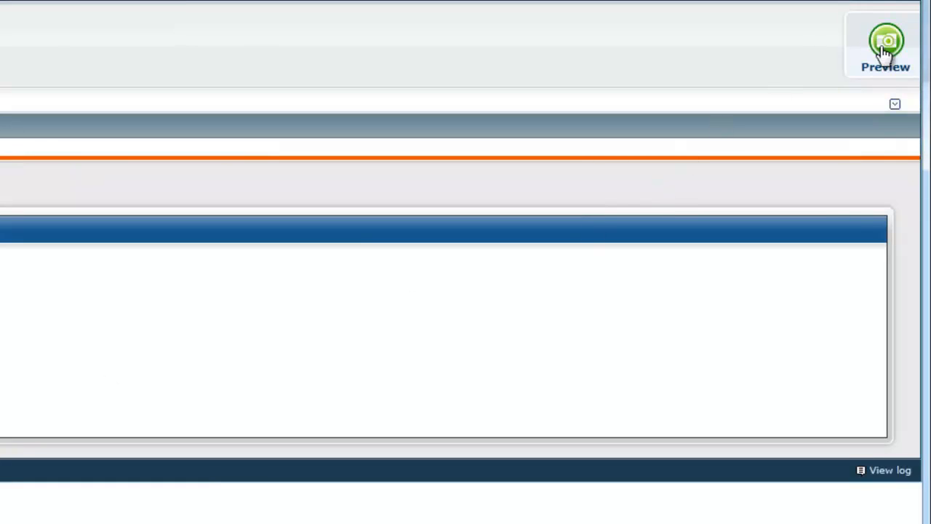
Preview the website and check the Testimonials page's embedded video, audio player and Laws of Success link
{"action": "left_click", "coordinate": [888, 51]}
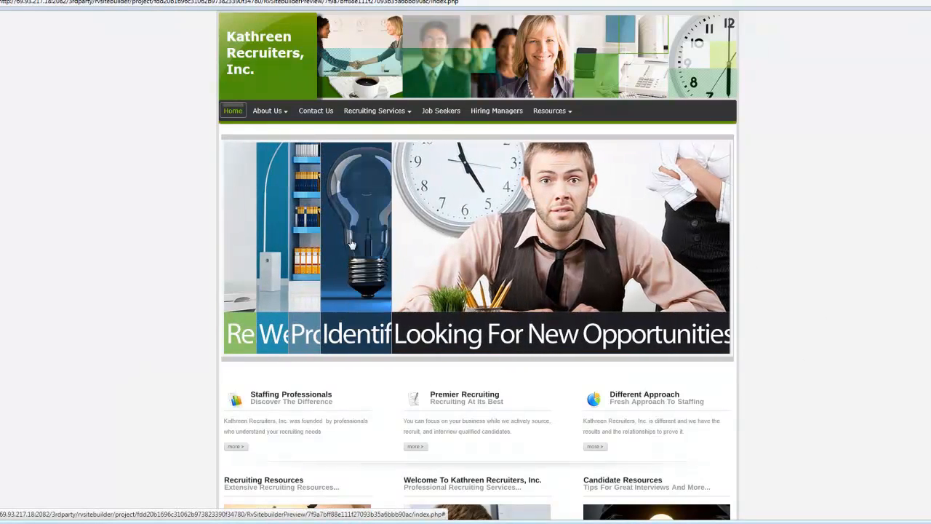
{"action": "mouse_move", "coordinate": [412, 115]}
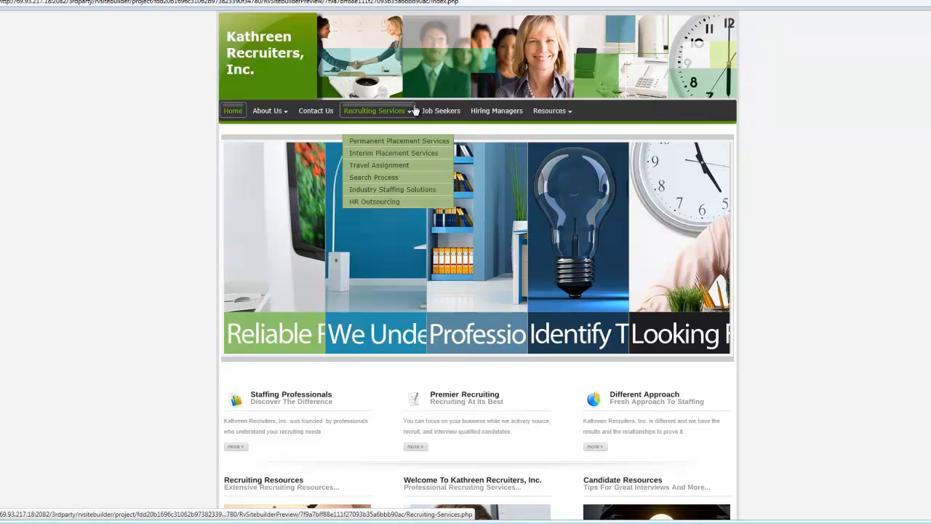
{"action": "mouse_move", "coordinate": [267, 111]}
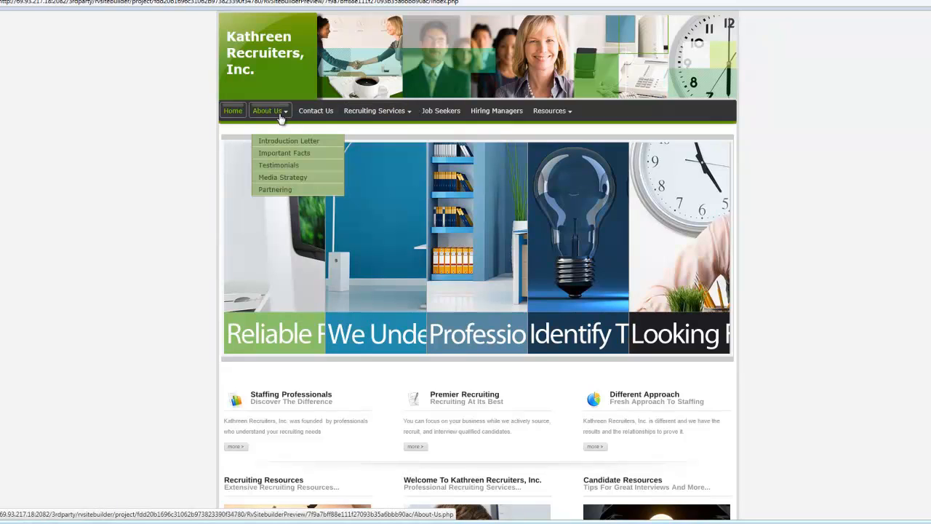
{"action": "left_click", "coordinate": [282, 165]}
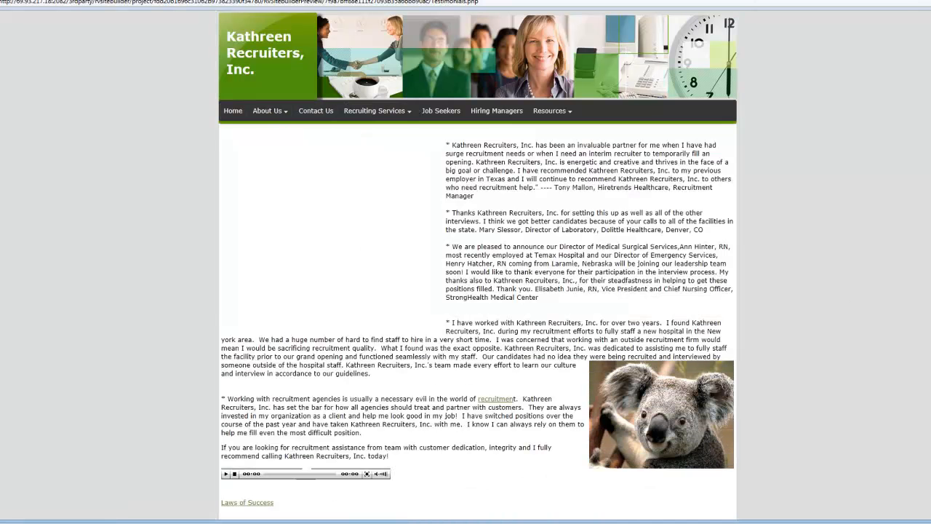
{"action": "scroll", "coordinate": [478, 291], "scroll_direction": "down", "scroll_amount": 3}
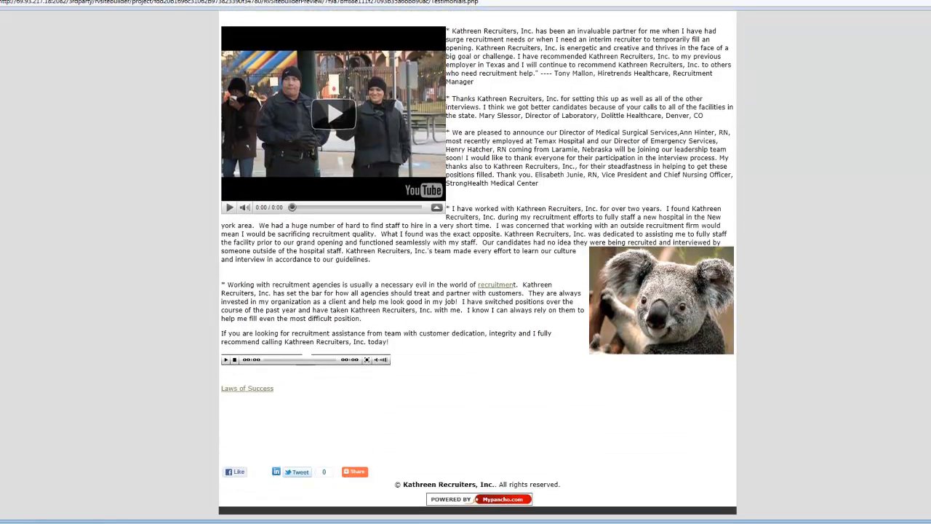
{"action": "left_click", "coordinate": [284, 114]}
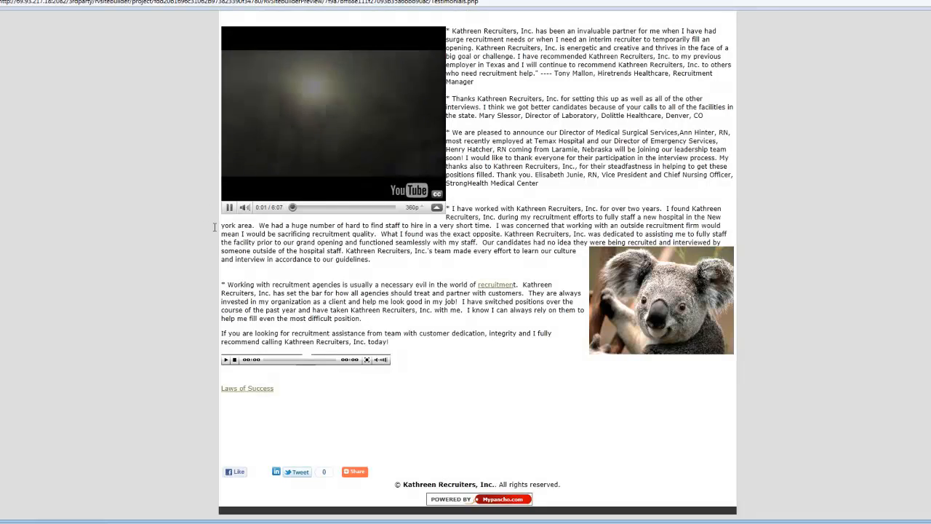
{"action": "left_click", "coordinate": [229, 208]}
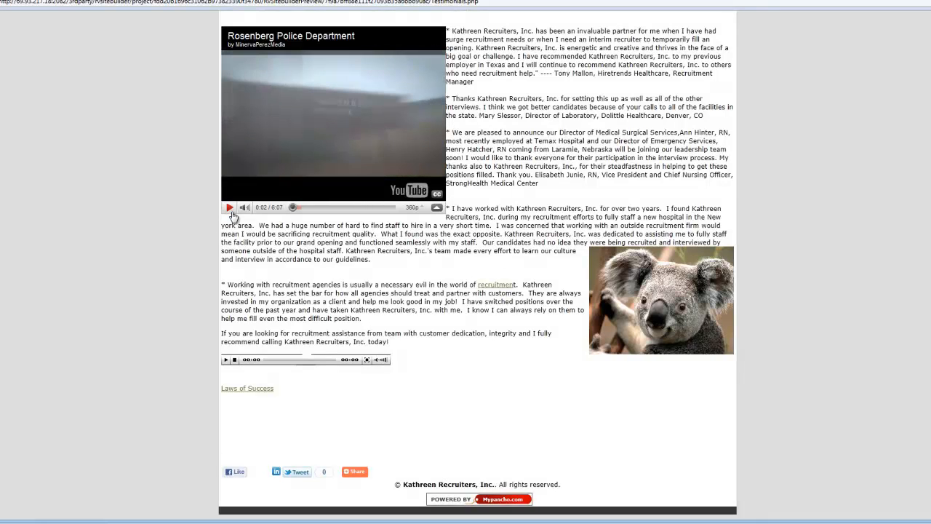
{"action": "left_click", "coordinate": [247, 389]}
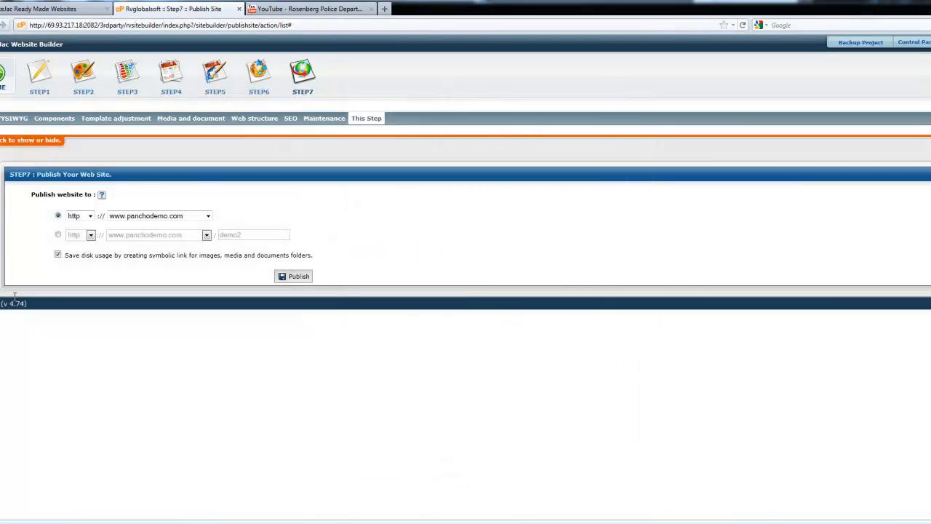
{"action": "left_click", "coordinate": [296, 277]}
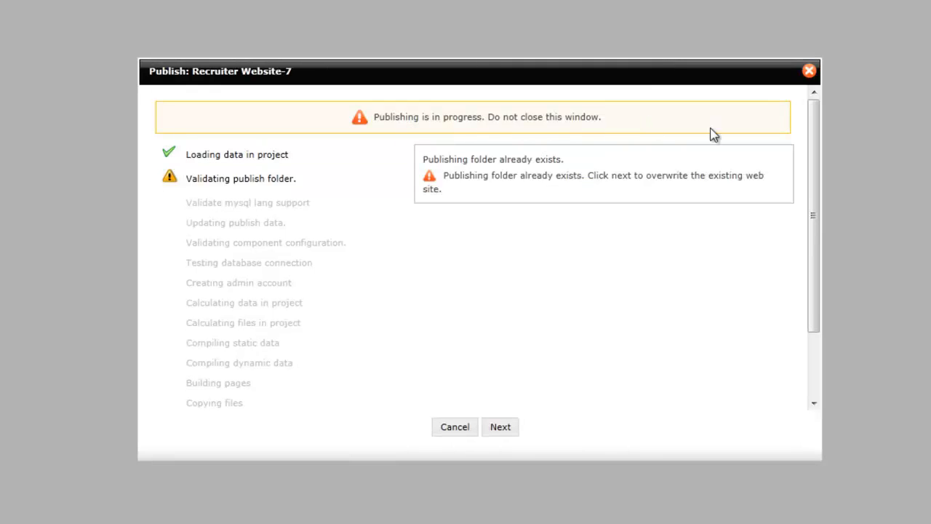
{"action": "left_click", "coordinate": [509, 430]}
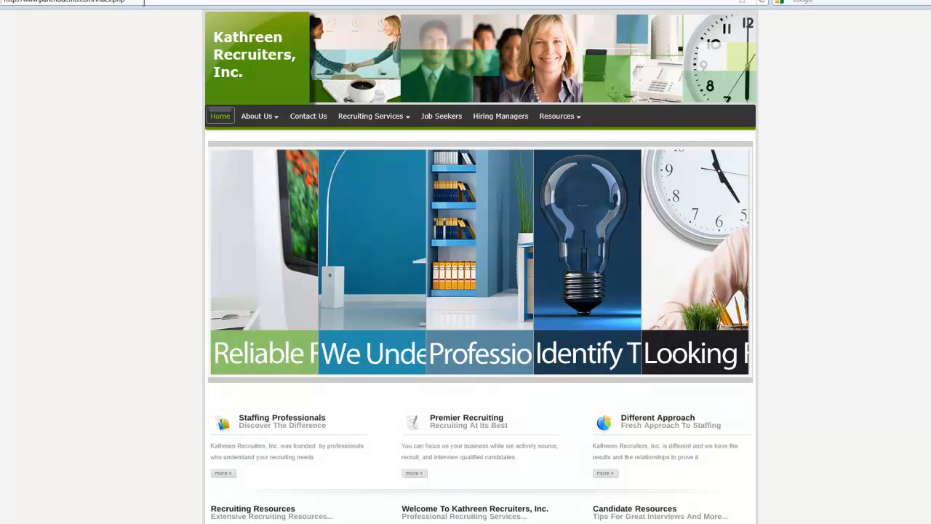
Review the published site's home page and its Testimonials page
{"action": "scroll", "coordinate": [480, 262], "scroll_direction": "down", "scroll_amount": 5}
{"action": "scroll", "coordinate": [480, 262], "scroll_direction": "up", "scroll_amount": 5}
{"action": "mouse_move", "coordinate": [266, 121]}
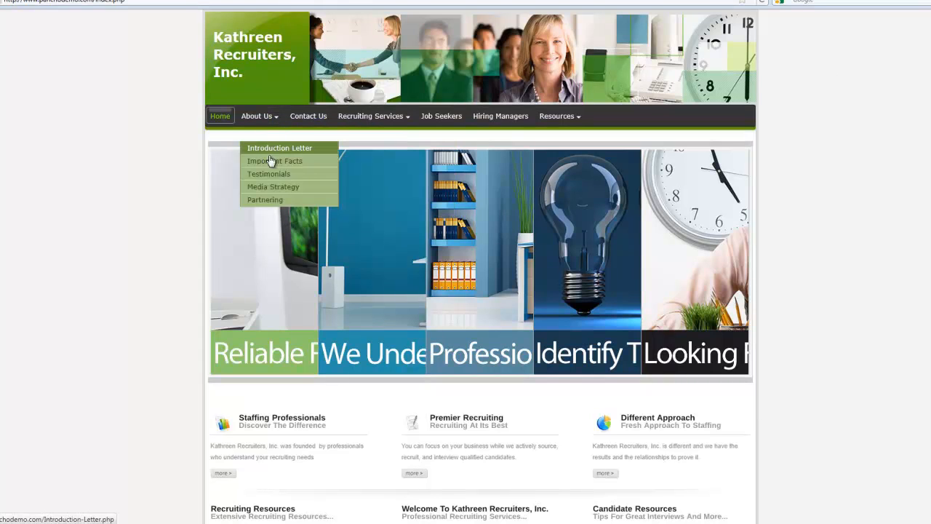
{"action": "left_click", "coordinate": [275, 180]}
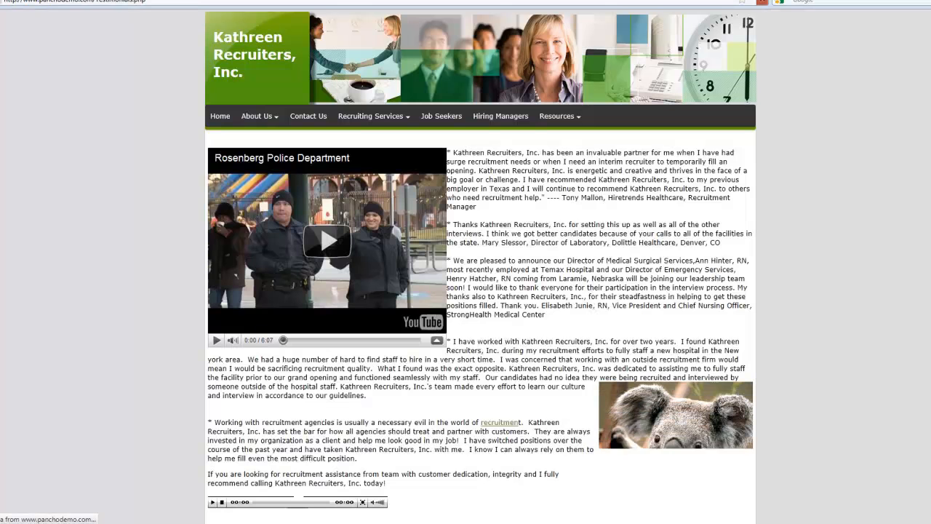
{"action": "scroll", "coordinate": [924, 298], "scroll_direction": "down", "scroll_amount": 1}
{"action": "scroll", "coordinate": [480, 262], "scroll_direction": "down", "scroll_amount": 2}
{"action": "scroll", "coordinate": [480, 262], "scroll_direction": "up", "scroll_amount": 3}
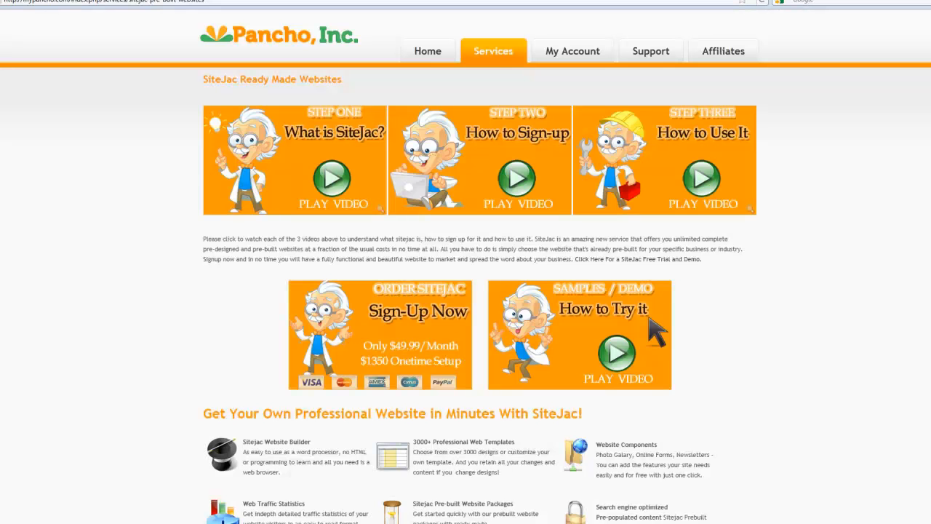
Browse the Pancho support Knowledge Base's SiteJac category and view the article on posting jobs using Cbizsoft ATS
{"action": "mouse_move", "coordinate": [654, 54]}
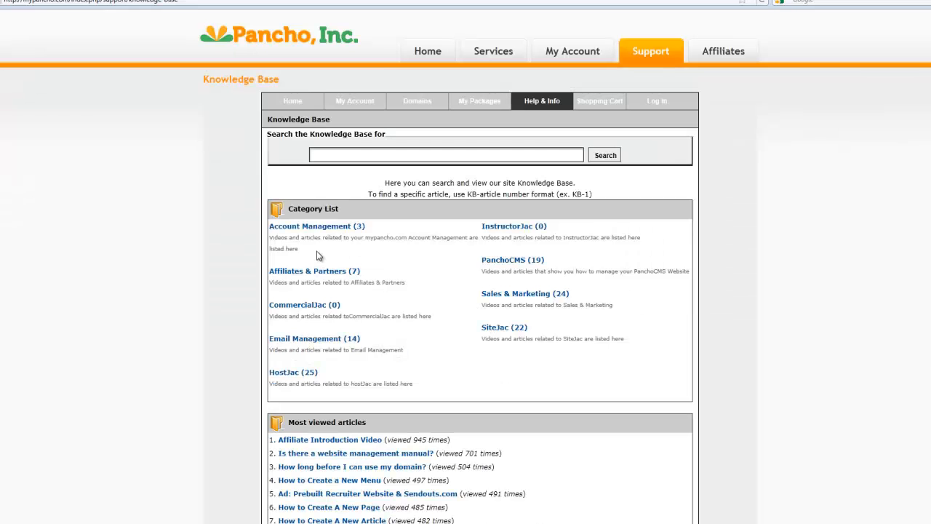
{"action": "scroll", "coordinate": [318, 393], "scroll_direction": "down", "scroll_amount": 3}
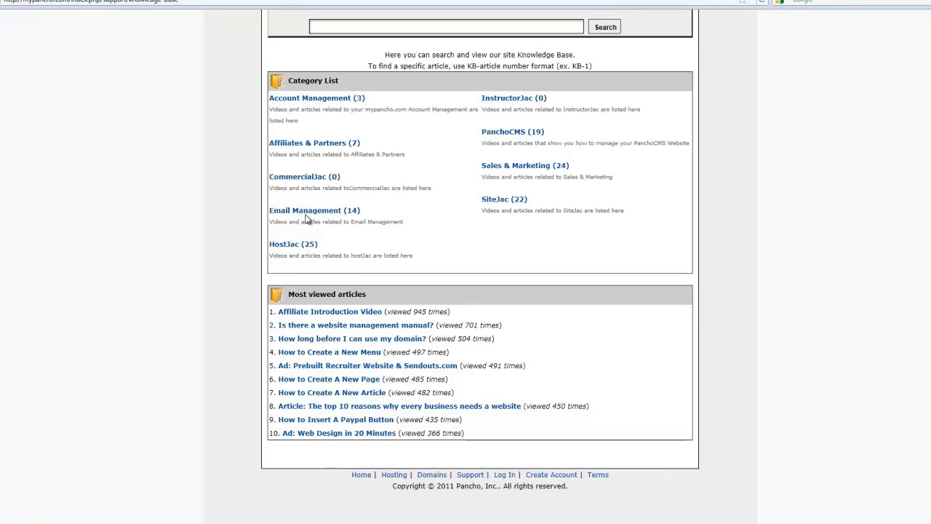
{"action": "left_click", "coordinate": [510, 200]}
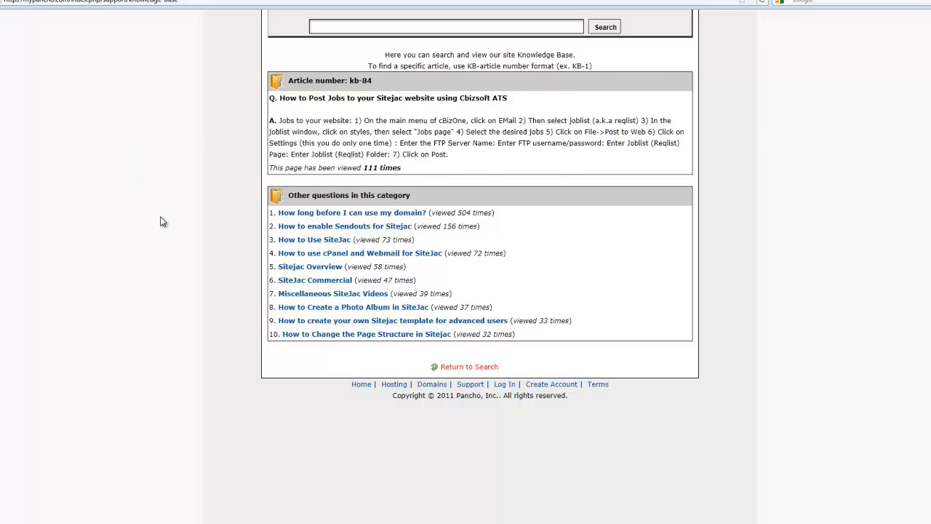
{"action": "scroll", "coordinate": [162, 222], "scroll_direction": "up", "scroll_amount": 3}
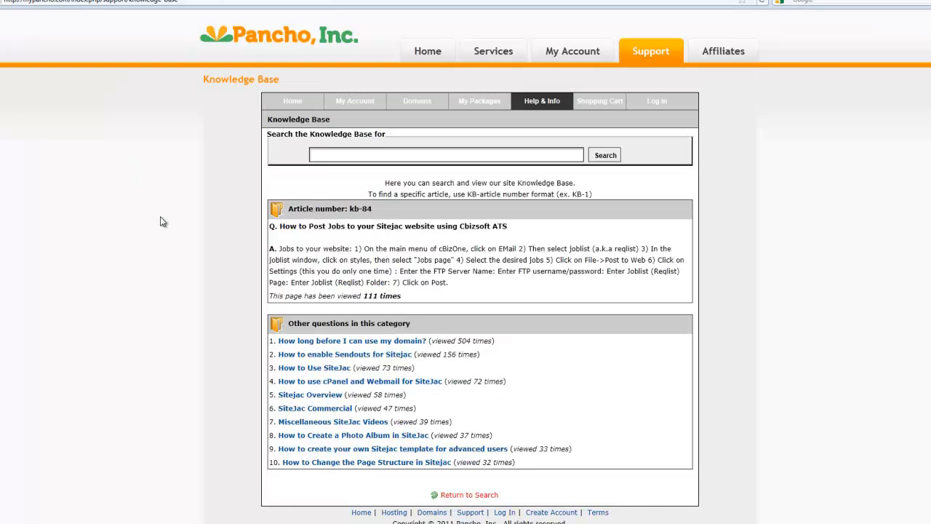
View the Pancho account login page and open the support Help Desk page
{"action": "left_click", "coordinate": [564, 56]}
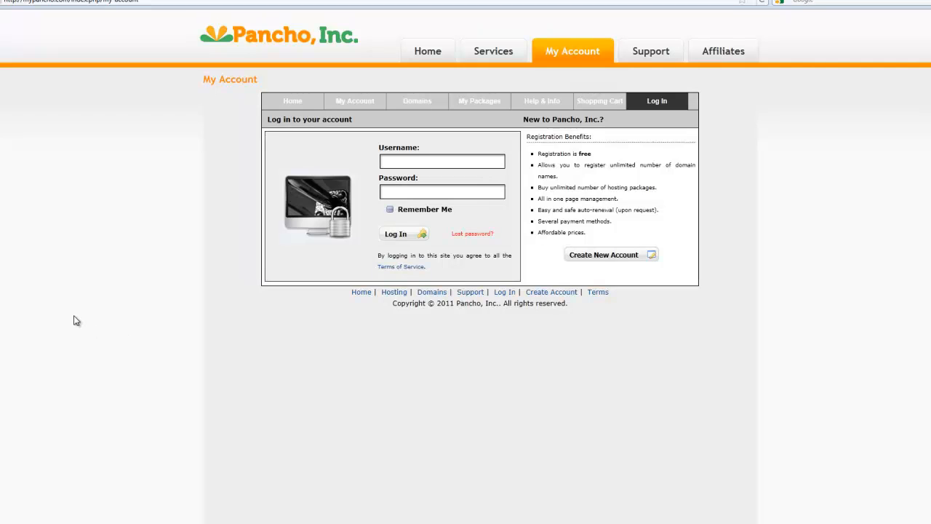
{"action": "mouse_move", "coordinate": [641, 53]}
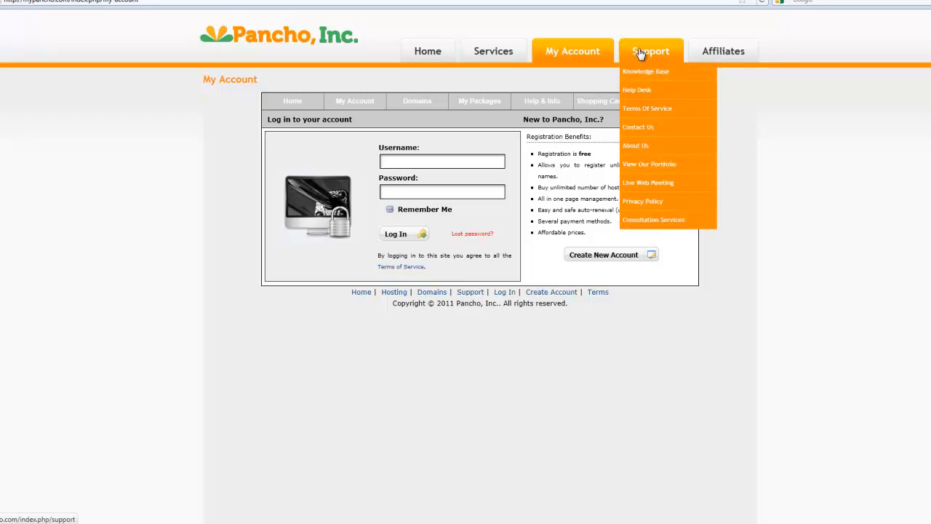
{"action": "left_click", "coordinate": [645, 92]}
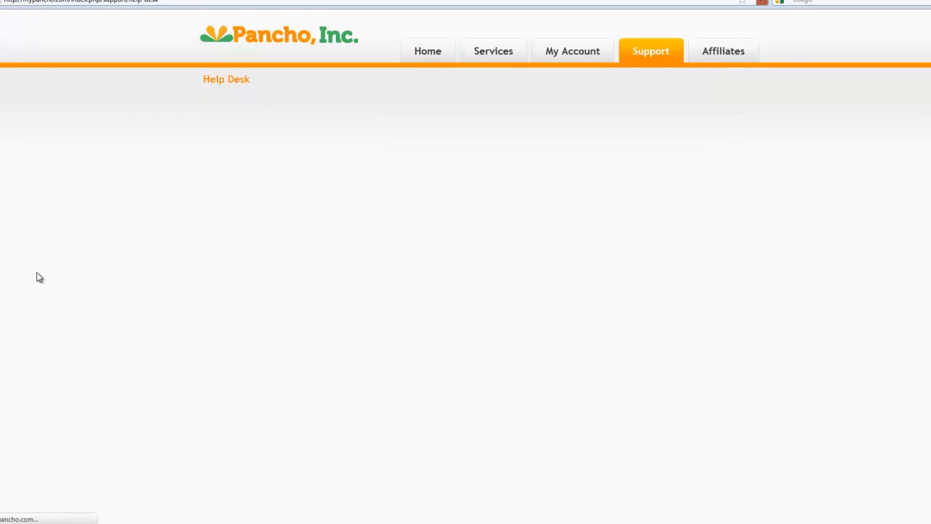